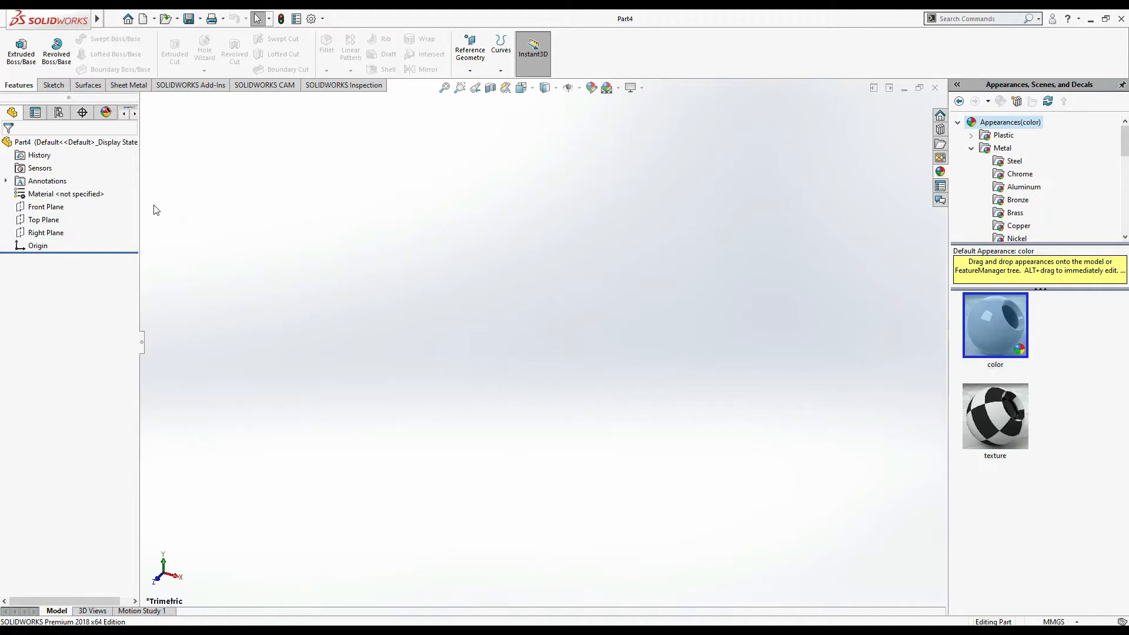
- Start a sketch on the Front Plane and check the base profile in the bracket reference image
{"action": "left_click", "coordinate": [59, 208]}
{"action": "left_click", "coordinate": [65, 195]}
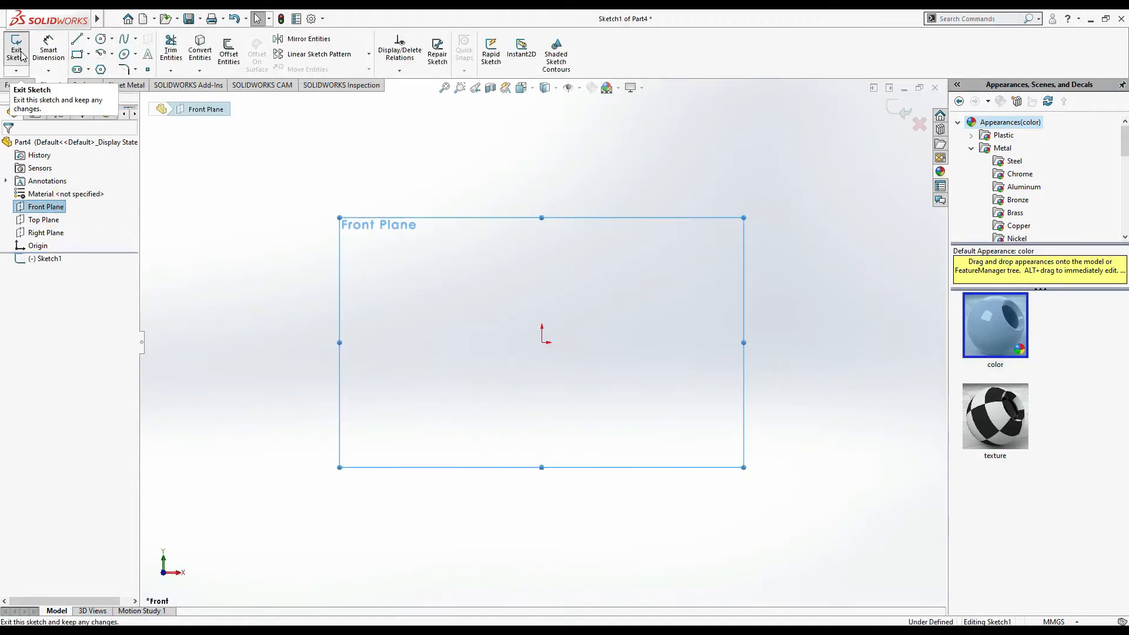
{"action": "key", "text": "alt+Tab"}
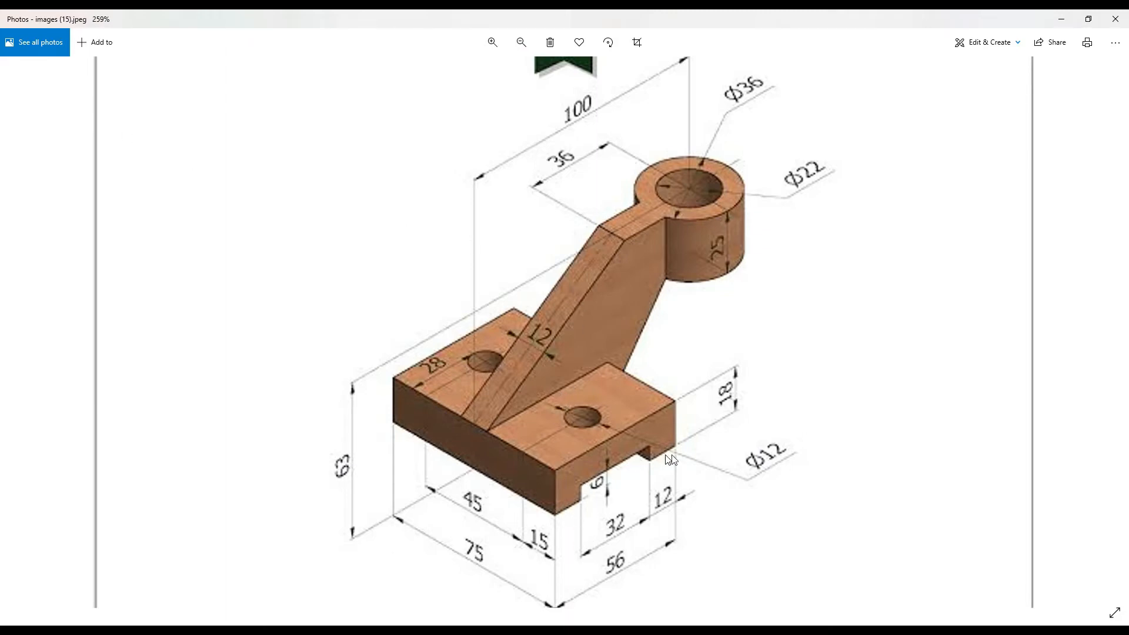
{"action": "key", "text": "alt+Tab"}
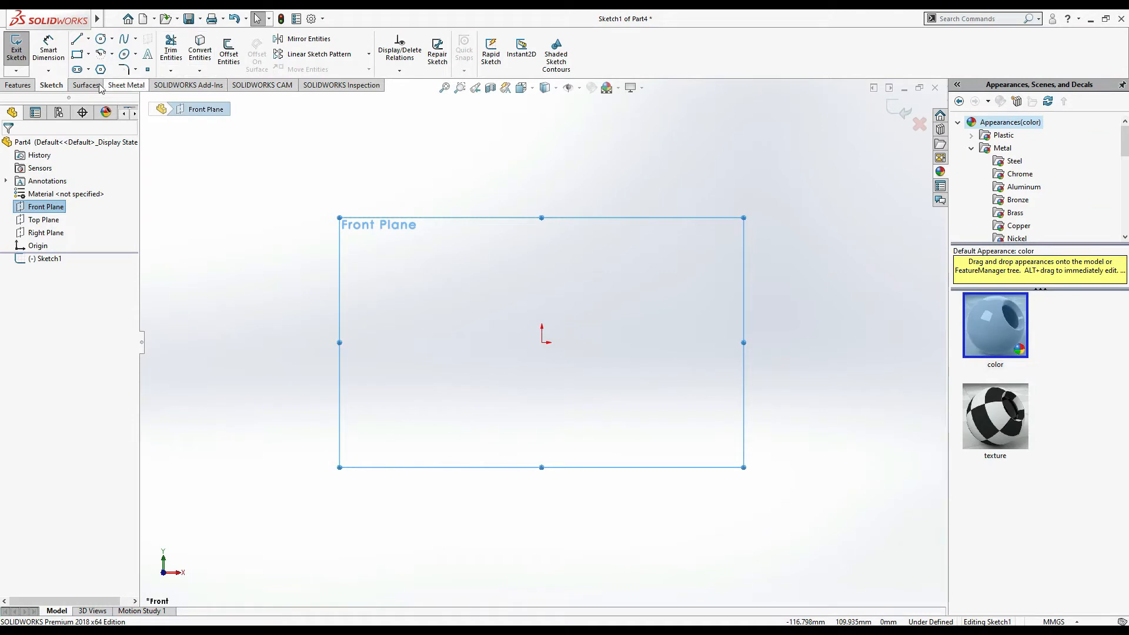
{"action": "key", "text": "alt+Tab"}
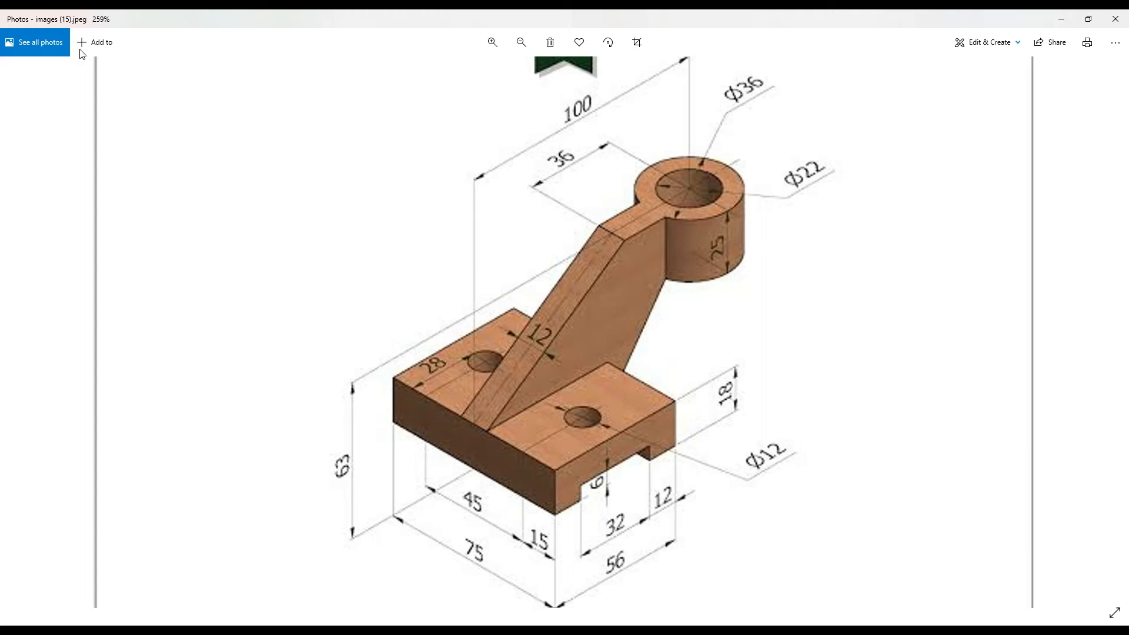
{"action": "key", "text": "alt+Tab"}
- Sketch a closed inverted-U profile from the origin, about 53 mm wide and 24 mm high, with a bottom notch about 38 mm wide
{"action": "key", "text": "l"}
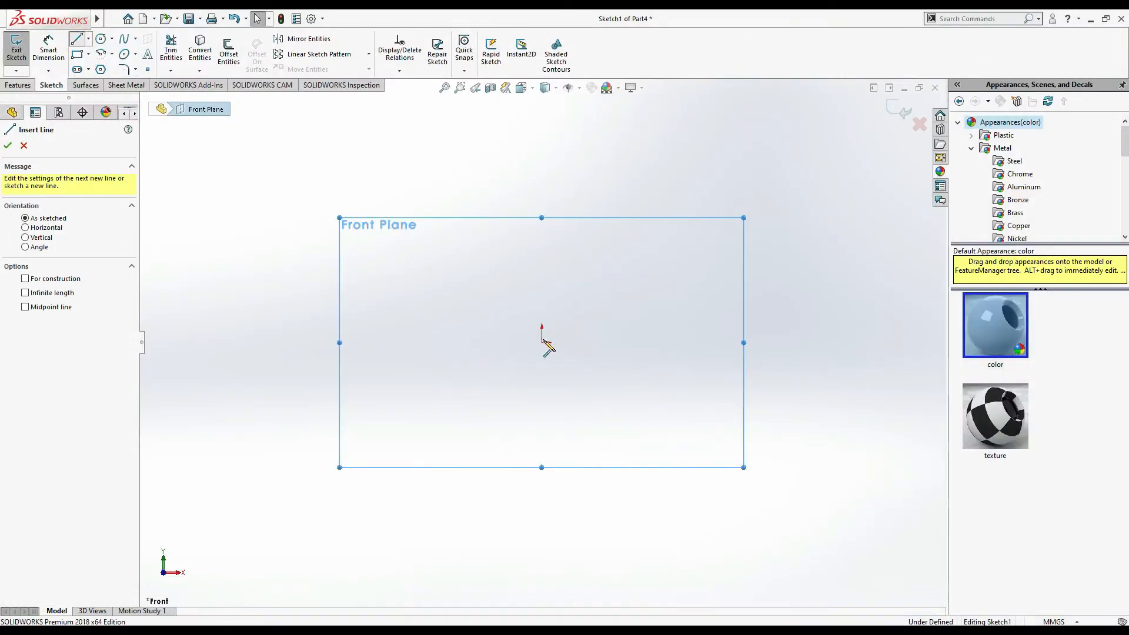
{"action": "left_click", "coordinate": [542, 341]}
{"action": "left_click", "coordinate": [542, 289]}
{"action": "left_click", "coordinate": [663, 288]}
{"action": "left_click", "coordinate": [662, 341]}
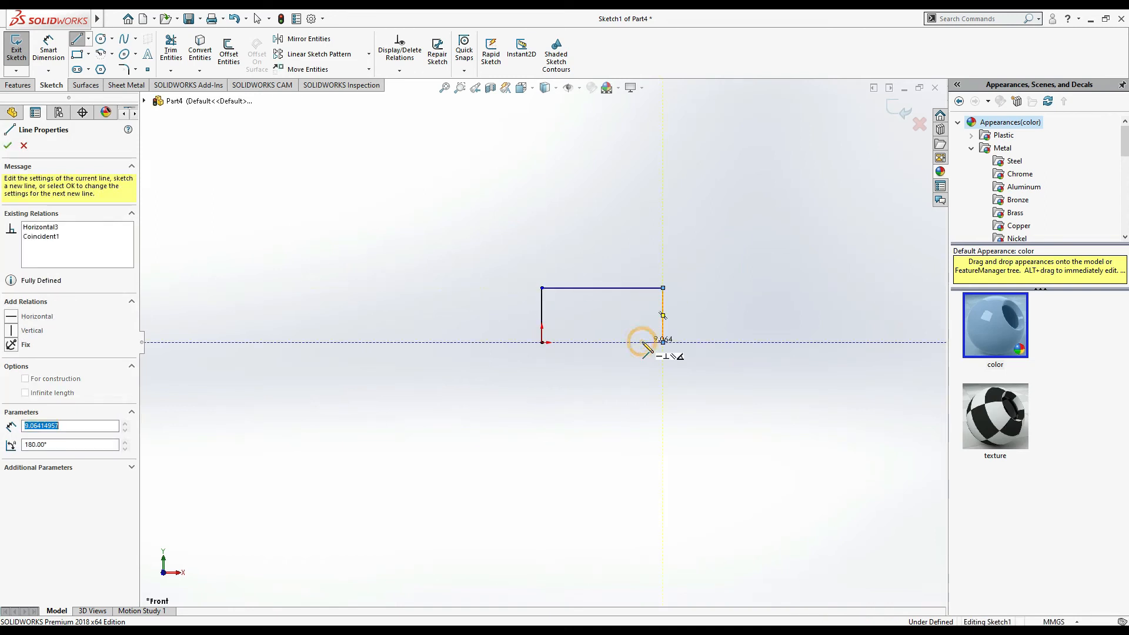
{"action": "left_click", "coordinate": [642, 342]}
{"action": "left_click", "coordinate": [642, 315]}
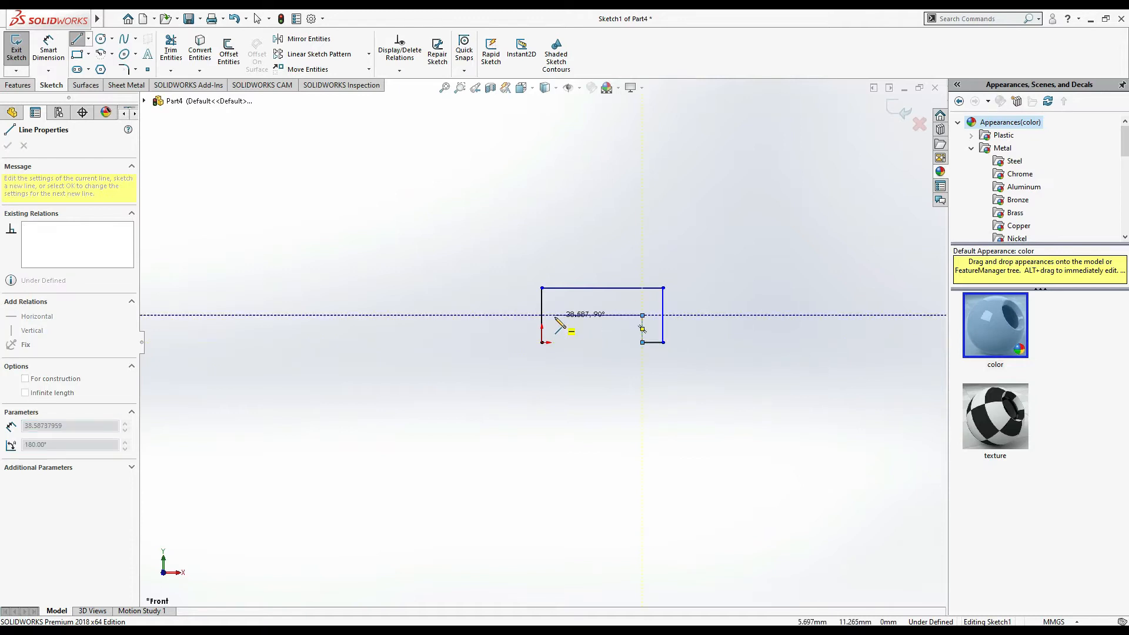
{"action": "left_click", "coordinate": [556, 315]}
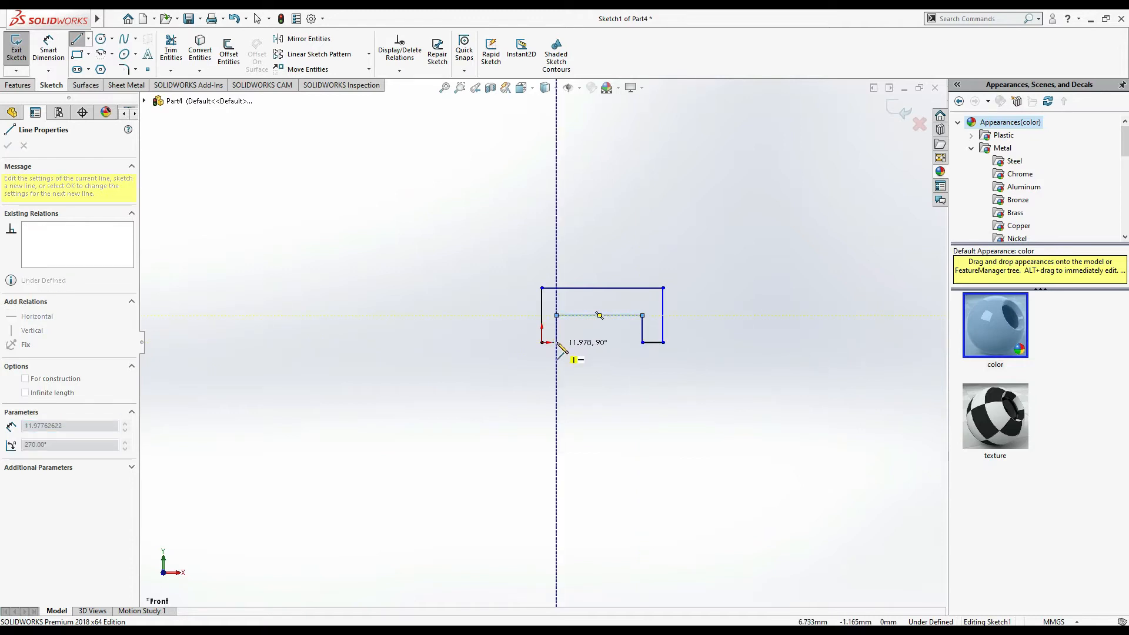
{"action": "scroll", "coordinate": [561, 346], "scroll_direction": "down", "scroll_amount": 2}
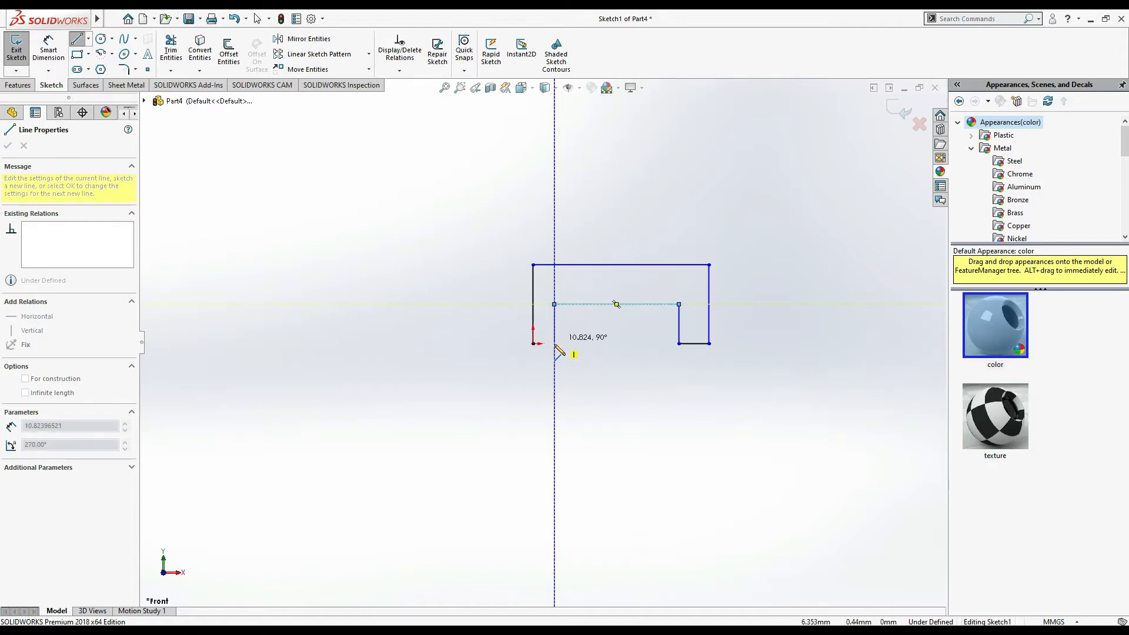
{"action": "left_click", "coordinate": [553, 343]}
{"action": "left_click", "coordinate": [533, 343]}
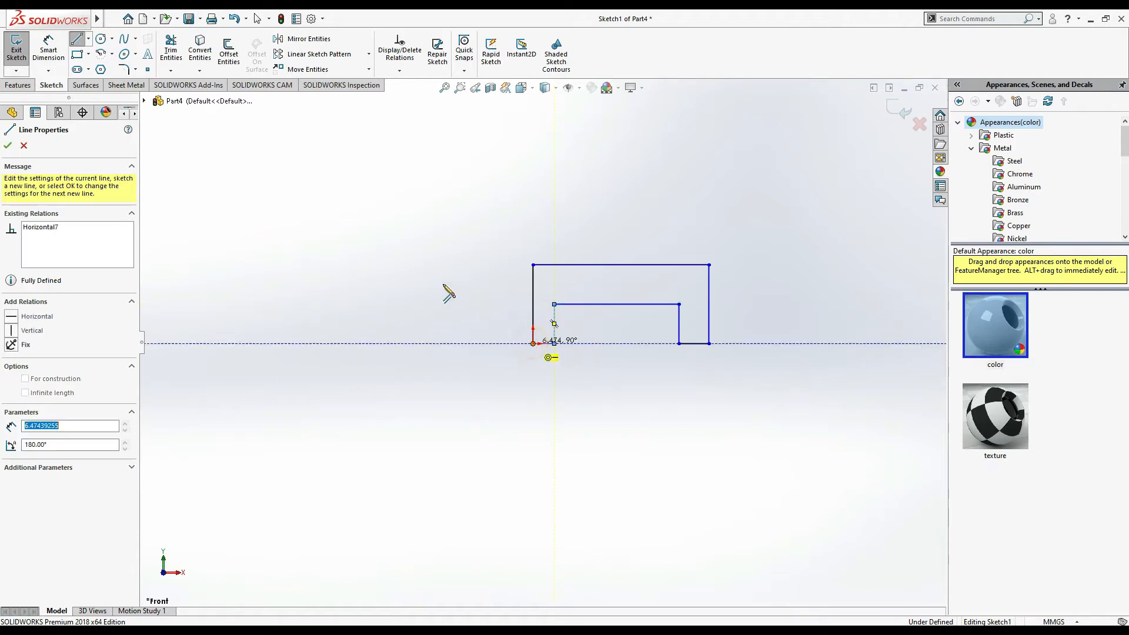
{"action": "key", "text": "Escape"}
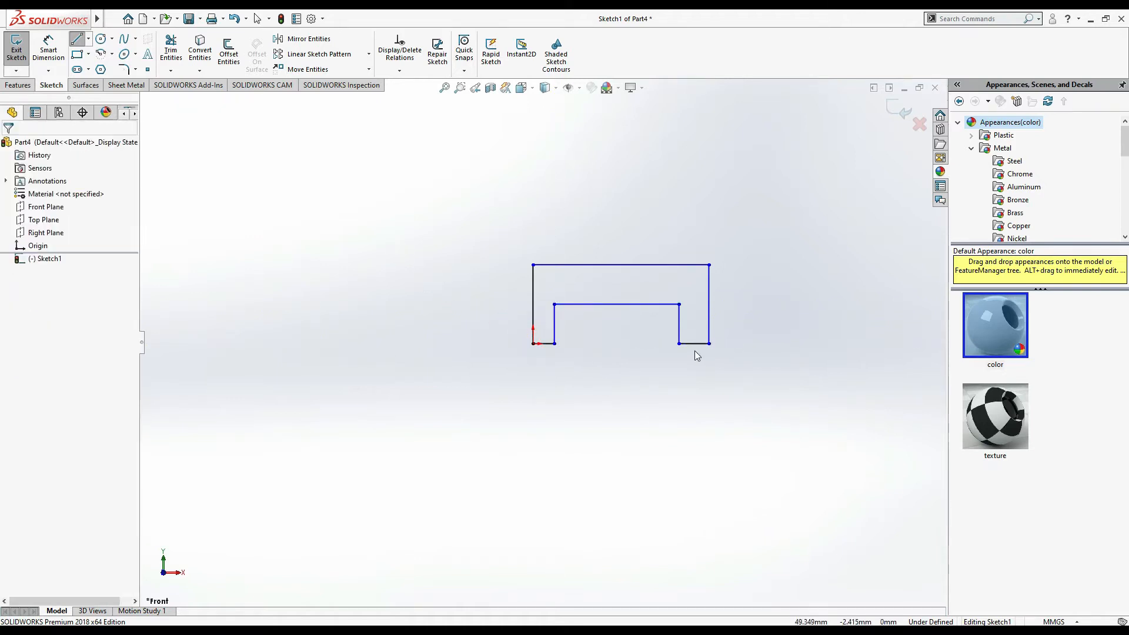
- Make the profile's two bottom feet equal in length, and likewise its two outer vertical sides
{"action": "left_click", "coordinate": [544, 343], "text": "ctrl"}
{"action": "left_click", "coordinate": [11, 406]}
{"action": "left_click", "coordinate": [533, 308]}
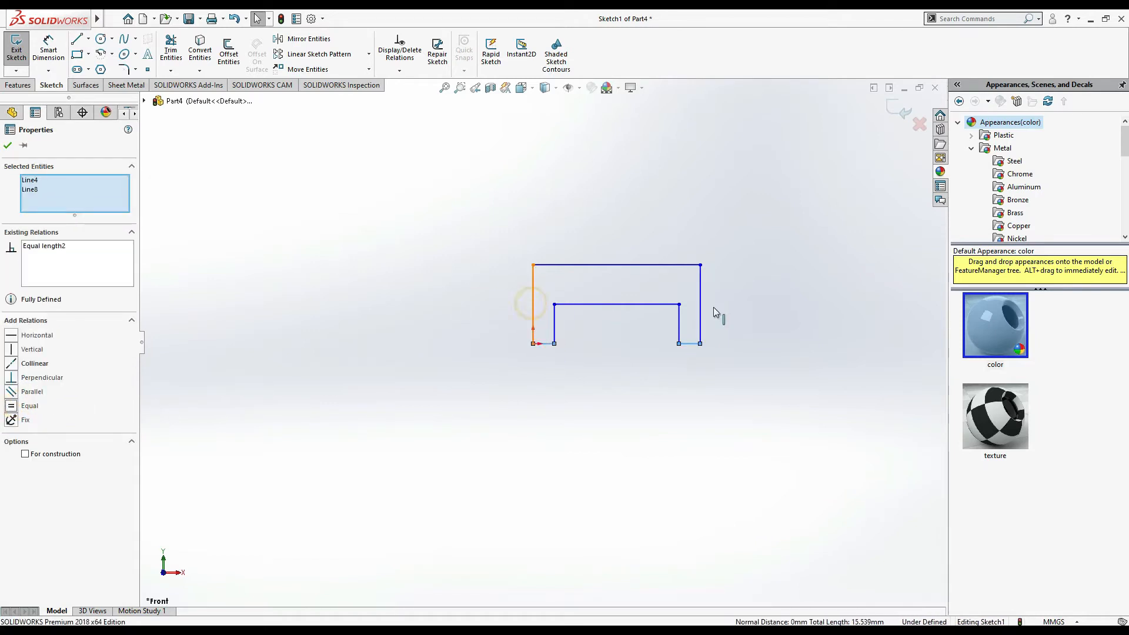
{"action": "left_click", "coordinate": [702, 320], "text": "ctrl"}
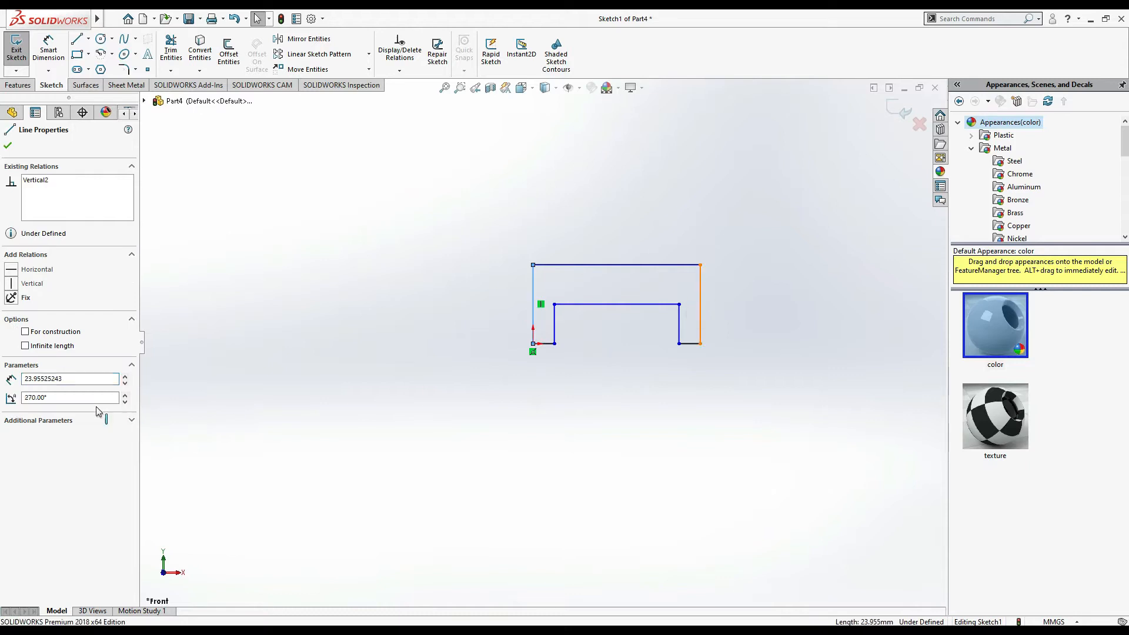
{"action": "left_click", "coordinate": [10, 405]}
- Make the two vertical sides of the notch equal in length
{"action": "left_click", "coordinate": [553, 331]}
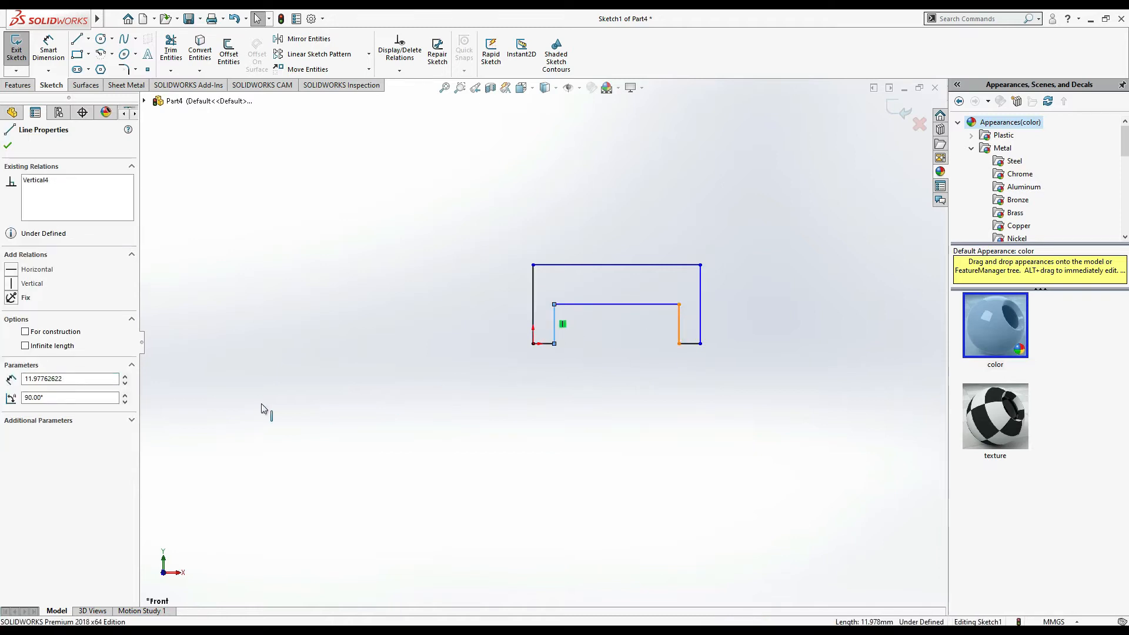
{"action": "left_click", "coordinate": [679, 323], "text": "ctrl"}
{"action": "left_click", "coordinate": [11, 407]}
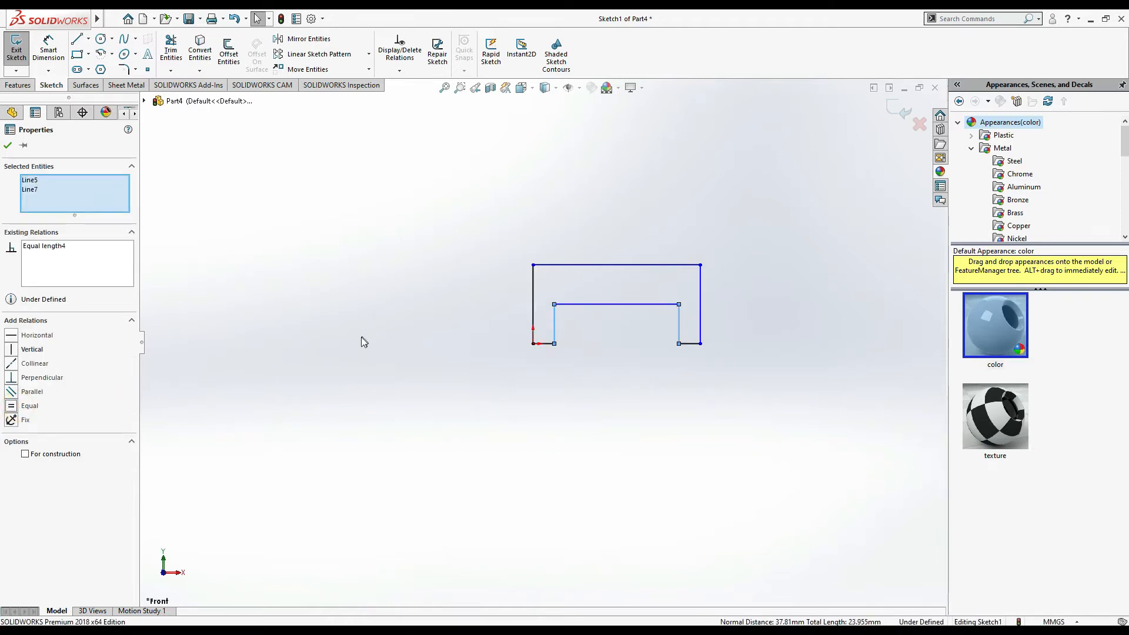
- Dimension the notch's width to 32 mm according to the reference image
{"action": "key", "text": "alt+Tab"}
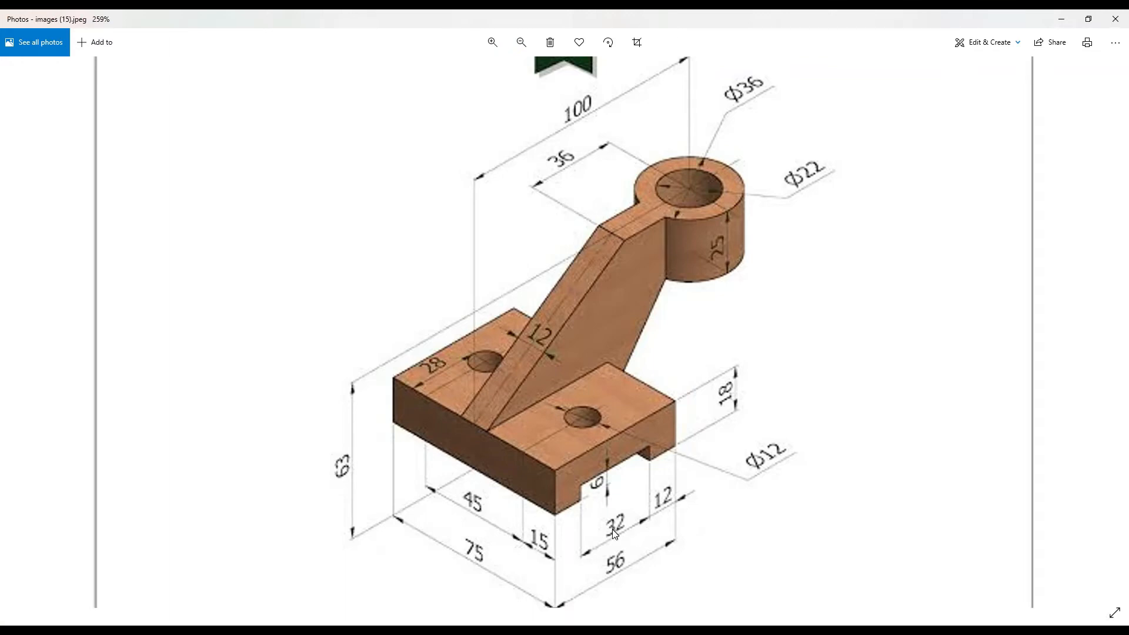
{"action": "key", "text": "alt+Tab"}
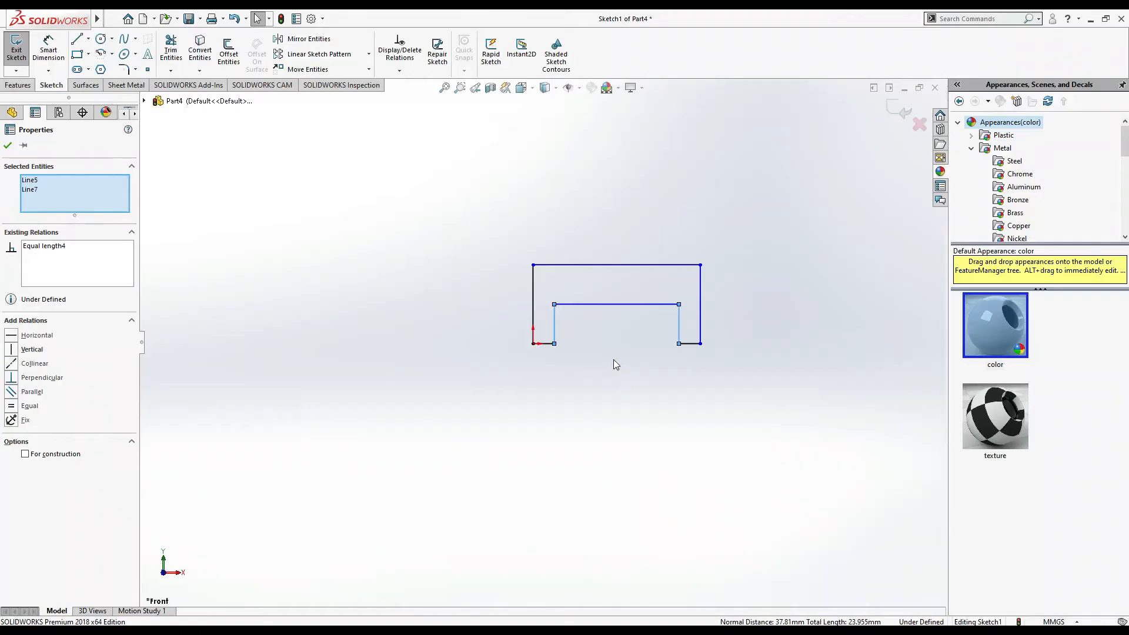
{"action": "left_click", "coordinate": [48, 50]}
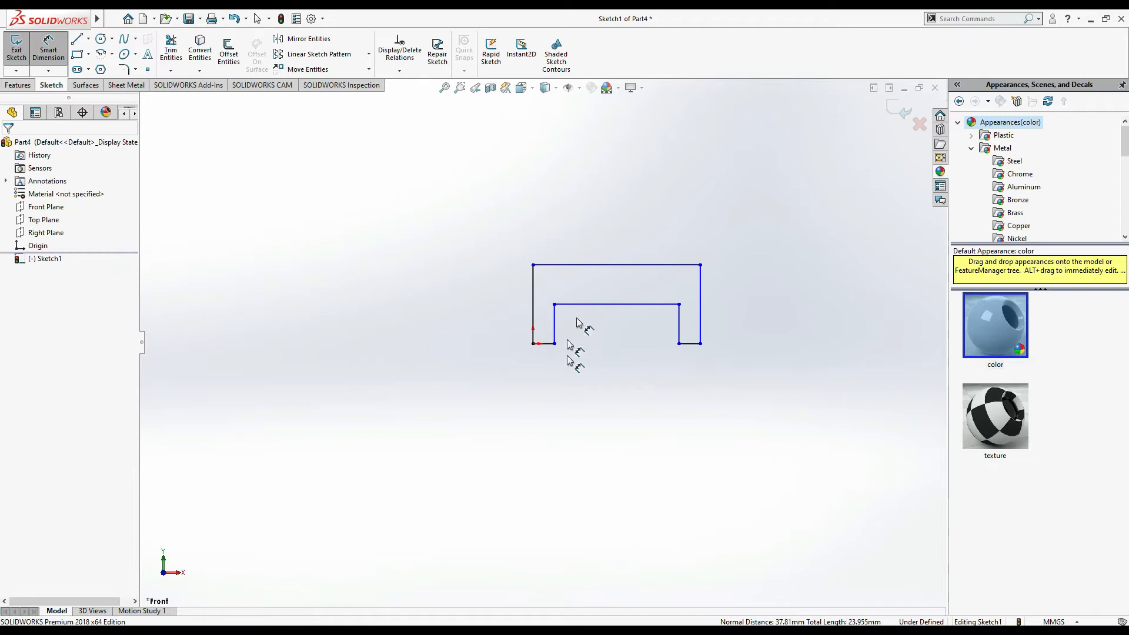
{"action": "left_click", "coordinate": [590, 305]}
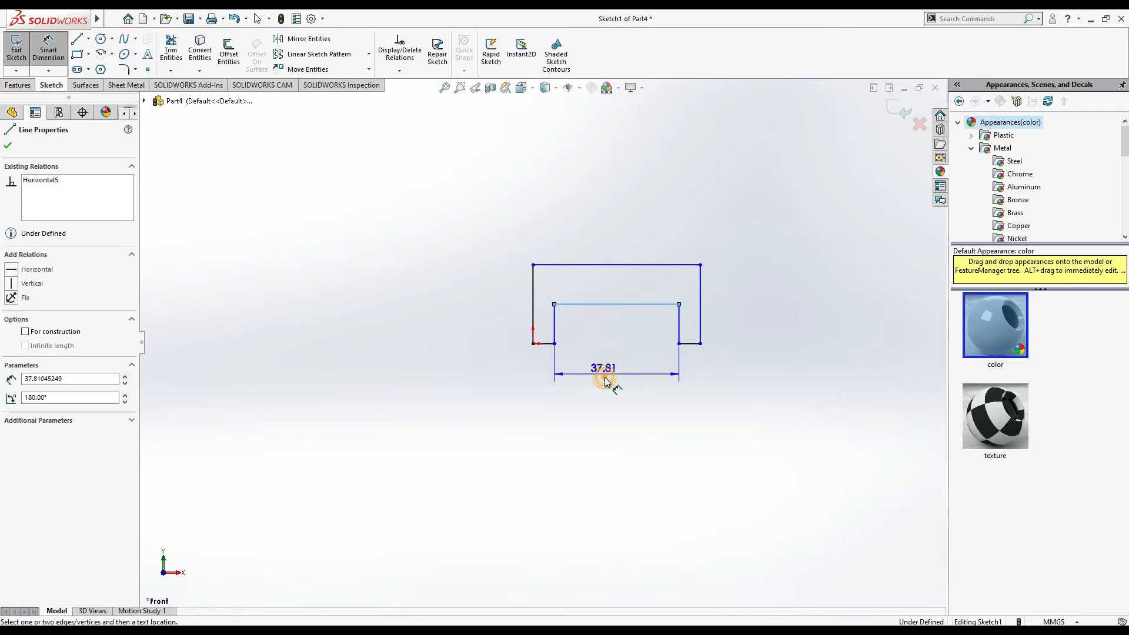
{"action": "left_click", "coordinate": [606, 386]}
{"action": "type", "text": "32"}
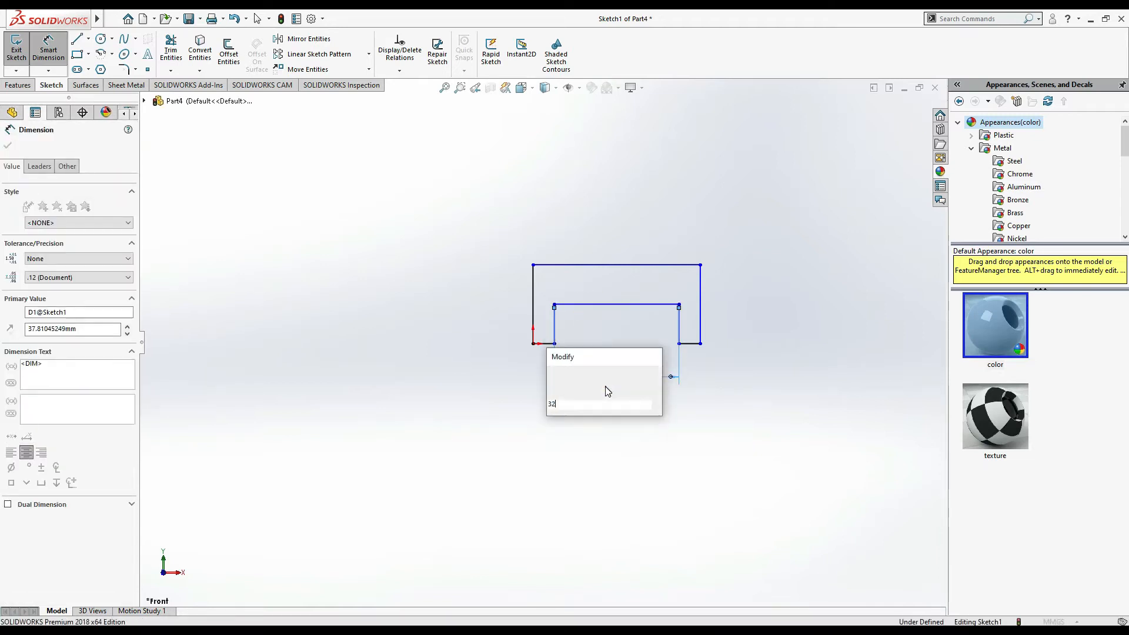
{"action": "key", "text": "Return"}
- Dimension the right foot's width to 12 mm and add a driven dimension for the profile's overall width
{"action": "left_click", "coordinate": [692, 345]}
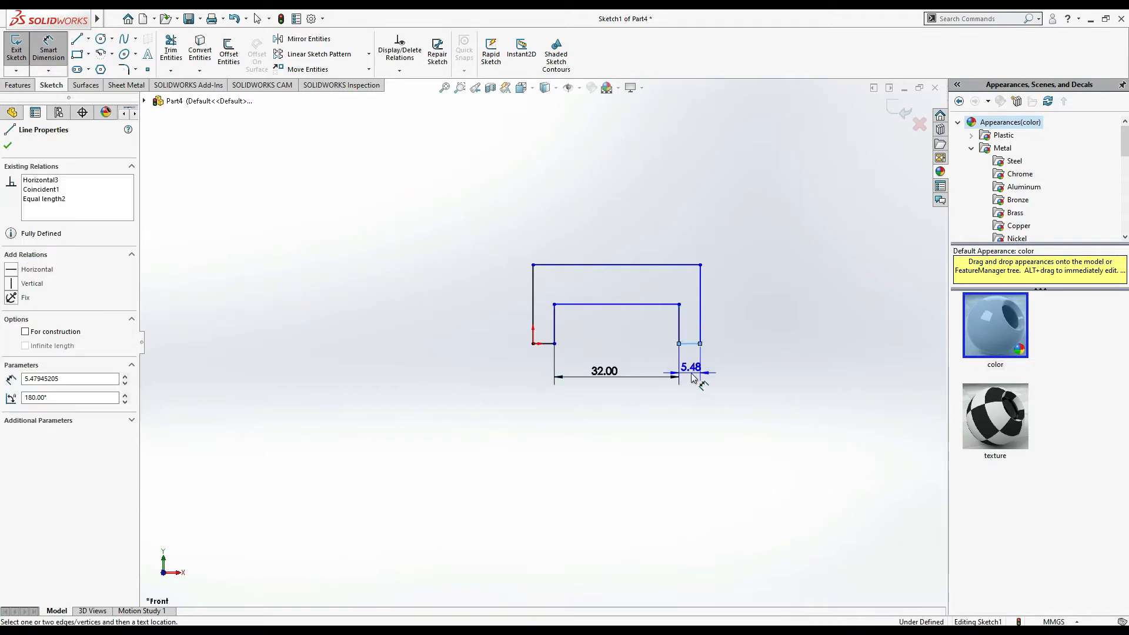
{"action": "left_click", "coordinate": [691, 380]}
{"action": "type", "text": "12"}
{"action": "key", "text": "Return"}
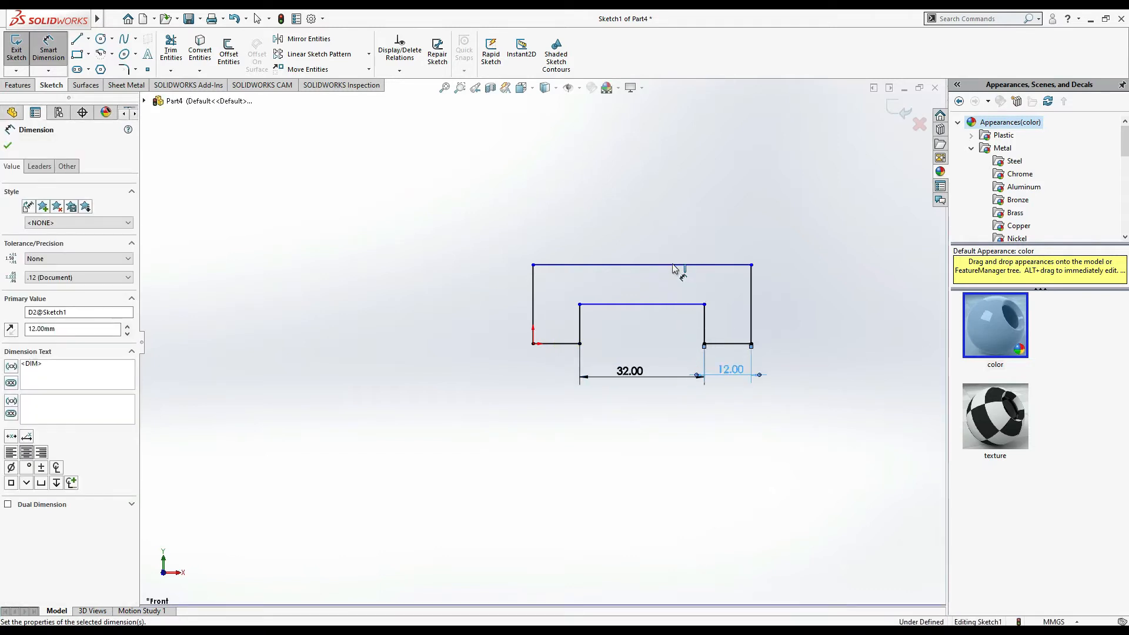
{"action": "left_click", "coordinate": [674, 265]}
{"action": "left_click", "coordinate": [671, 399]}
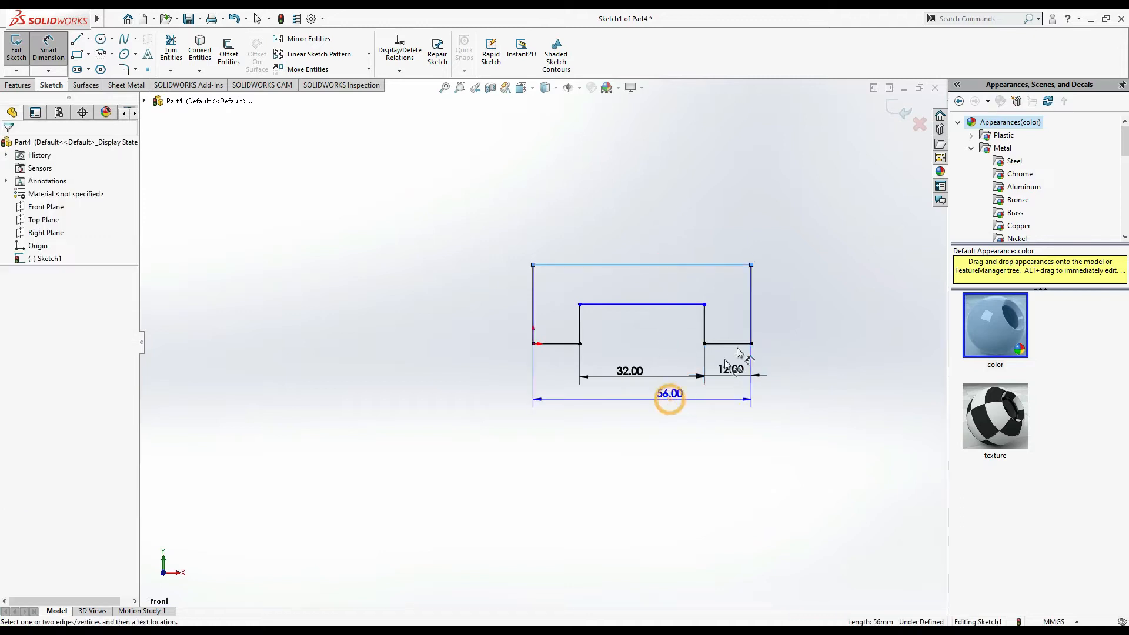
{"action": "left_click", "coordinate": [597, 253]}
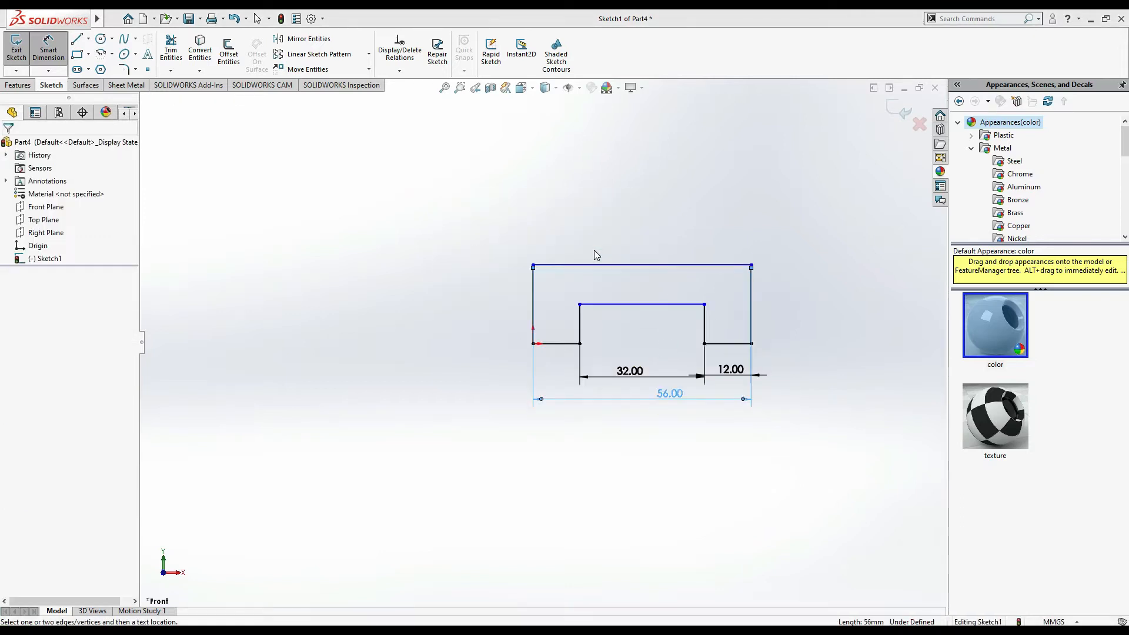
- Dimension the profile's right outer side to a height of 18 mm, as in the reference image
{"action": "key", "text": "alt+Tab"}
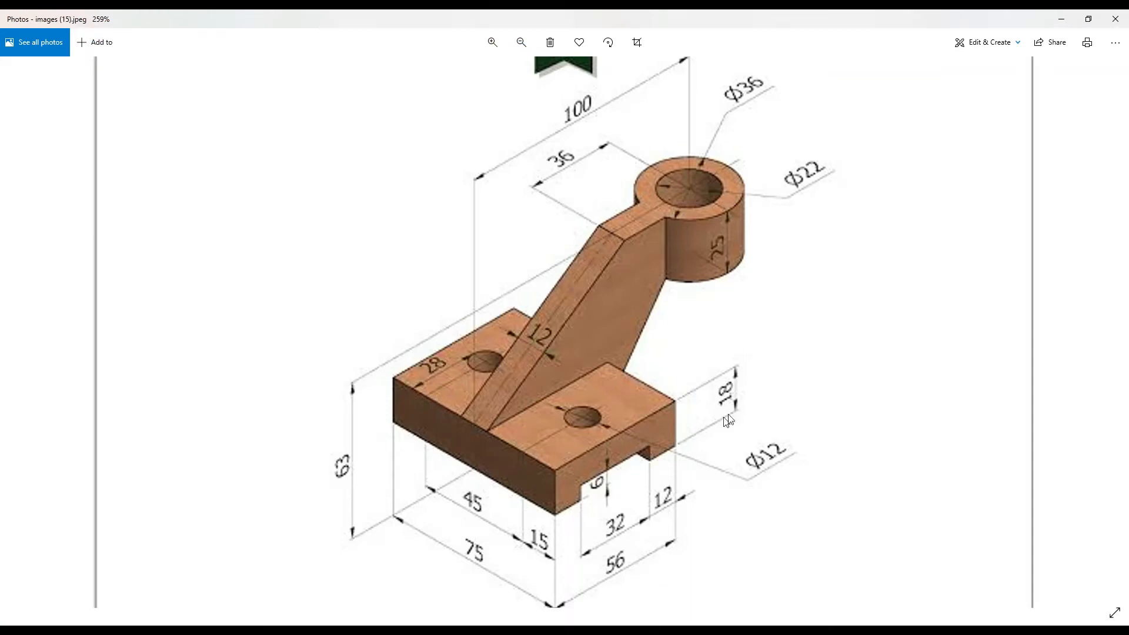
{"action": "key", "text": "alt+Tab"}
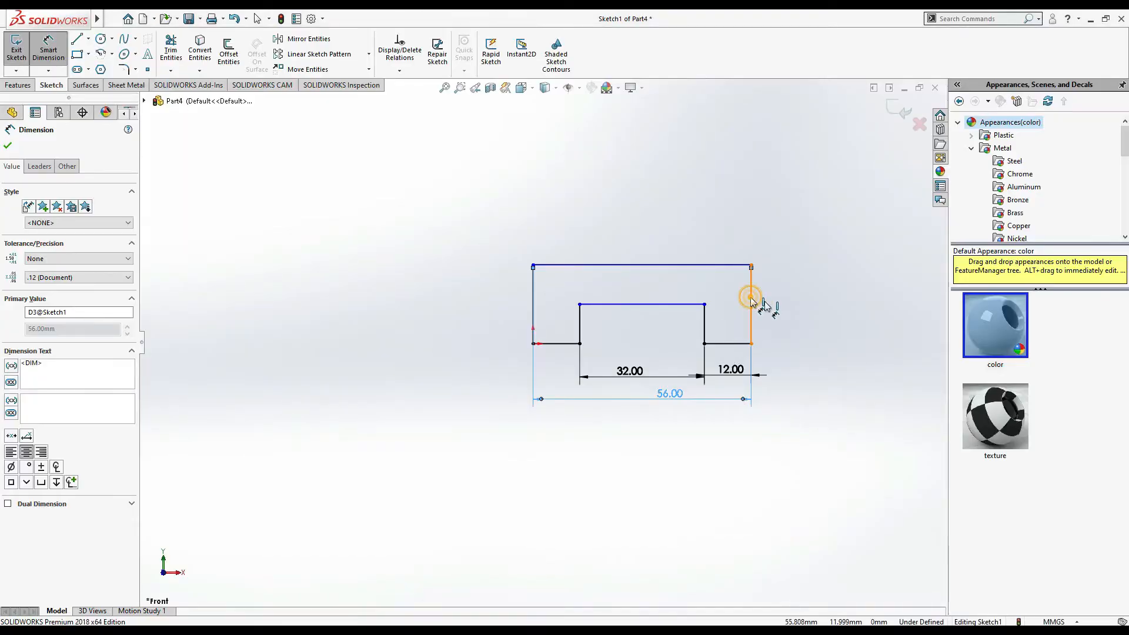
{"action": "left_click", "coordinate": [751, 297]}
{"action": "left_click", "coordinate": [790, 312]}
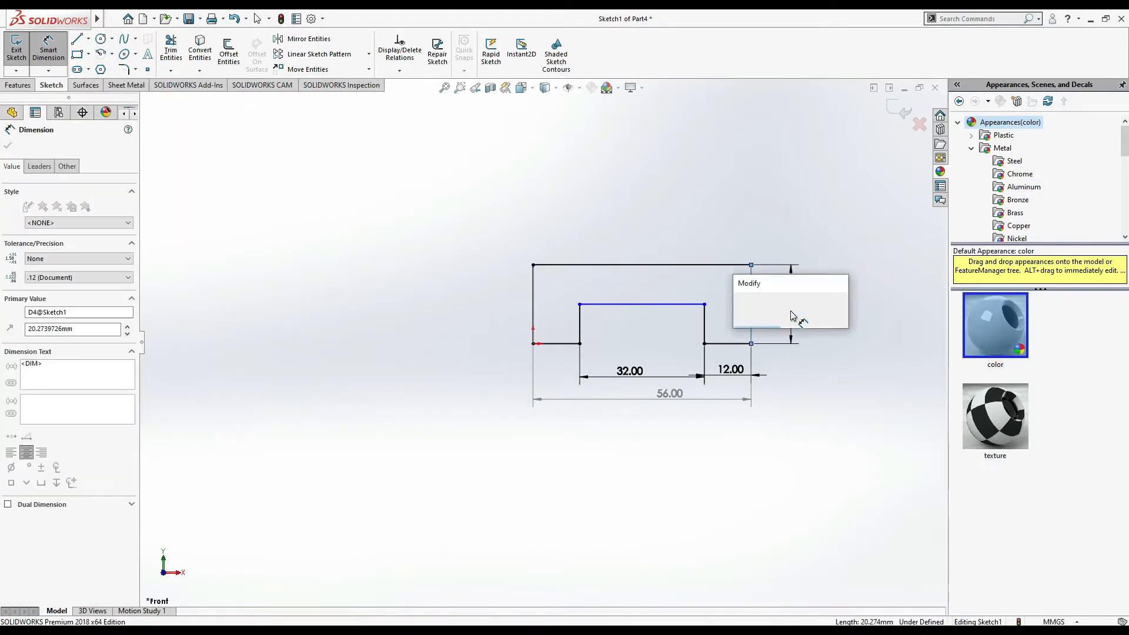
{"action": "type", "text": "18"}
{"action": "key", "text": "Return"}
- Dimension the notch's depth to 6 mm
{"action": "left_click", "coordinate": [697, 334]}
{"action": "left_click", "coordinate": [696, 332]}
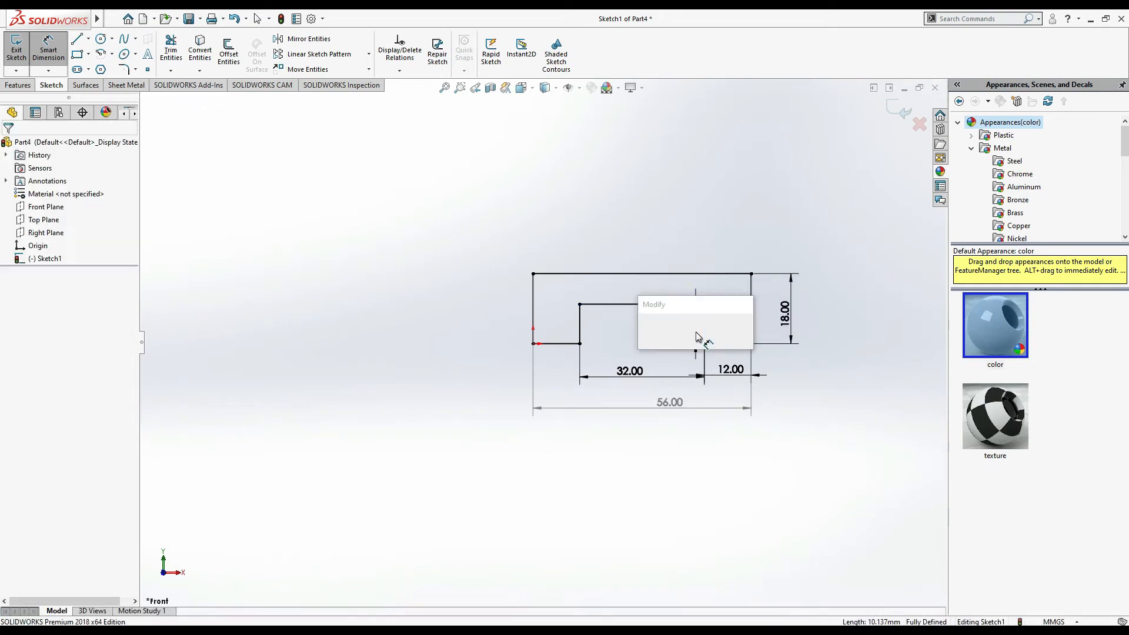
{"action": "type", "text": "6"}
{"action": "key", "text": "Return"}
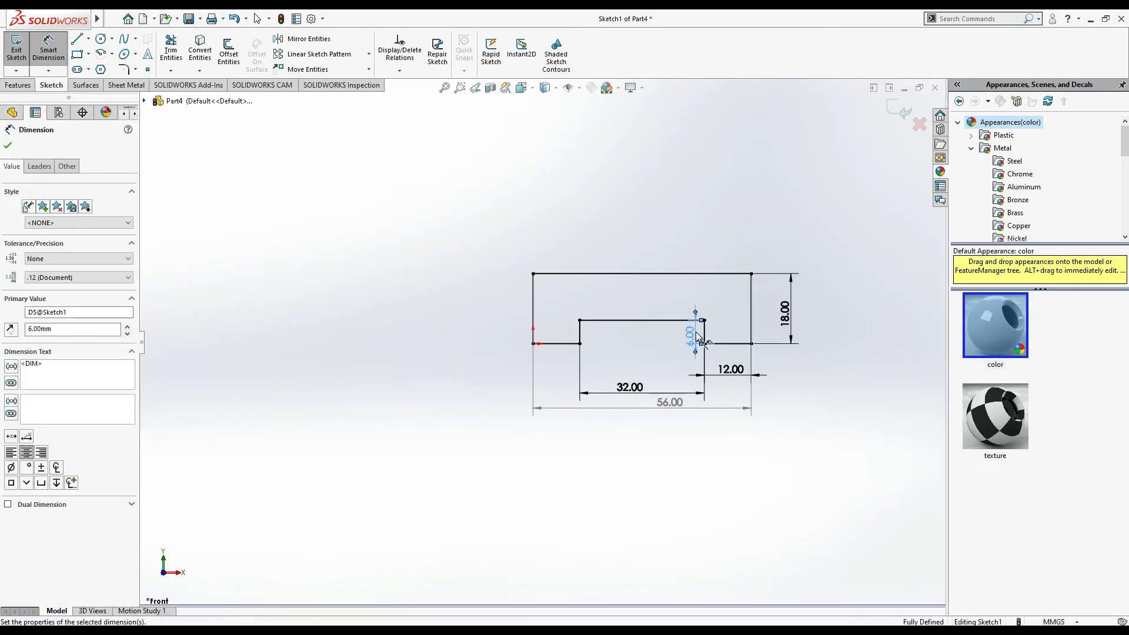
- Extrude the notched profile as a boss with the Mid Plane end condition and a depth of 75 mm, as in the reference image
{"action": "key", "text": "alt+Tab"}
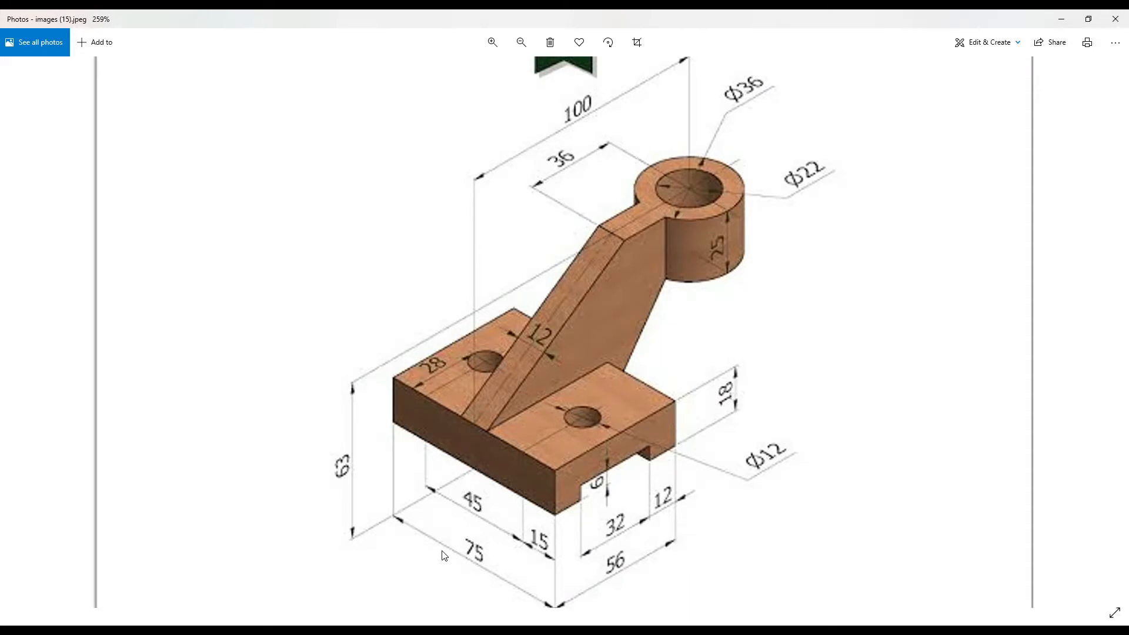
{"action": "key", "text": "alt+Tab"}
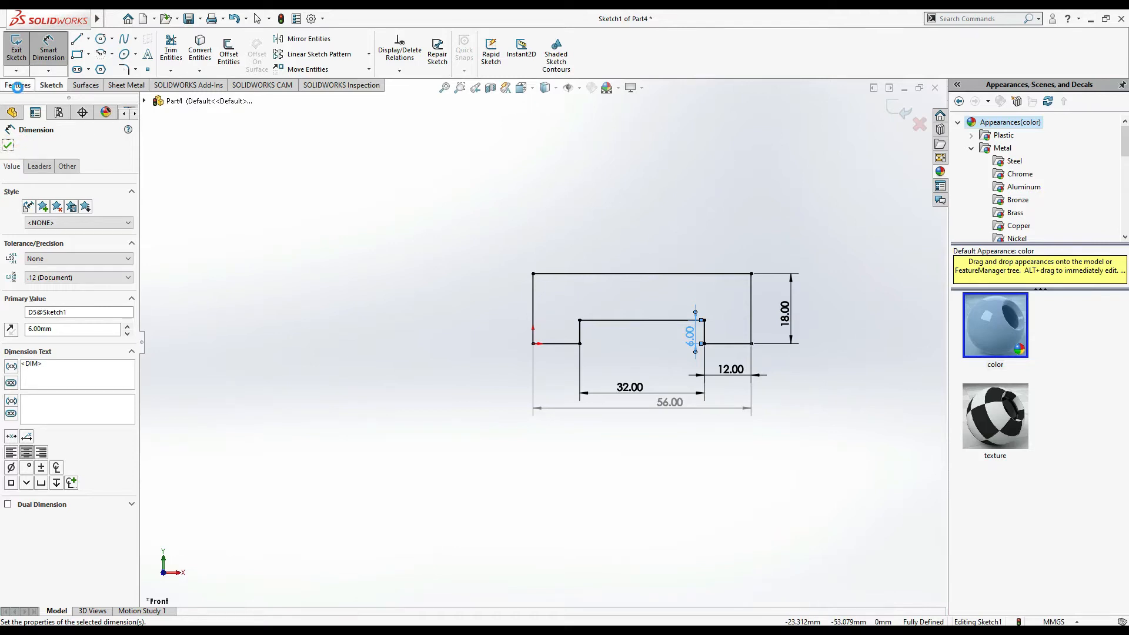
{"action": "left_click", "coordinate": [18, 87]}
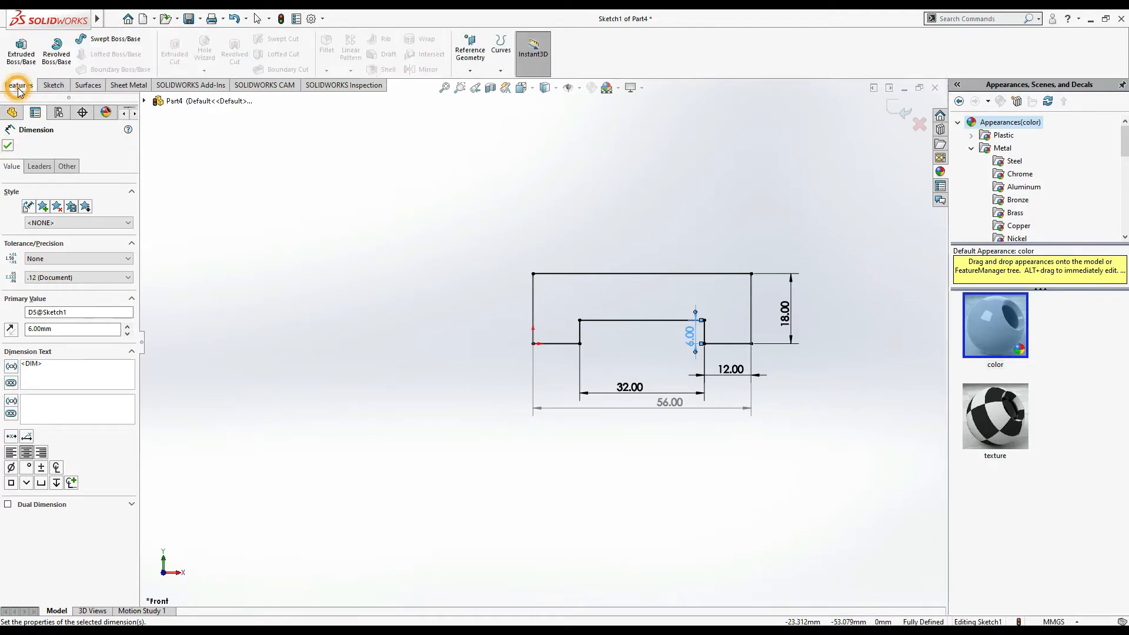
{"action": "left_click", "coordinate": [21, 50]}
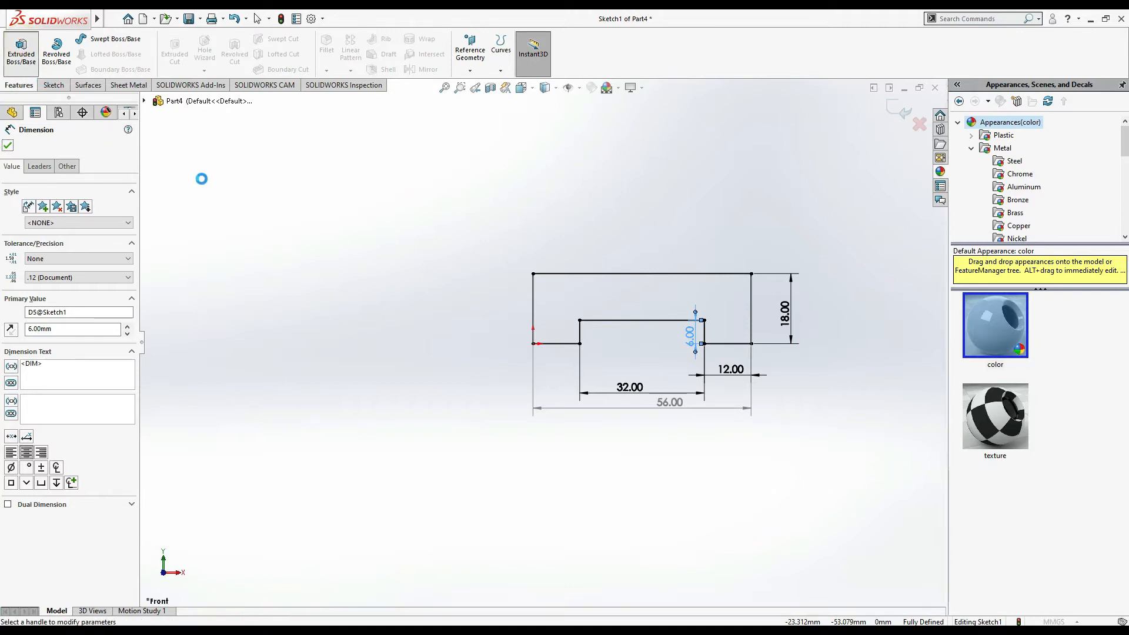
{"action": "key", "text": "alt+Tab"}
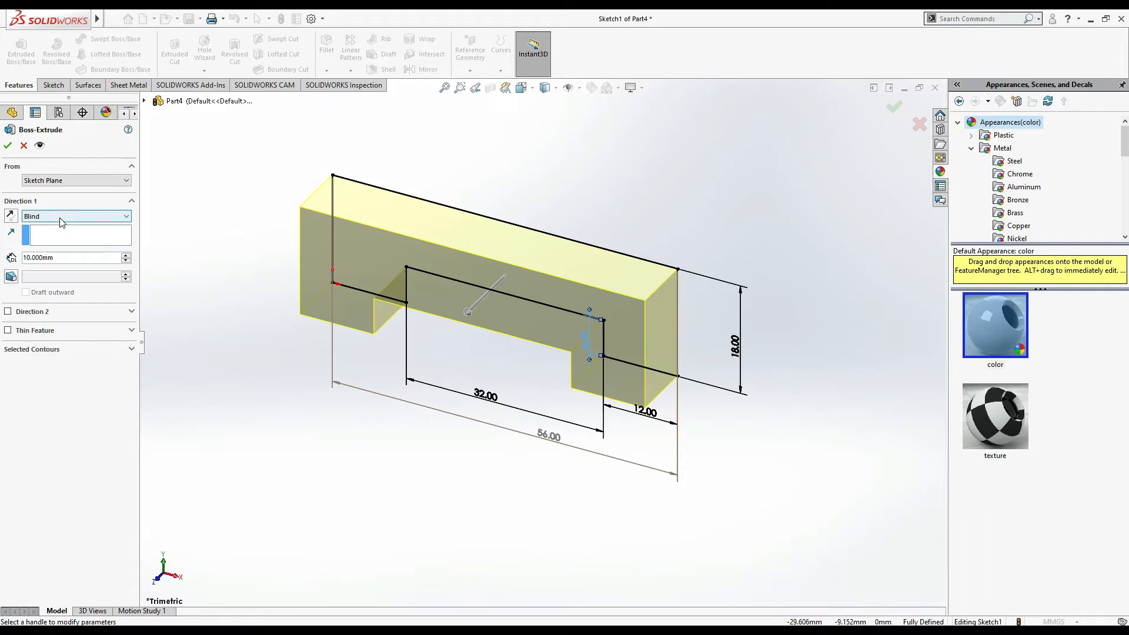
{"action": "left_click", "coordinate": [61, 221]}
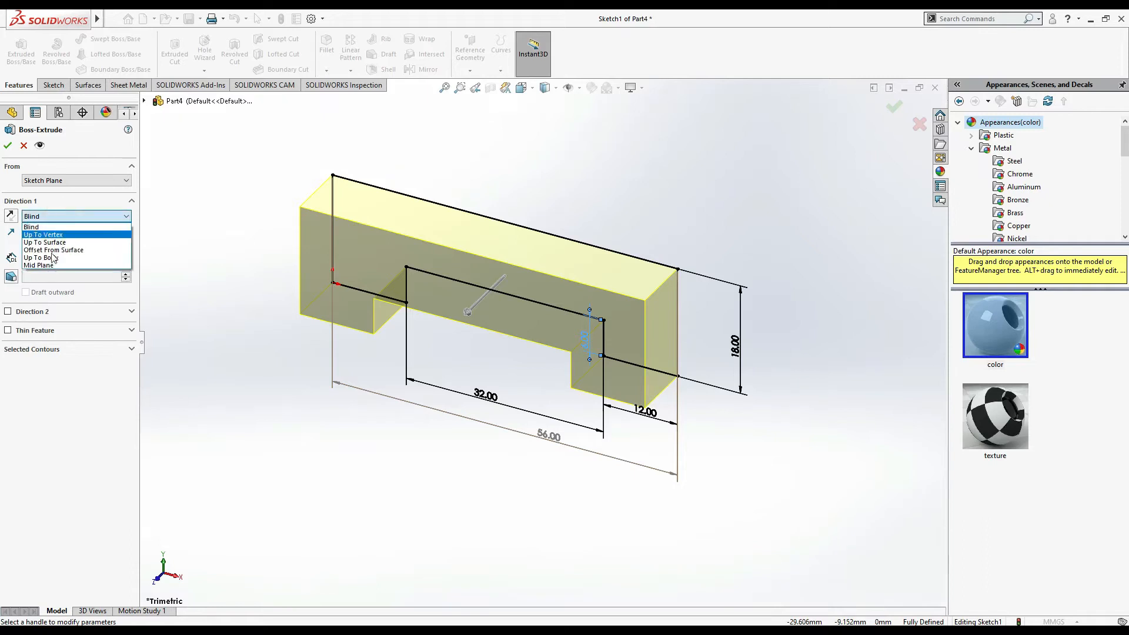
{"action": "left_click", "coordinate": [77, 226]}
{"action": "left_click", "coordinate": [76, 216]}
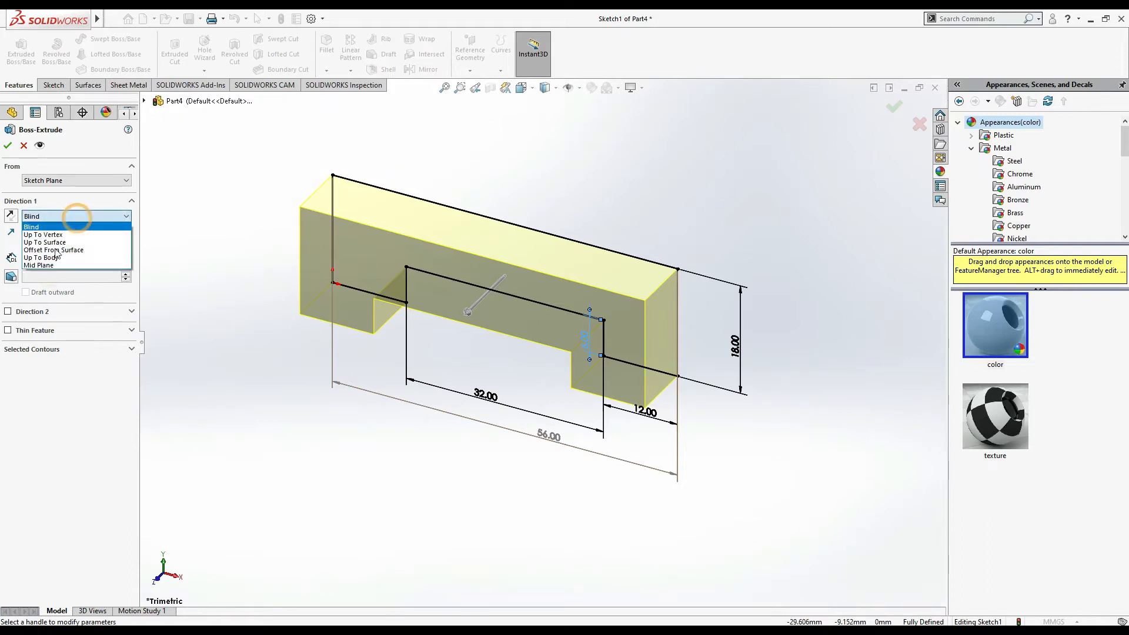
{"action": "left_click", "coordinate": [51, 264]}
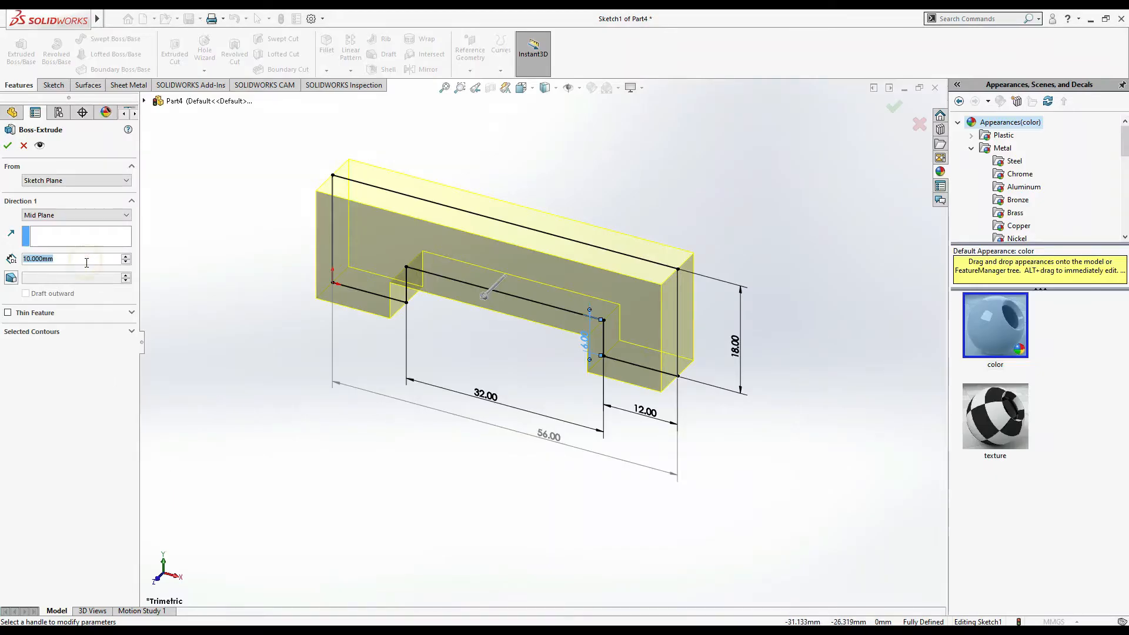
{"action": "type", "text": "75"}
{"action": "key", "text": "Return"}
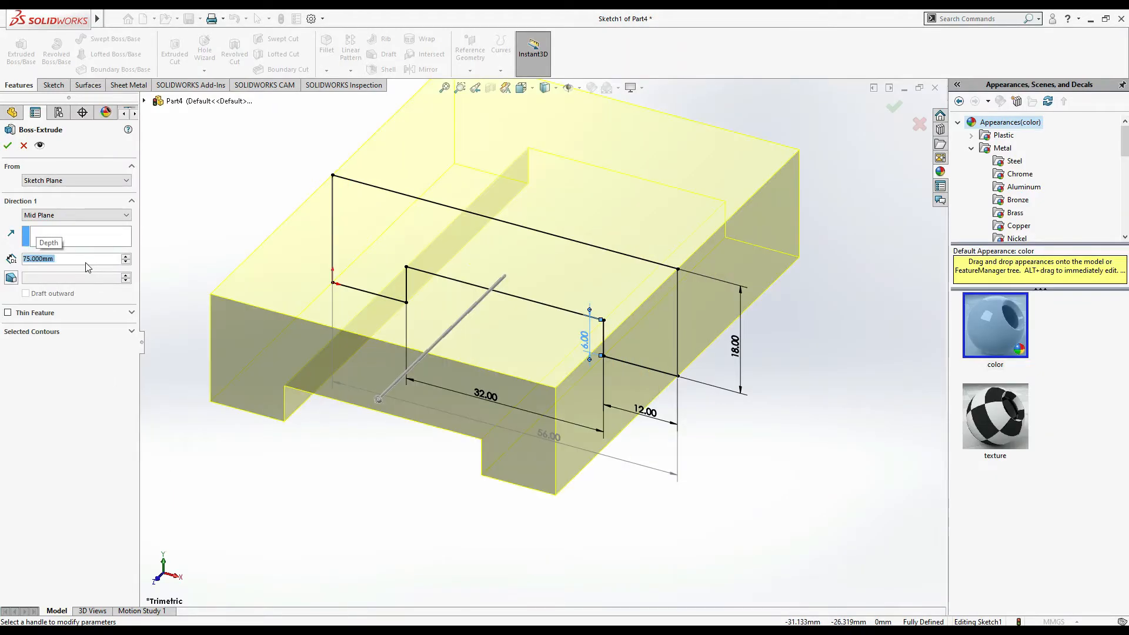
{"action": "left_click", "coordinate": [8, 146]}
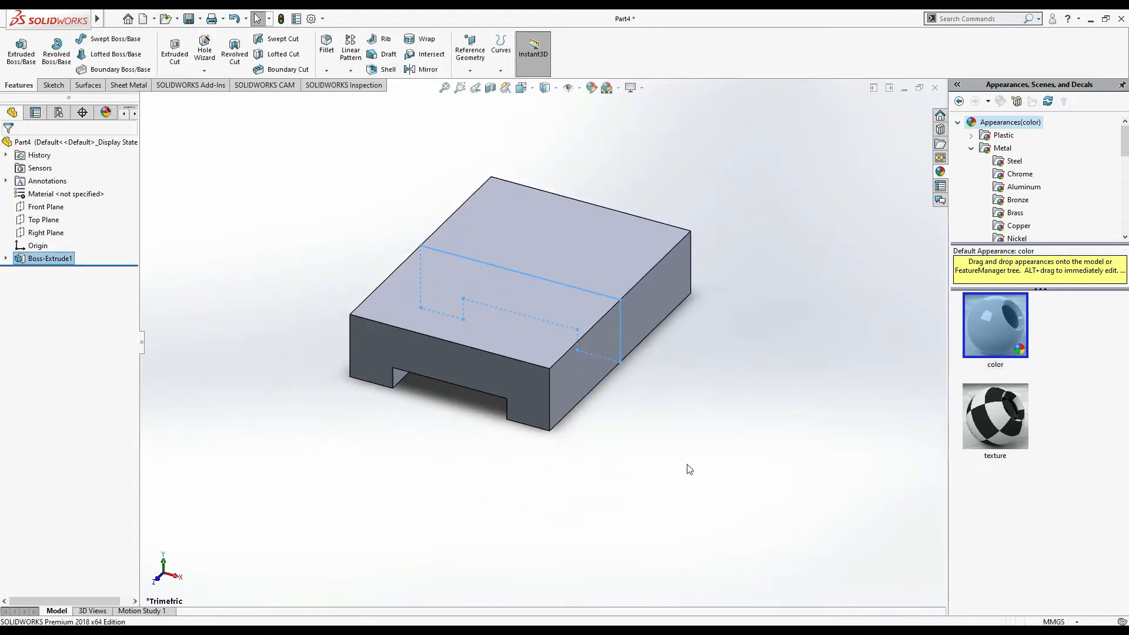
- Check the hole layout in the reference image and start a new sketch on the base's large flat top face
{"action": "left_click", "coordinate": [753, 481]}
{"action": "mouse_move", "coordinate": [515, 528]}
{"action": "middle_mouse_down"}
{"action": "mouse_move", "coordinate": [554, 525]}
{"action": "mouse_move", "coordinate": [582, 542]}
{"action": "middle_mouse_up"}
{"action": "key", "text": "alt+Tab"}
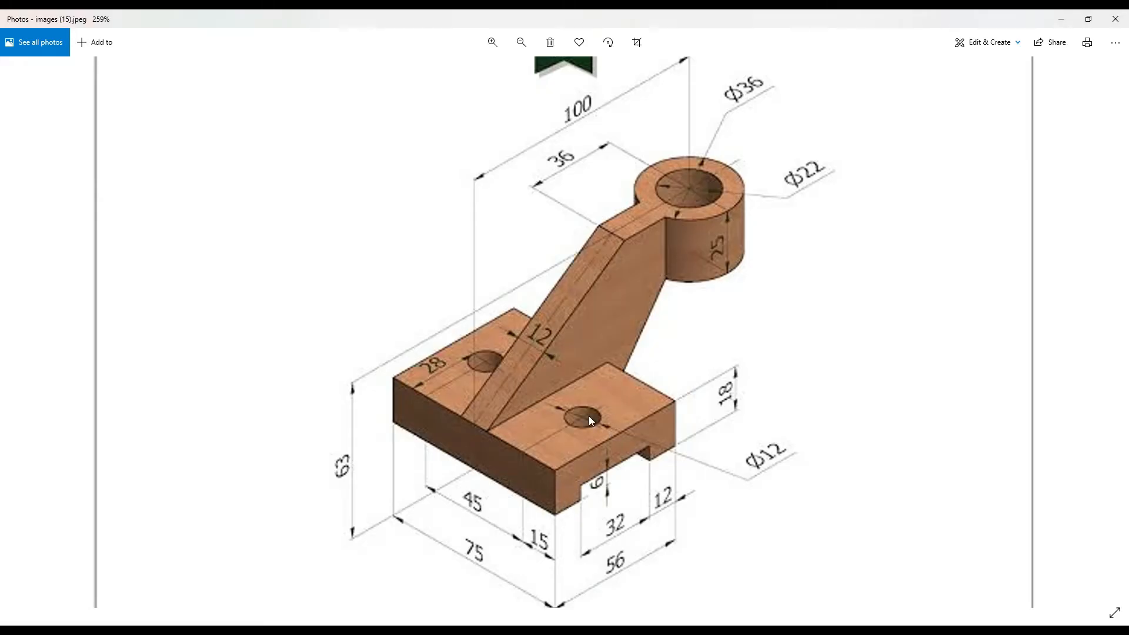
{"action": "key", "text": "alt+Tab"}
{"action": "left_click", "coordinate": [560, 309]}
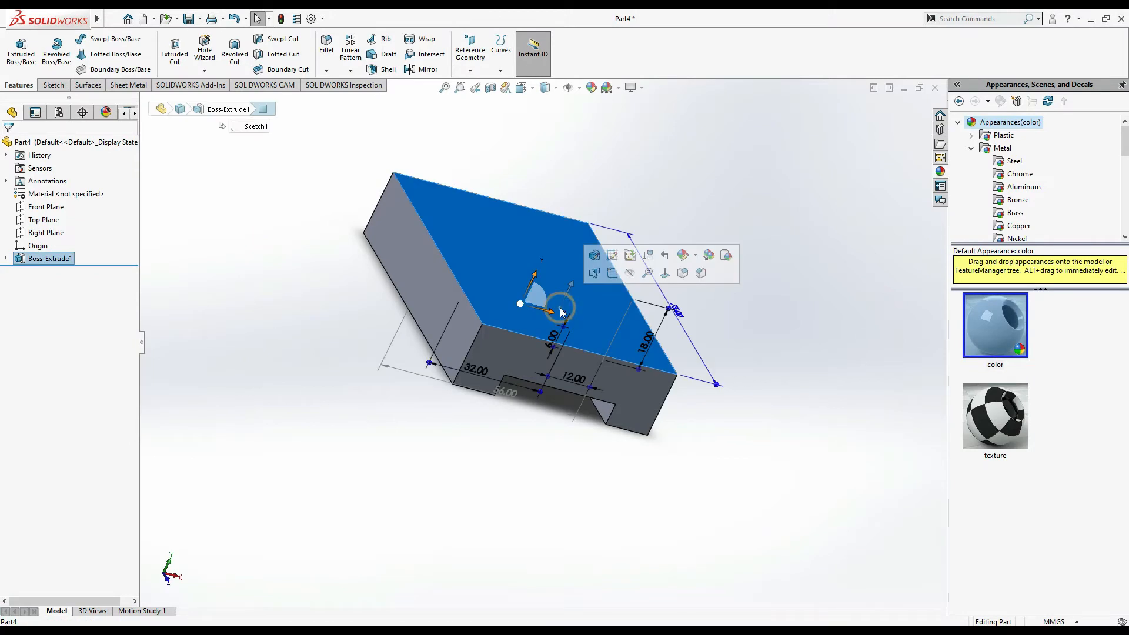
{"action": "left_click", "coordinate": [620, 275]}
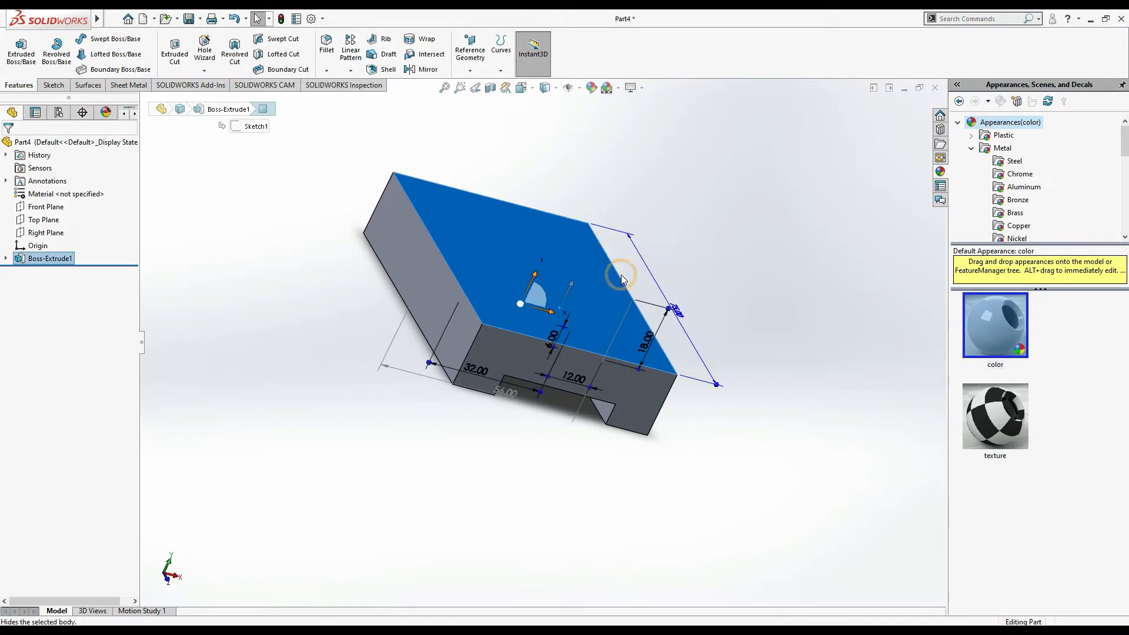
{"action": "left_click", "coordinate": [26, 258]}
{"action": "left_click", "coordinate": [41, 247]}
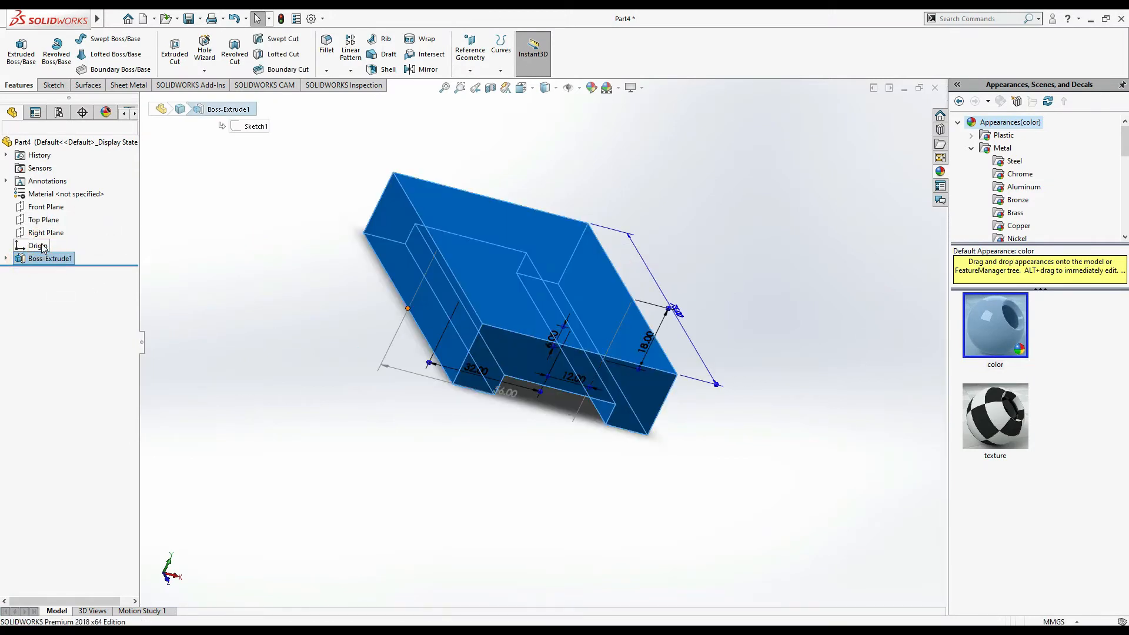
{"action": "left_click", "coordinate": [229, 284]}
{"action": "left_click", "coordinate": [569, 307]}
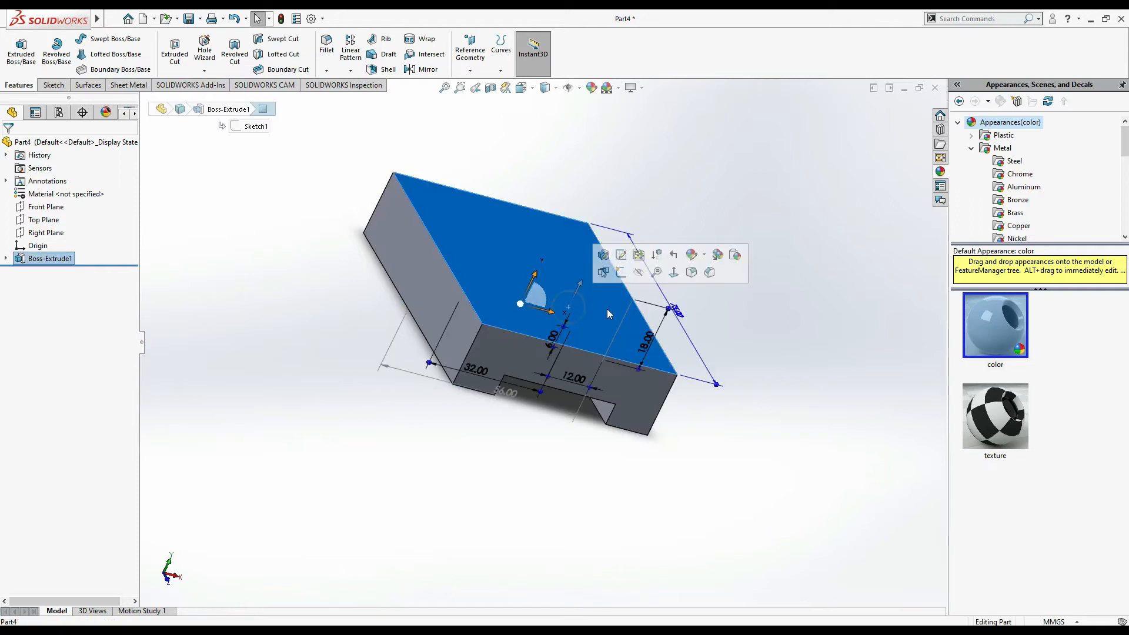
{"action": "left_click", "coordinate": [621, 273]}
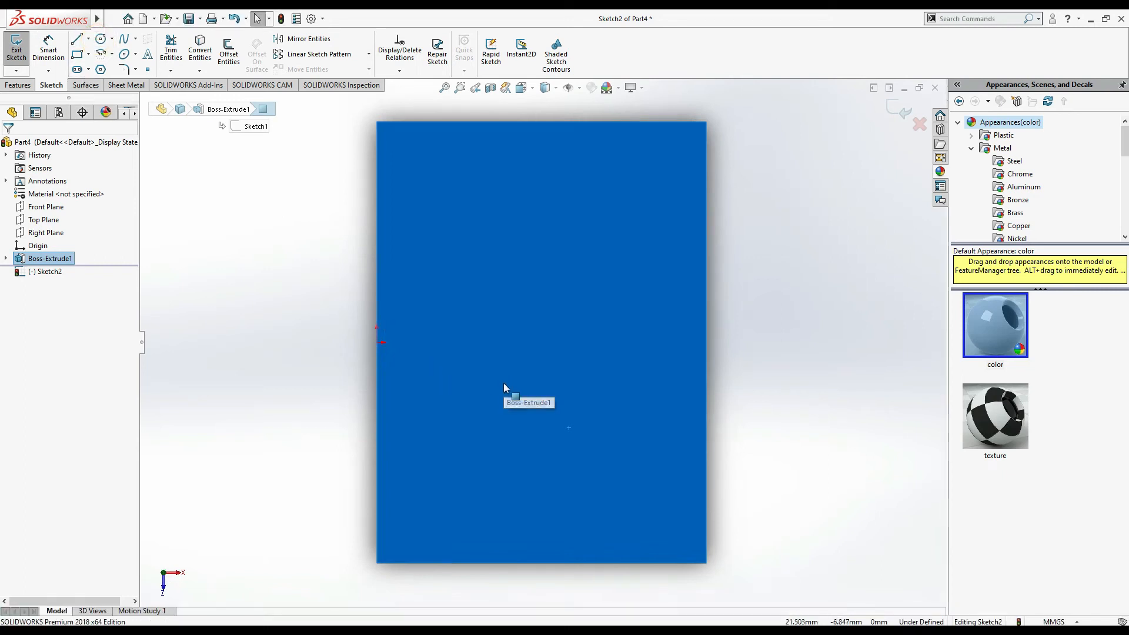
- Sketch two circles on the top face's lengthwise centreline, radius about 8.6 mm near the front edge and about 4.6 mm near the rear edge
{"action": "key", "text": "alt+Tab"}
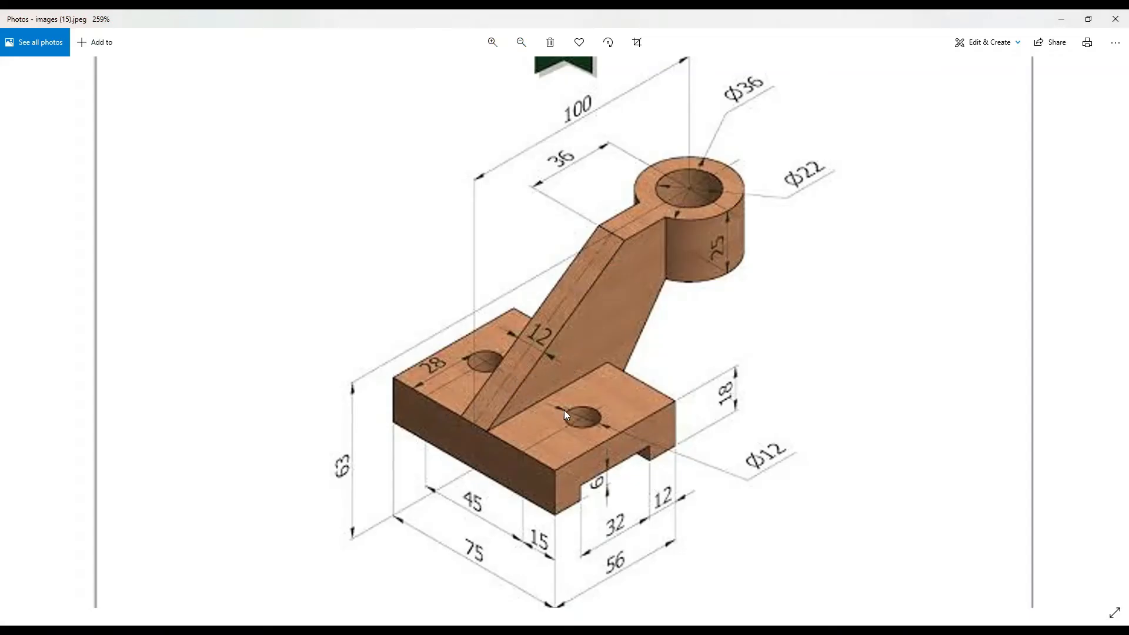
{"action": "key", "text": "alt+Tab"}
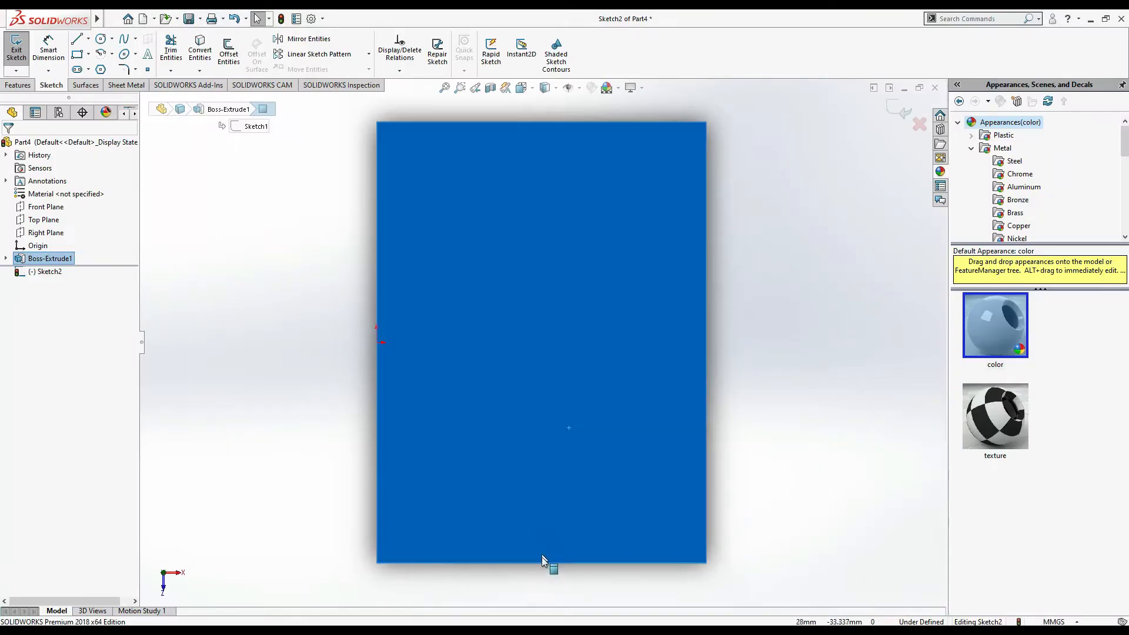
{"action": "left_click", "coordinate": [101, 39]}
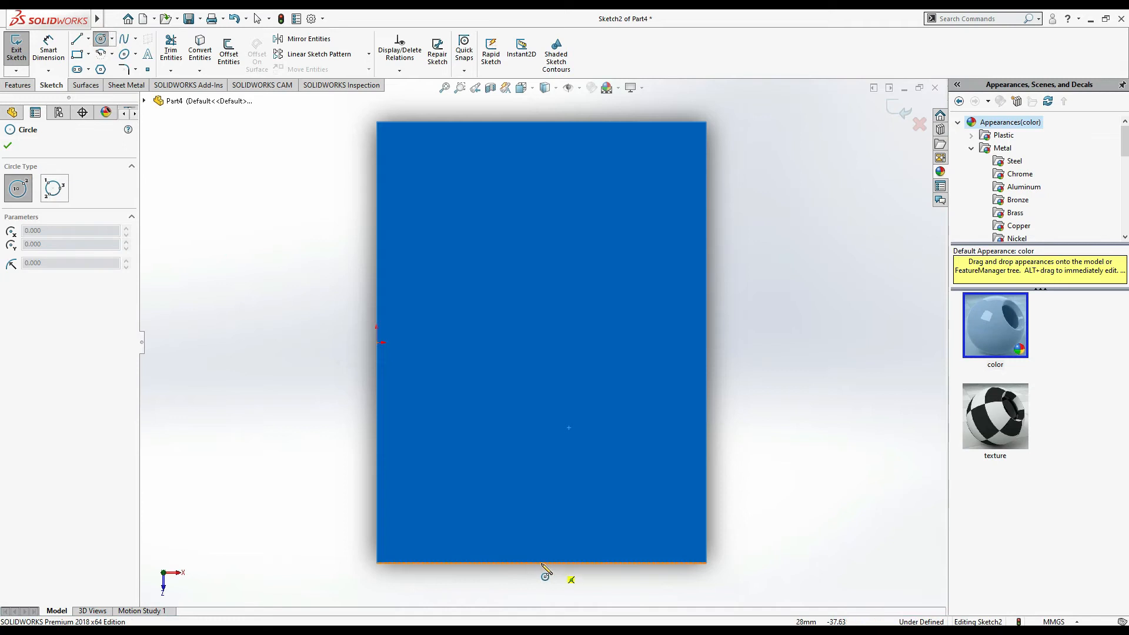
{"action": "left_click", "coordinate": [542, 495]}
{"action": "left_click", "coordinate": [551, 445]}
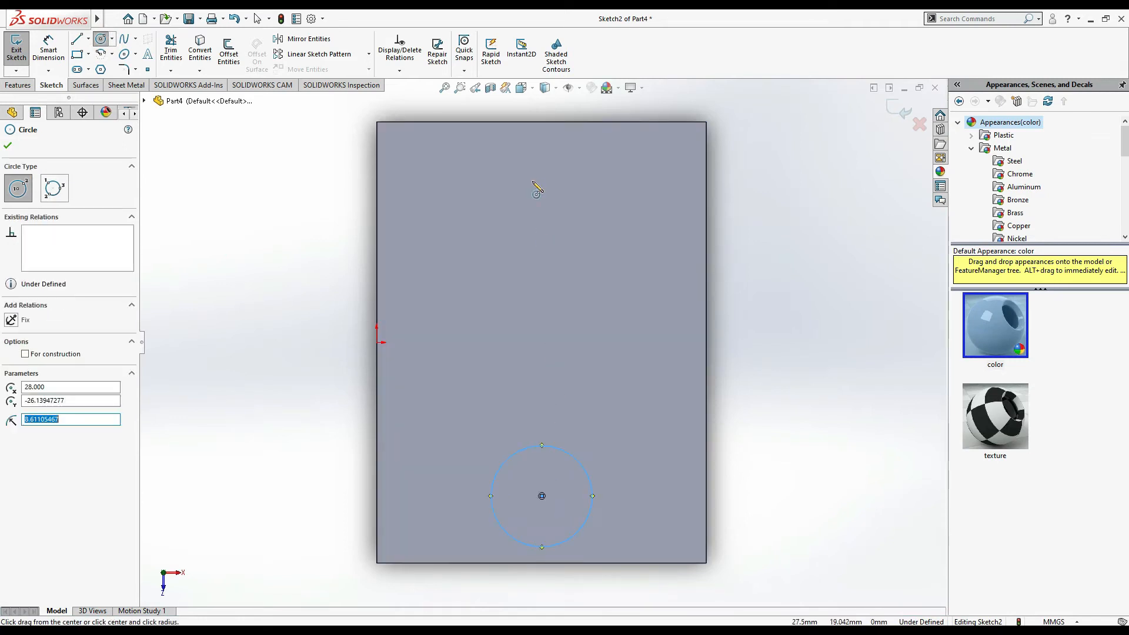
{"action": "left_click", "coordinate": [541, 186]}
{"action": "left_click", "coordinate": [569, 186]}
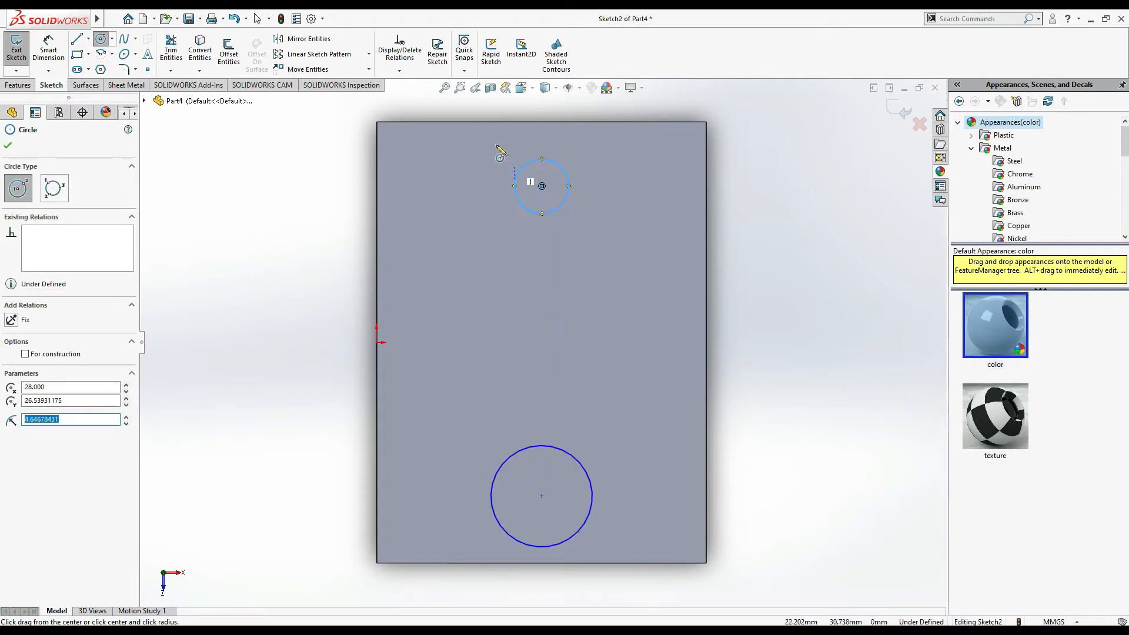
{"action": "key", "text": "Escape"}
{"action": "key", "text": "Escape"}
- Apply an Equal relation to the two hole circles
{"action": "left_click", "coordinate": [551, 445]}
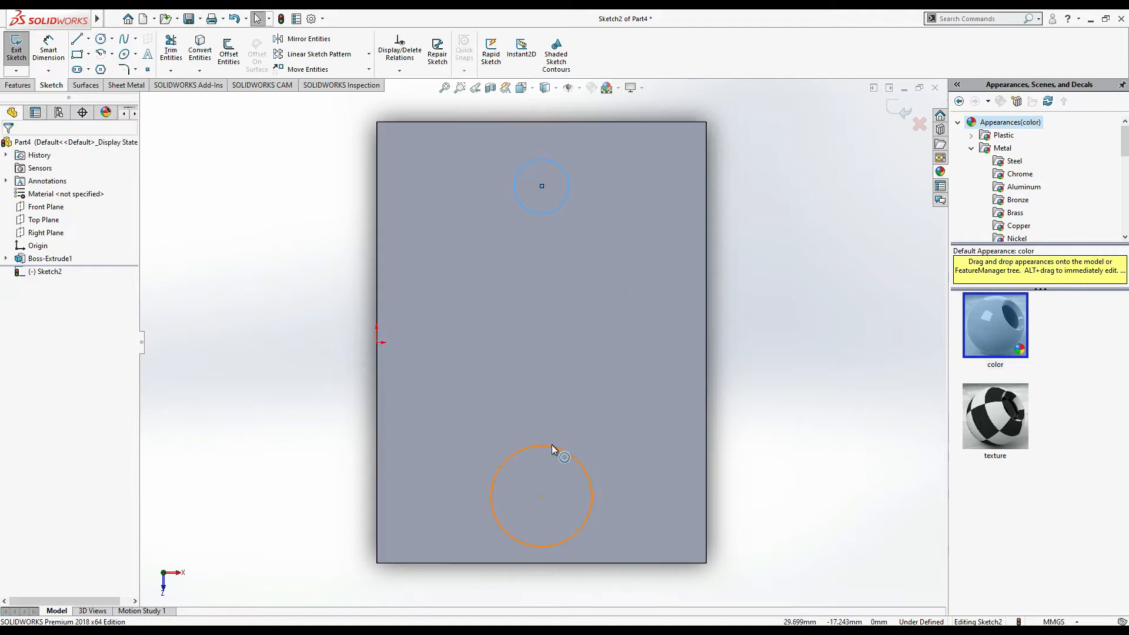
{"action": "key", "text": "ctrl+a"}
{"action": "left_click", "coordinate": [17, 380]}
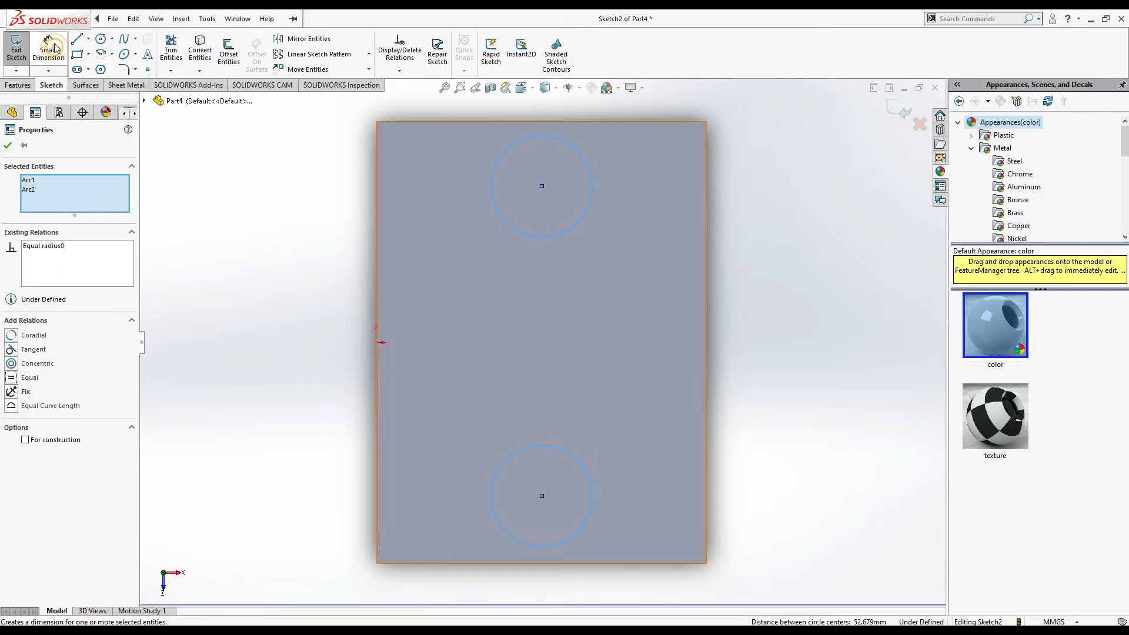
{"action": "key", "text": "Escape"}
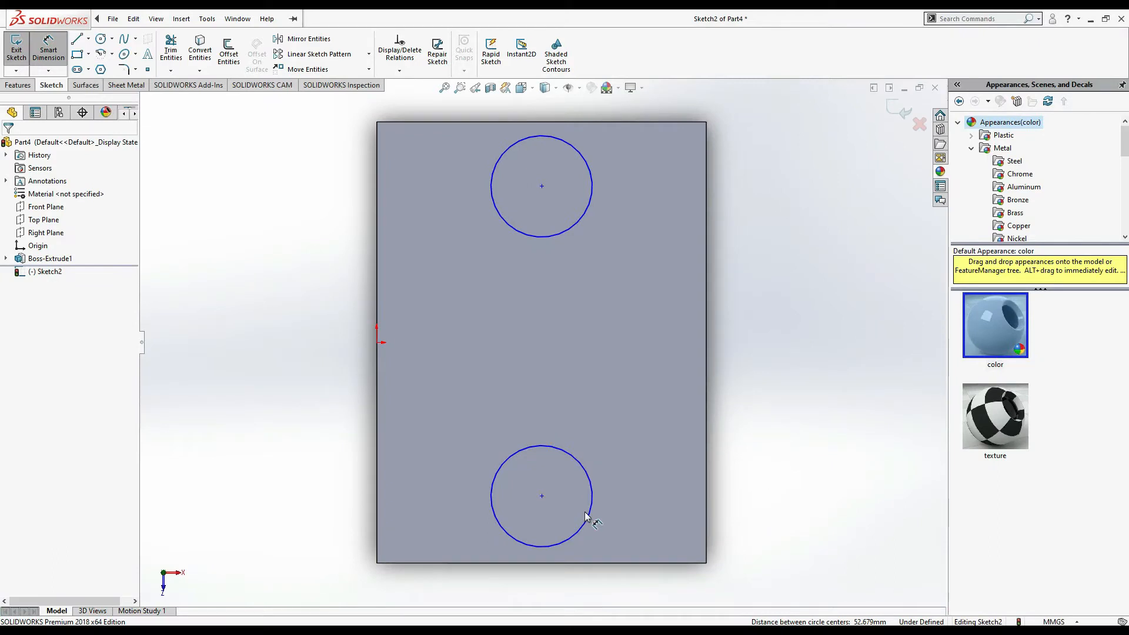
- Dimension the front circle's diameter to 12 mm
{"action": "left_click", "coordinate": [587, 514]}
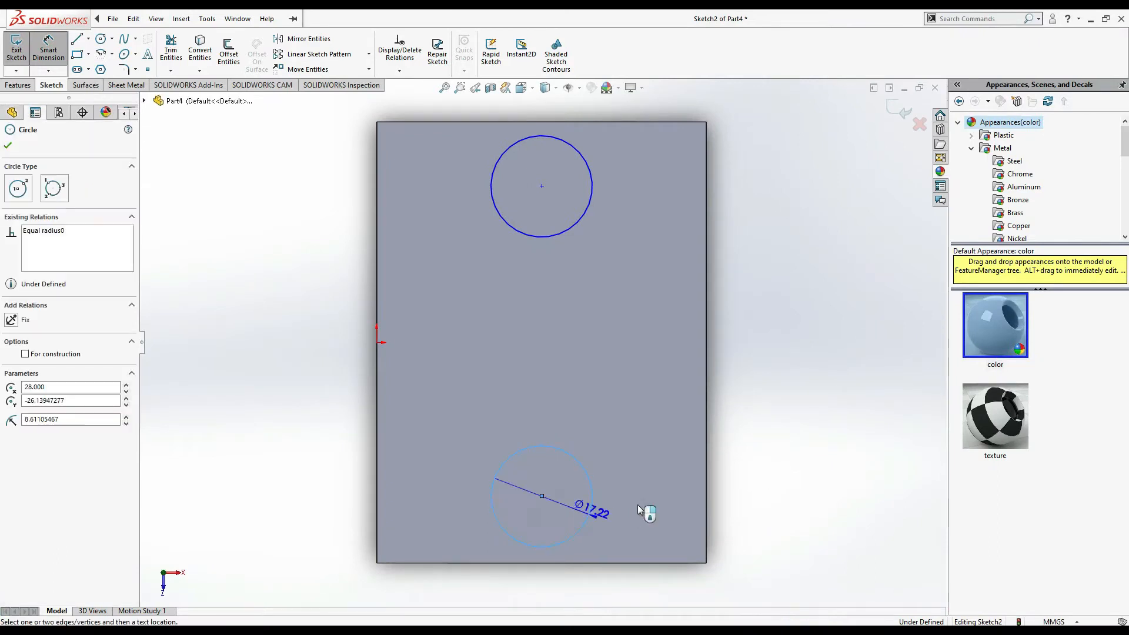
{"action": "left_click", "coordinate": [642, 513]}
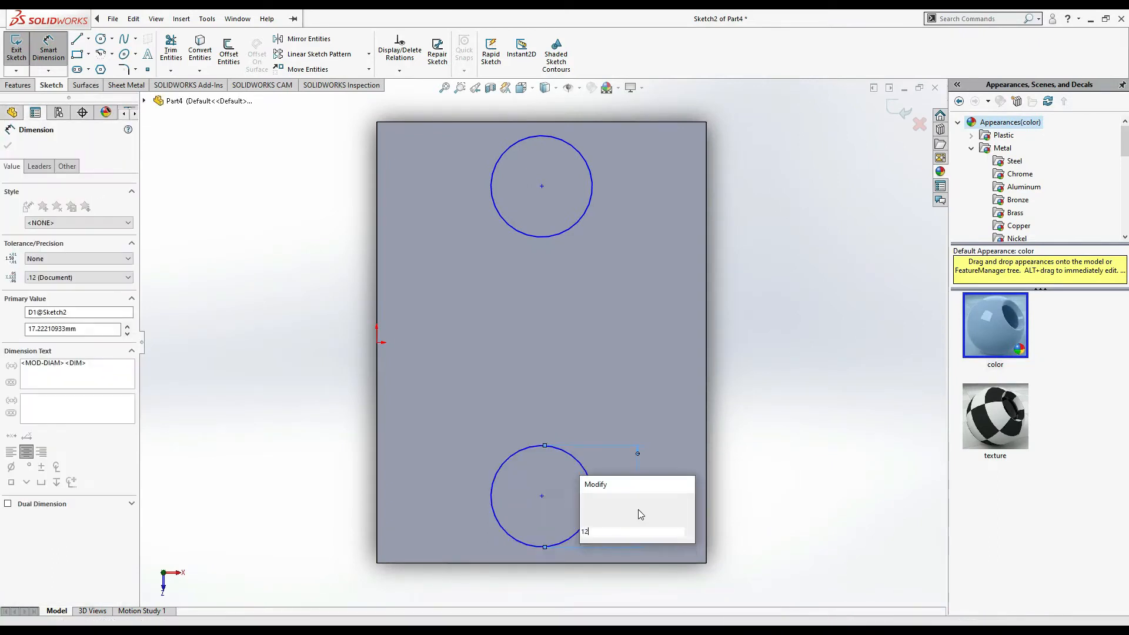
{"action": "type", "text": "12"}
{"action": "key", "text": "Return"}
- Dimension the front circle's centre 15 mm from the face's front edge, following the reference image
{"action": "key", "text": "alt+Tab"}
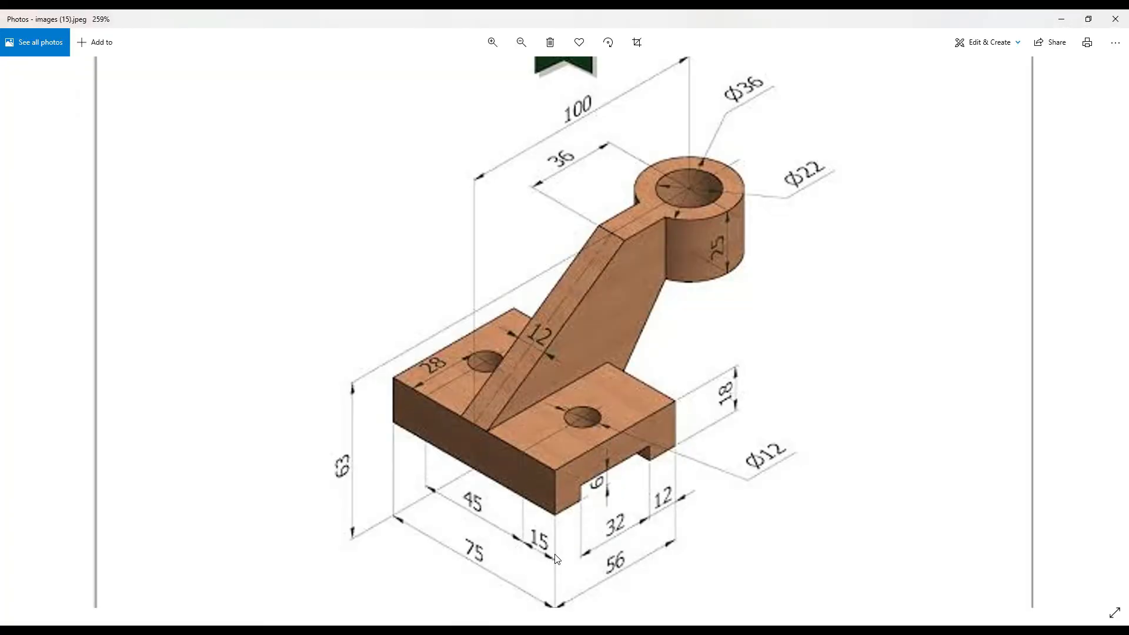
{"action": "key", "text": "alt+Tab"}
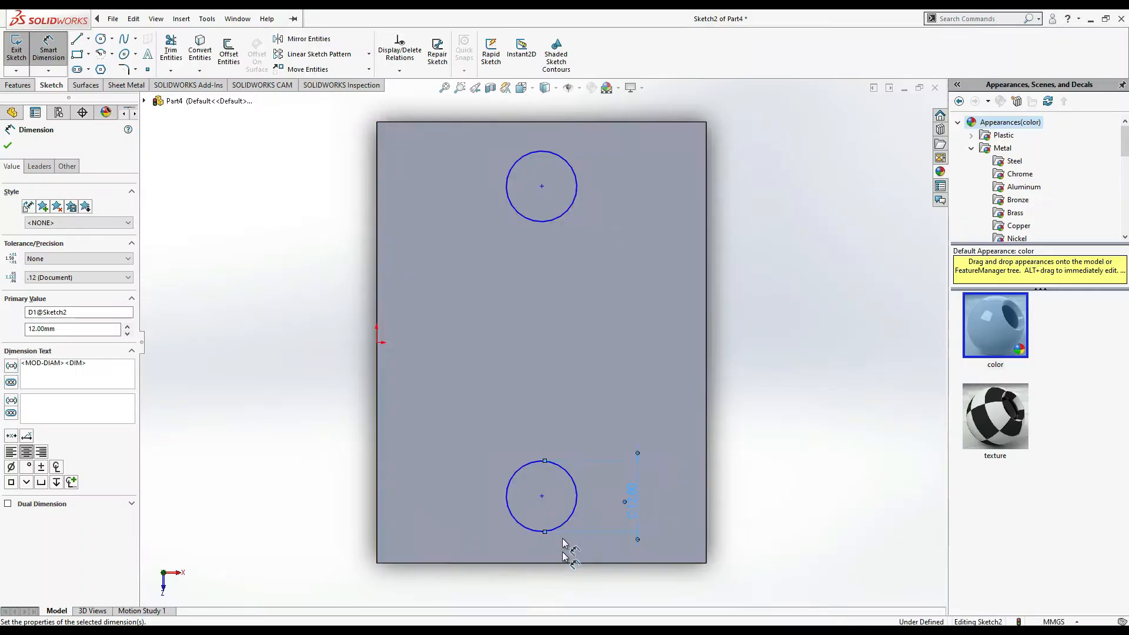
{"action": "left_click", "coordinate": [542, 496]}
{"action": "left_click", "coordinate": [542, 563]}
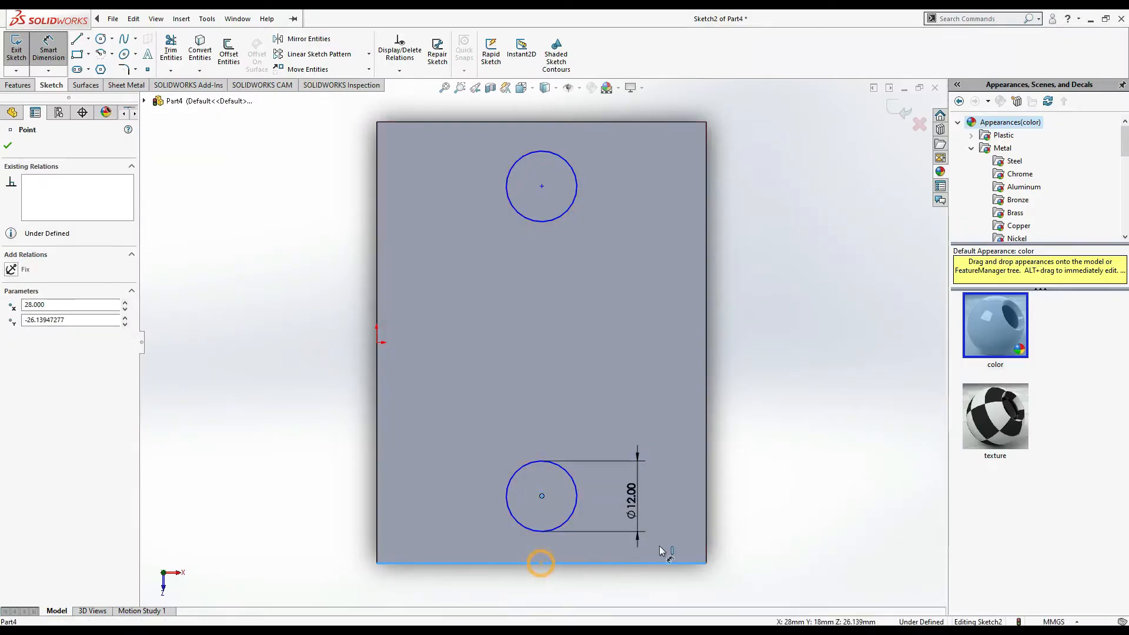
{"action": "left_click", "coordinate": [738, 519]}
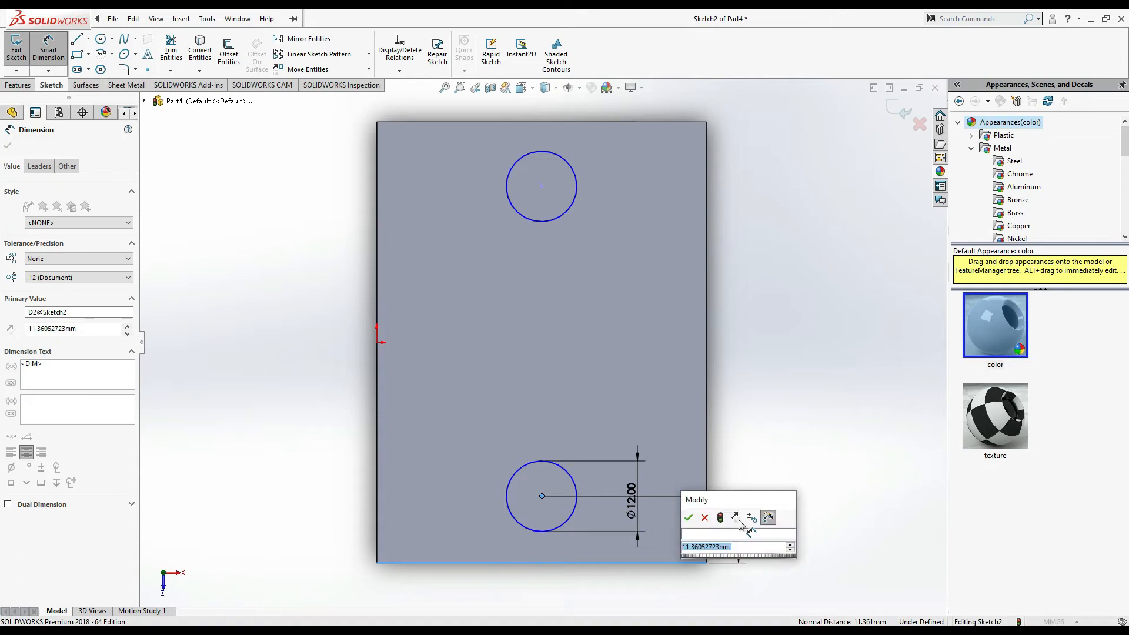
{"action": "type", "text": "15"}
{"action": "key", "text": "Return"}
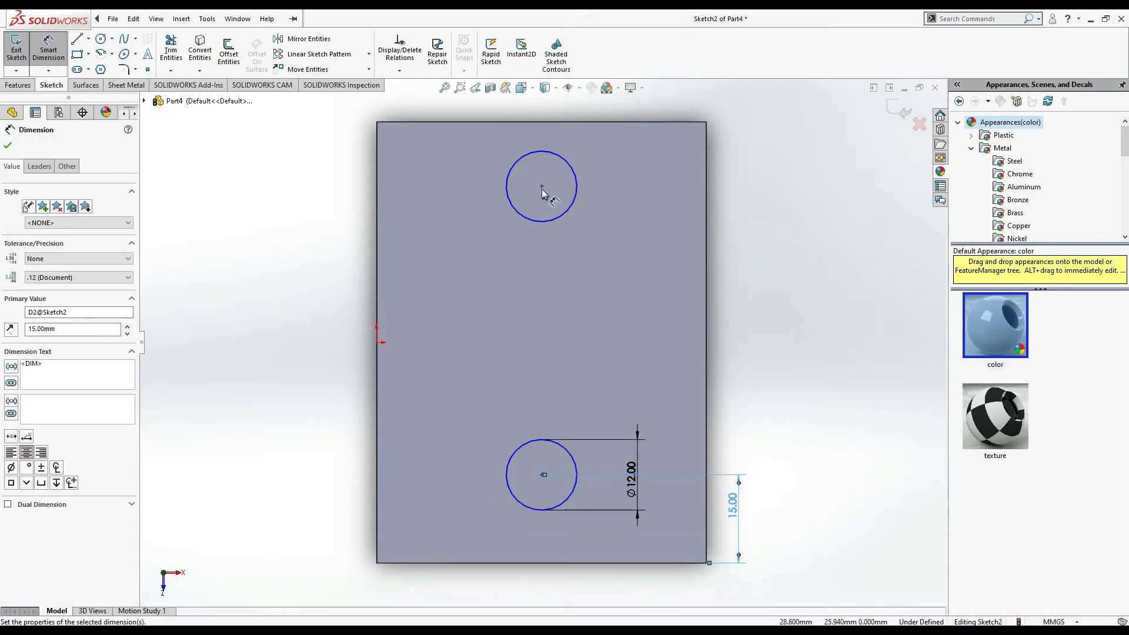
- Dimension the rear circle's centre 15 mm from the face's rear edge and leave the dimension command
{"action": "left_click", "coordinate": [541, 186]}
{"action": "left_click", "coordinate": [553, 123]}
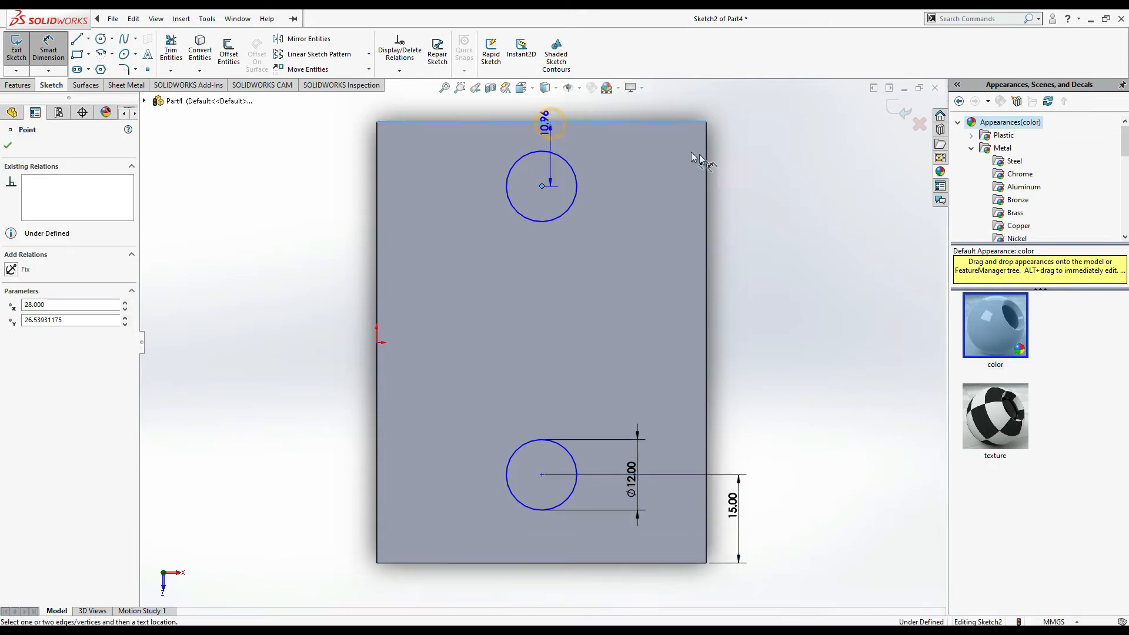
{"action": "left_click", "coordinate": [763, 187]}
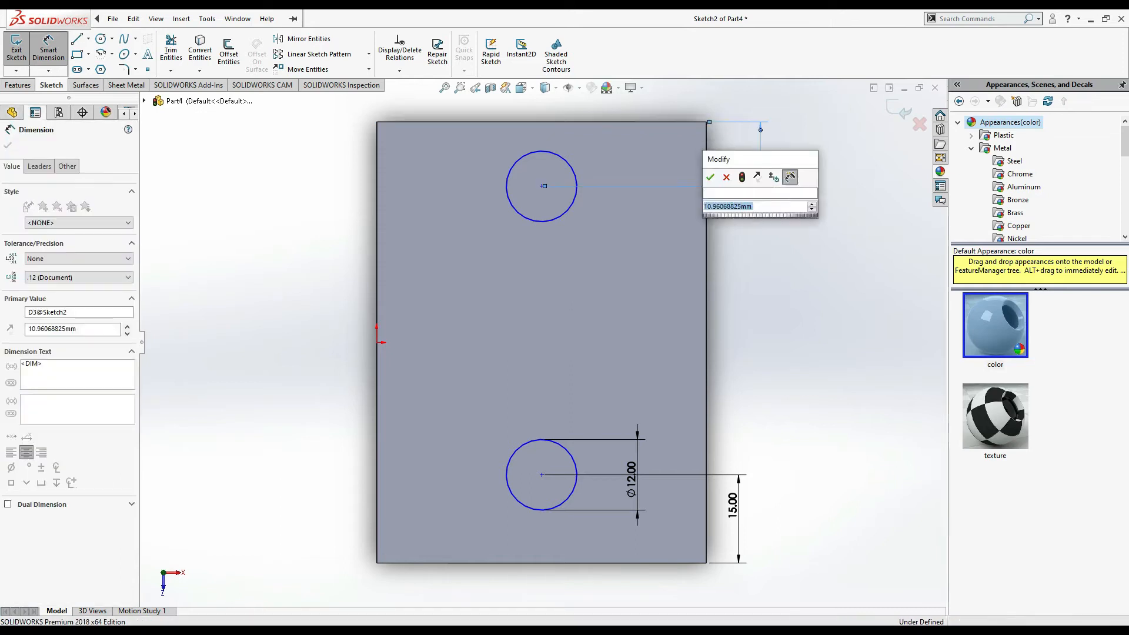
{"action": "type", "text": "15"}
{"action": "key", "text": "Return"}
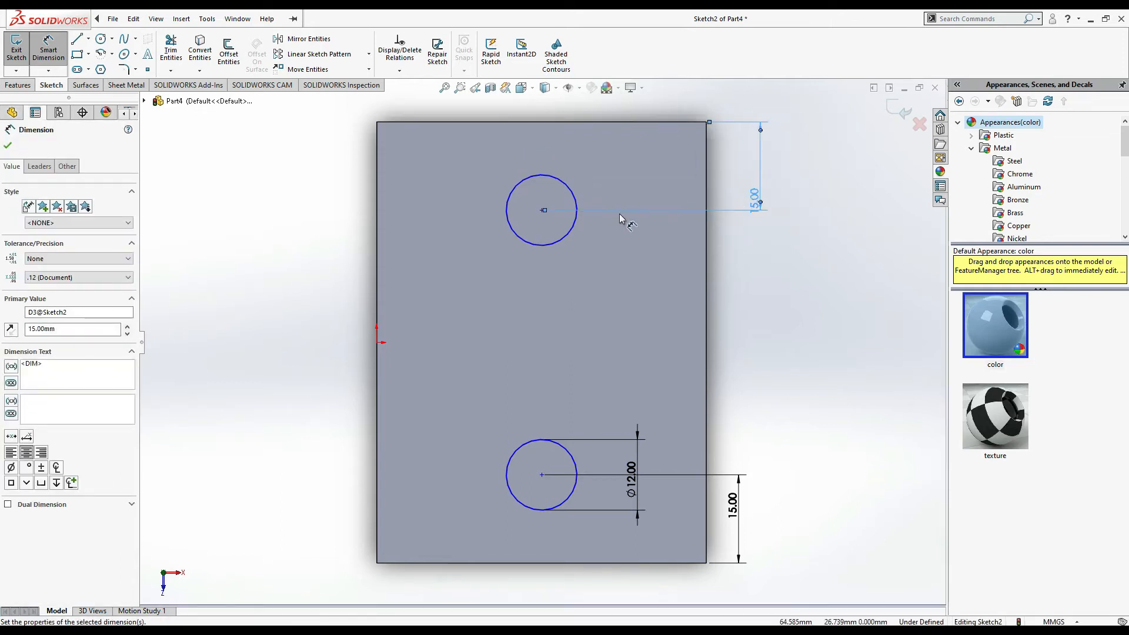
{"action": "left_click", "coordinate": [8, 144]}
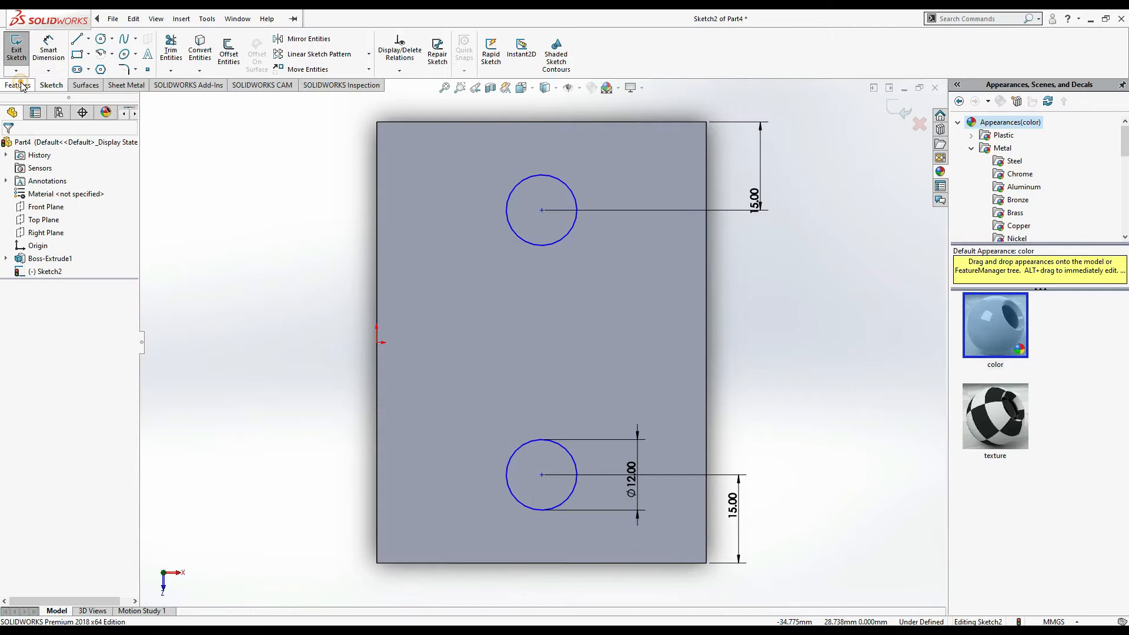
- Cut the two 12 mm hole circles through the base with an Extruded Cut set to Through All
{"action": "left_click", "coordinate": [18, 85]}
{"action": "left_click", "coordinate": [174, 52]}
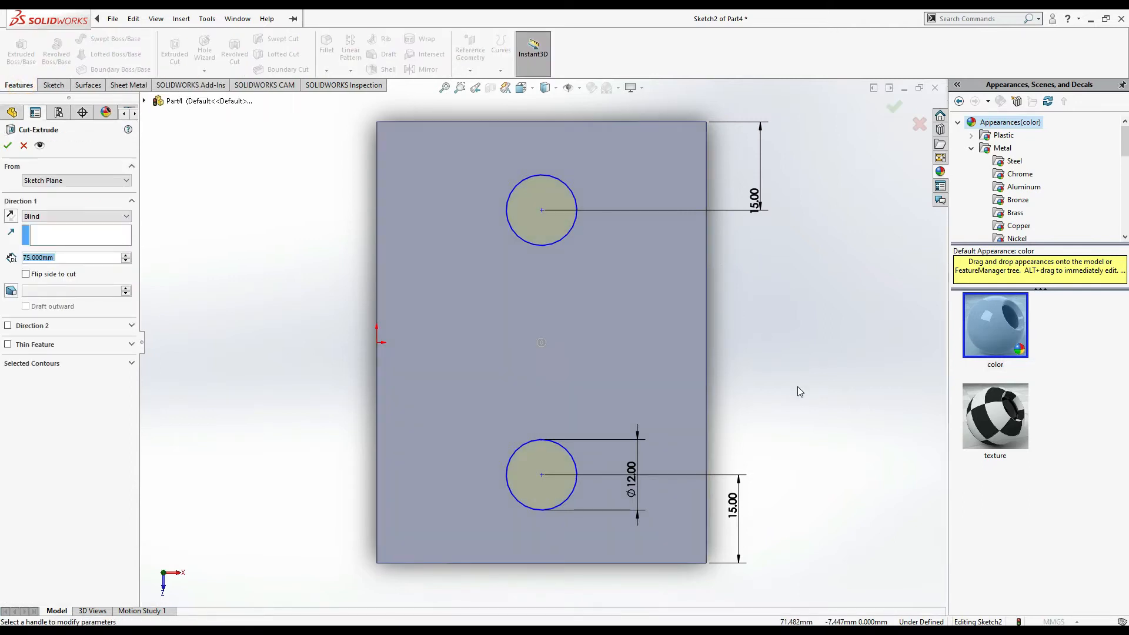
{"action": "left_click", "coordinate": [86, 217]}
{"action": "left_click", "coordinate": [85, 217]}
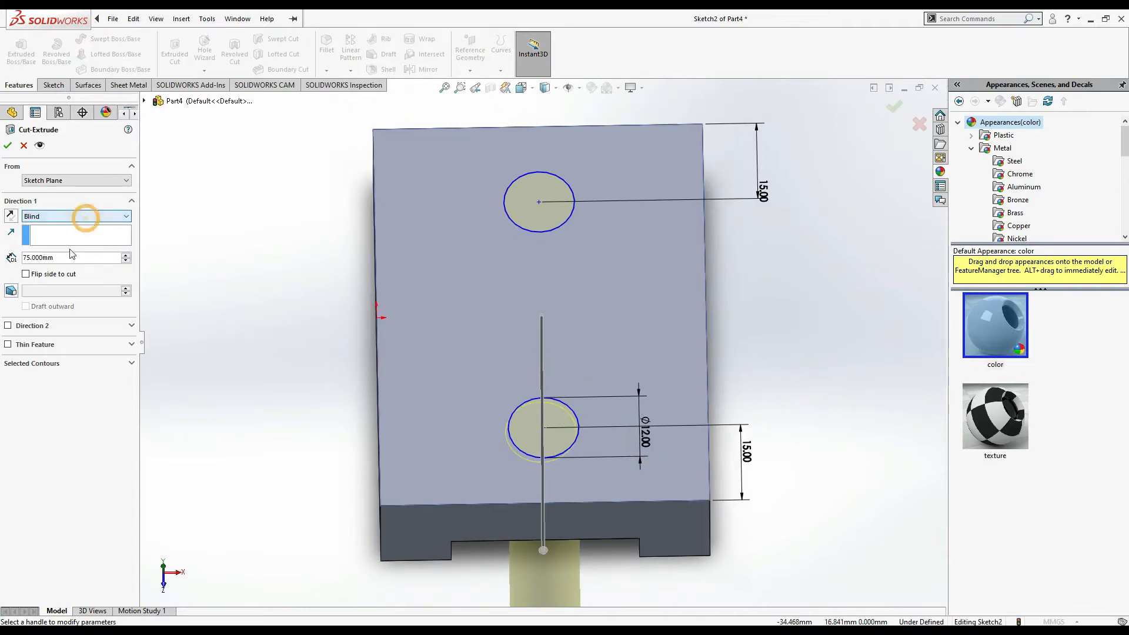
{"action": "left_click", "coordinate": [104, 218]}
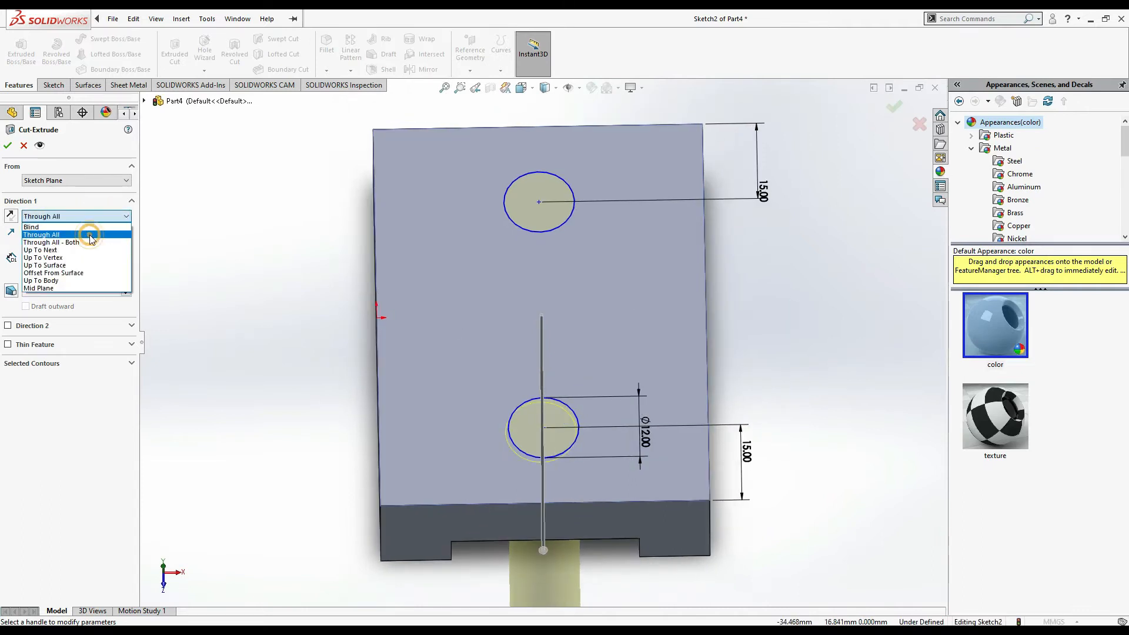
{"action": "left_click", "coordinate": [90, 237]}
{"action": "left_click", "coordinate": [7, 146]}
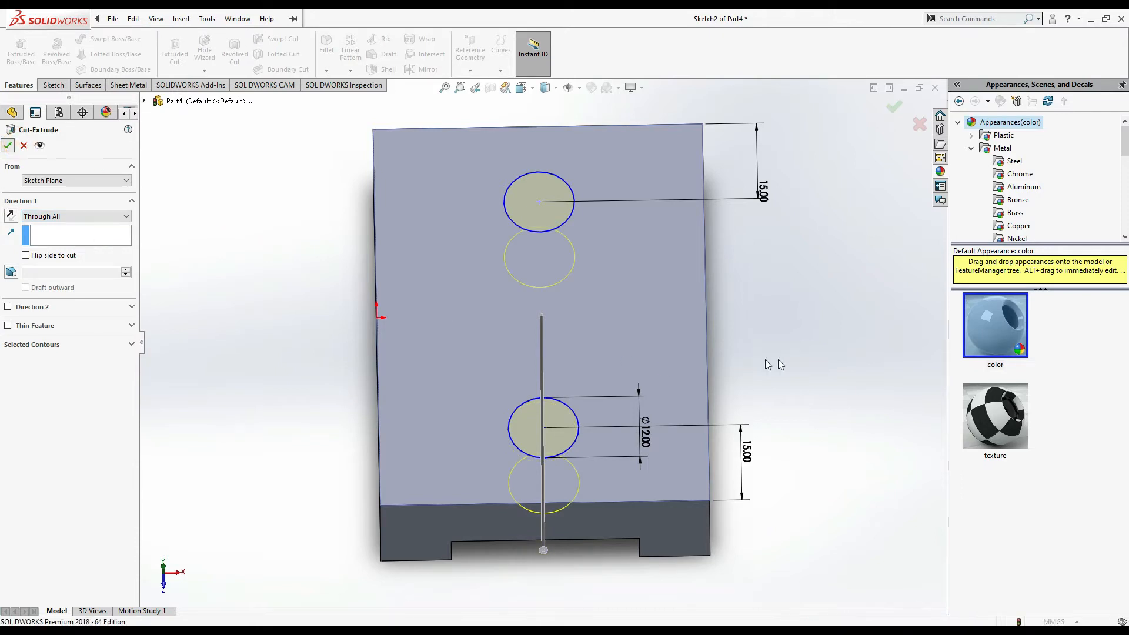
{"action": "middle_click_drag", "start_coordinate": [888, 345], "coordinate": [906, 304]}
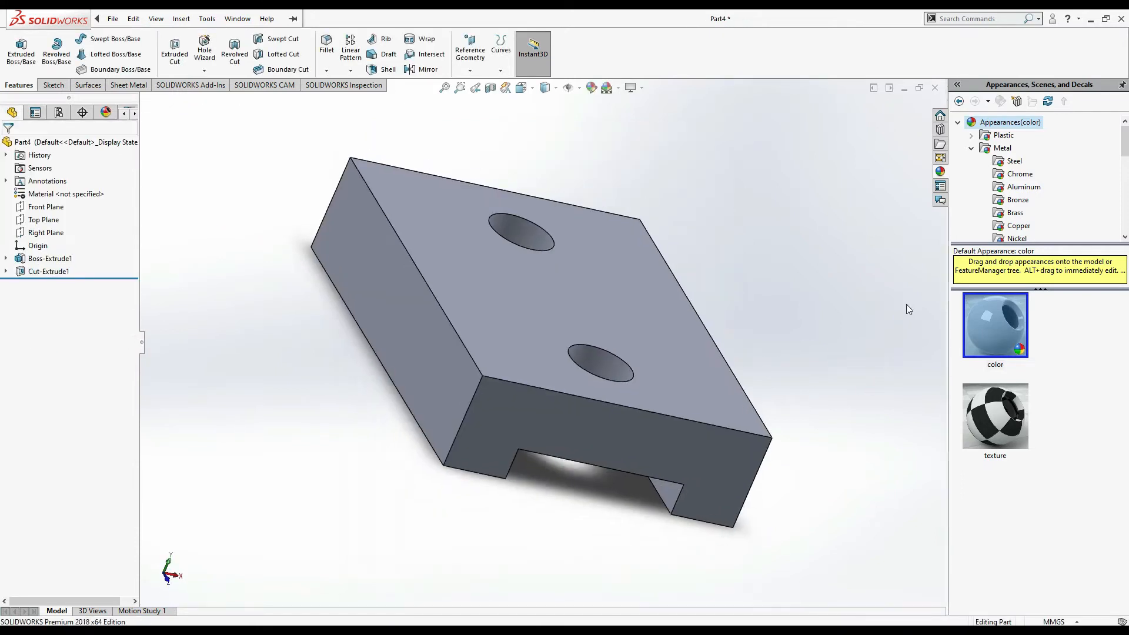
- Study the arm and cylindrical boss dimensions in the reference image and compare them with the base in isometric view
{"action": "key", "text": "alt+Tab"}
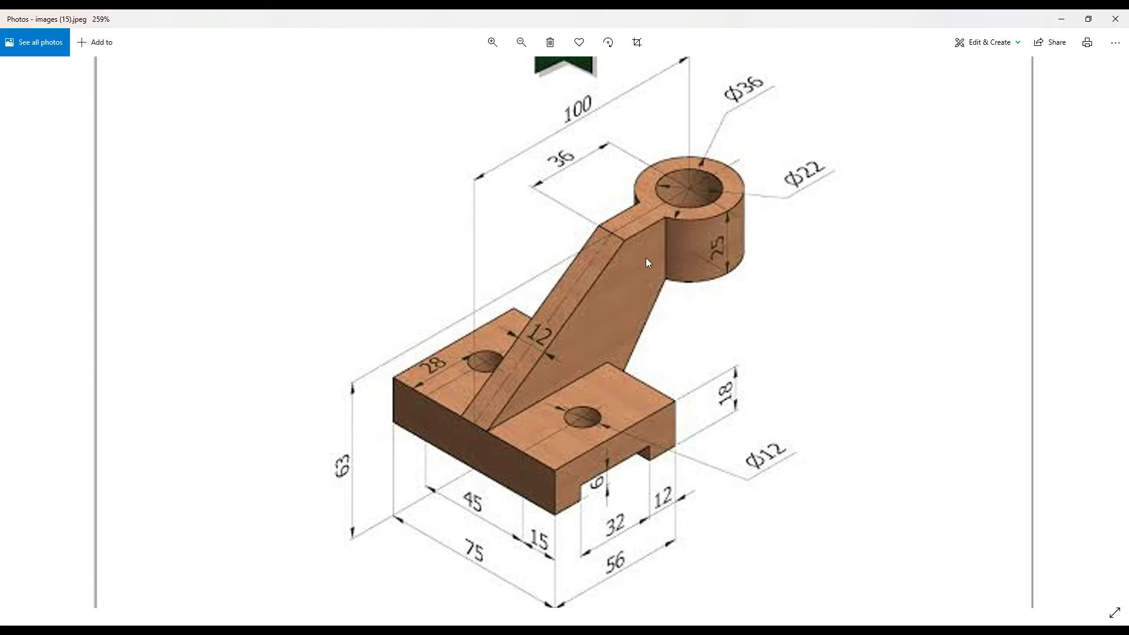
{"action": "key", "text": "alt+Tab"}
{"action": "key", "text": "alt+Tab"}
{"action": "key", "text": "alt+Tab"}
{"action": "middle_click_drag", "start_coordinate": [806, 224], "coordinate": [756, 227]}
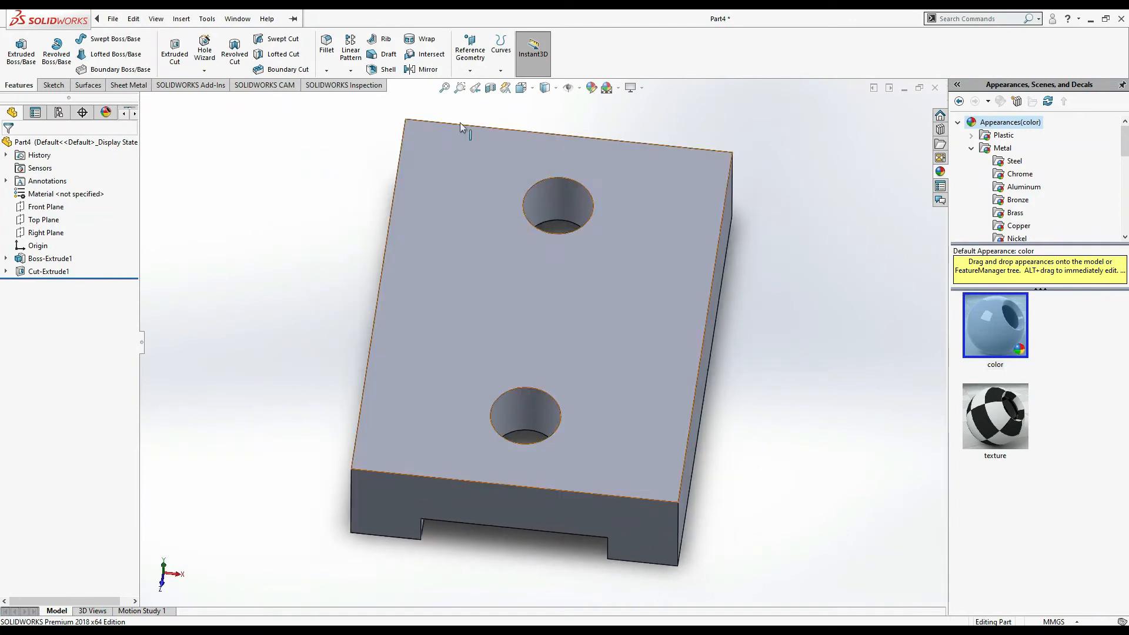
{"action": "left_click", "coordinate": [520, 88]}
{"action": "left_click", "coordinate": [496, 433]}
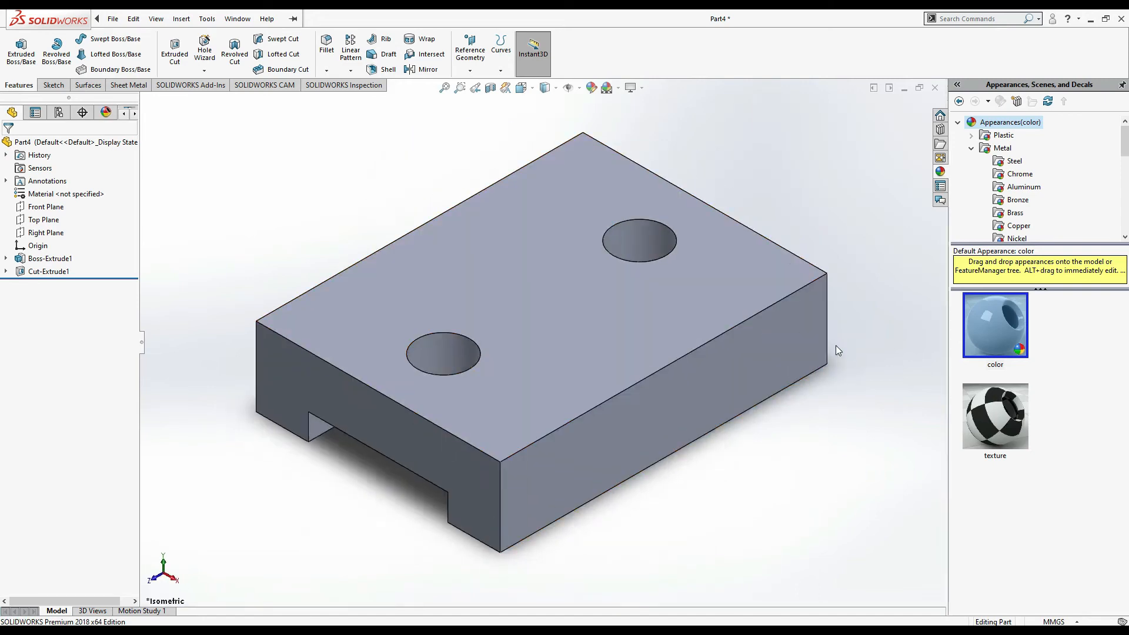
{"action": "scroll", "coordinate": [834, 344], "scroll_direction": "up", "scroll_amount": 3}
{"action": "key", "text": "alt+Tab"}
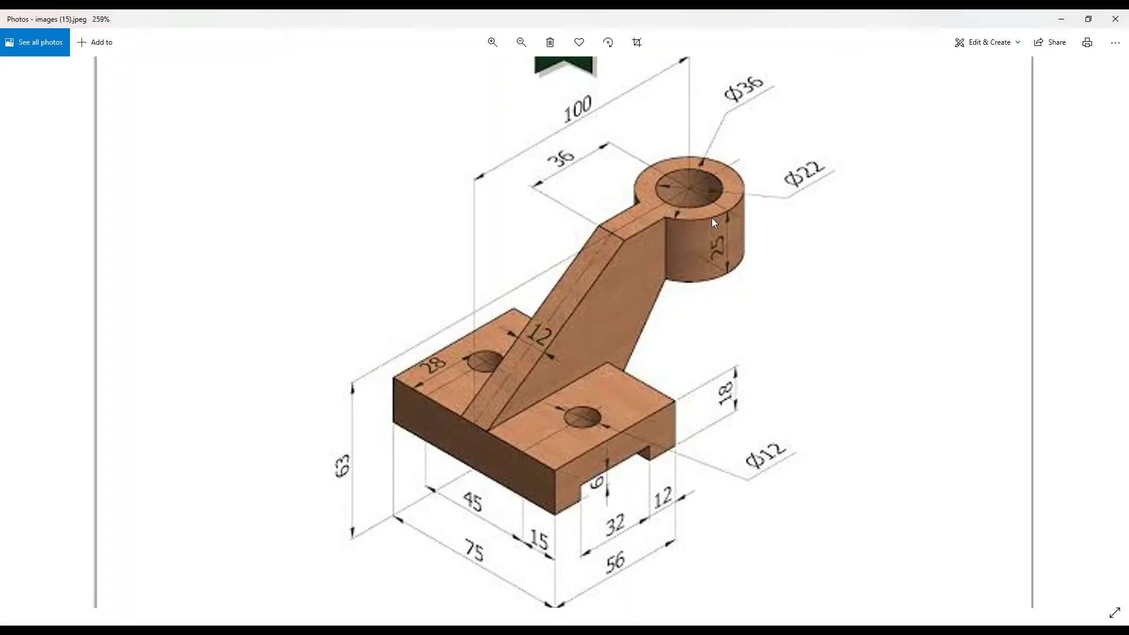
{"action": "key", "text": "alt+Tab"}
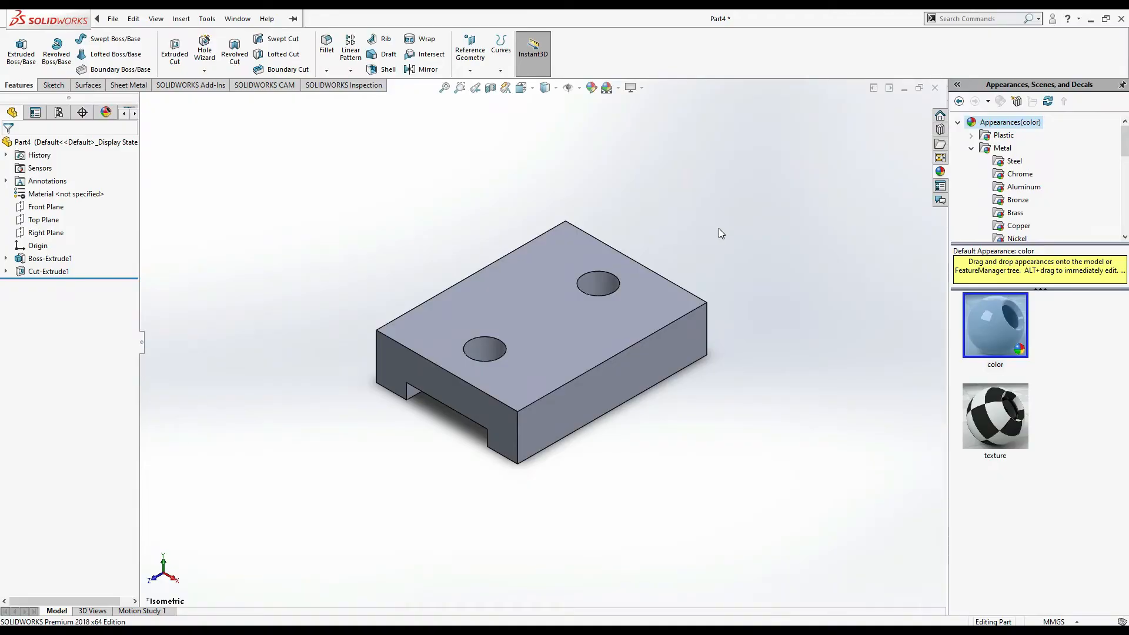
{"action": "key", "text": "alt+Tab"}
{"action": "left_click", "coordinate": [55, 224]}
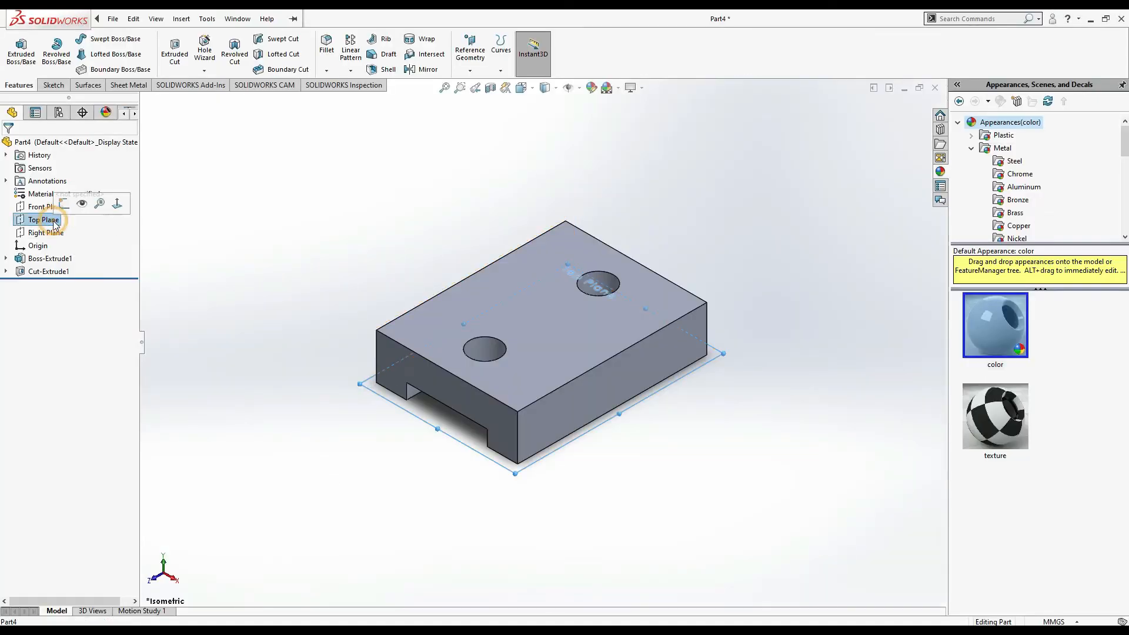
{"action": "left_click", "coordinate": [472, 66]}
{"action": "left_click", "coordinate": [472, 89]}
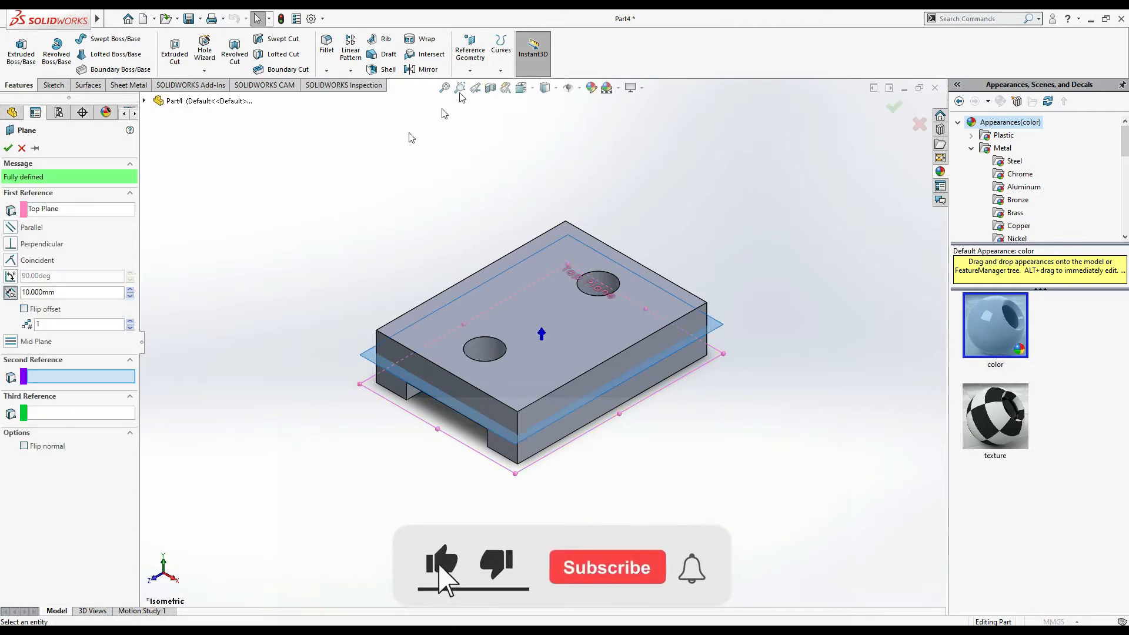
{"action": "key", "text": "Escape"}
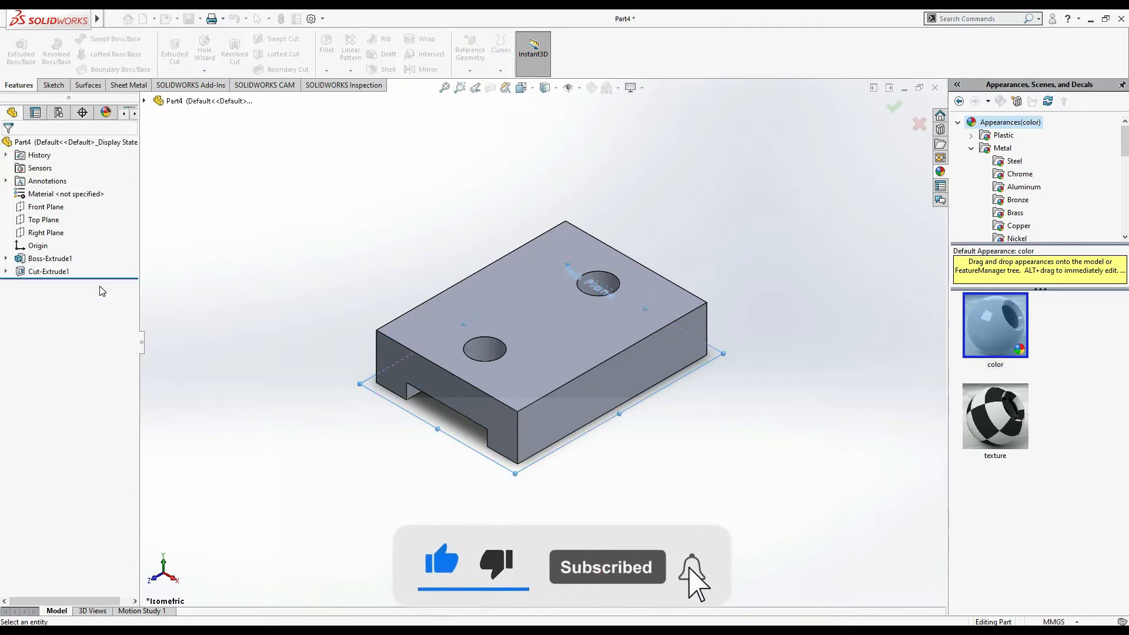
- Create a reference plane offset 63 mm above the Top Plane, following the overall height in the reference image
{"action": "key", "text": "alt+Tab"}
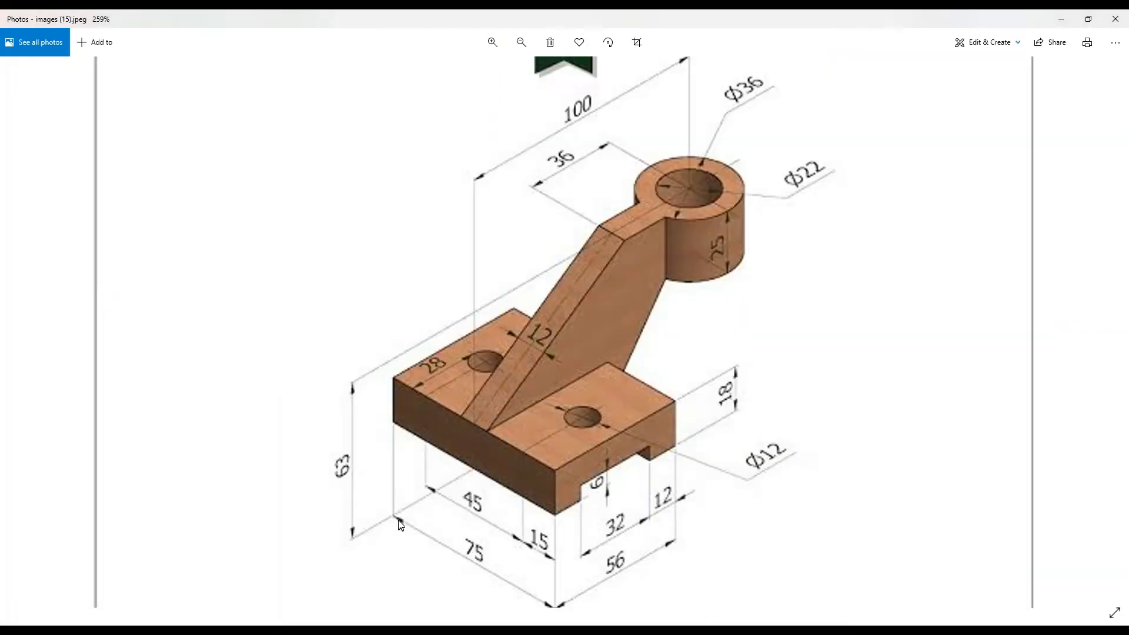
{"action": "key", "text": "alt+Tab"}
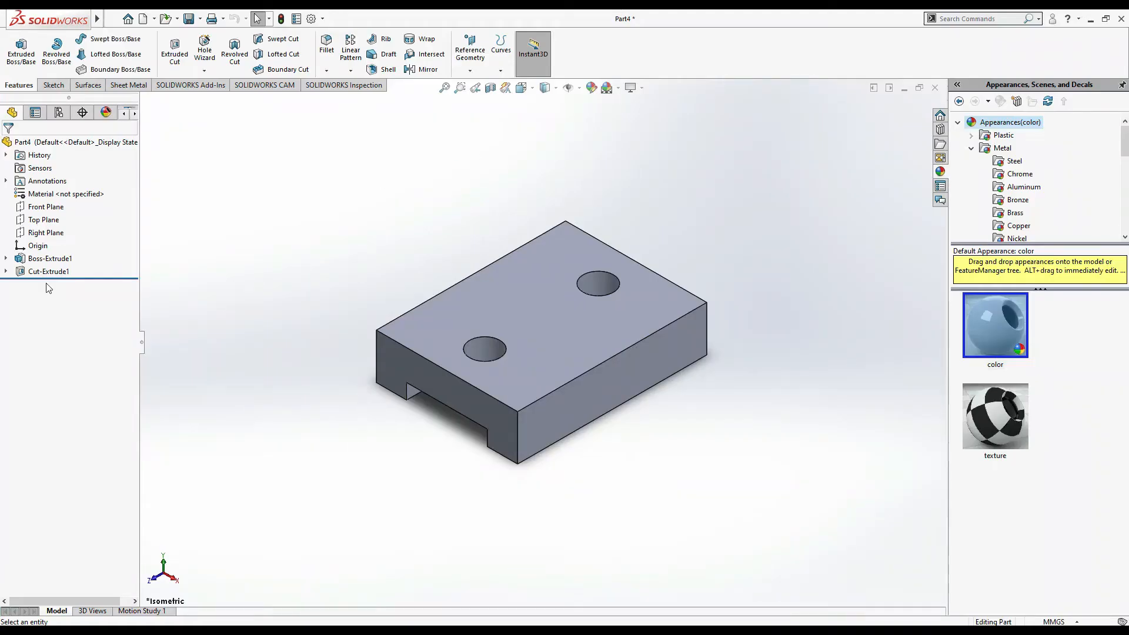
{"action": "left_click", "coordinate": [44, 219]}
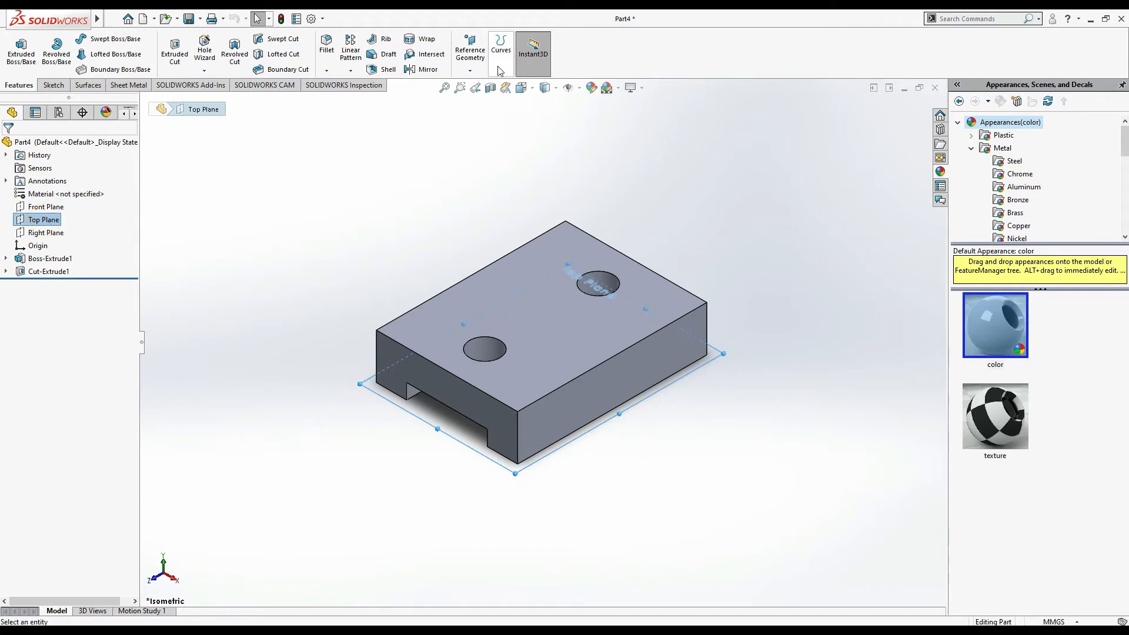
{"action": "left_click", "coordinate": [475, 62]}
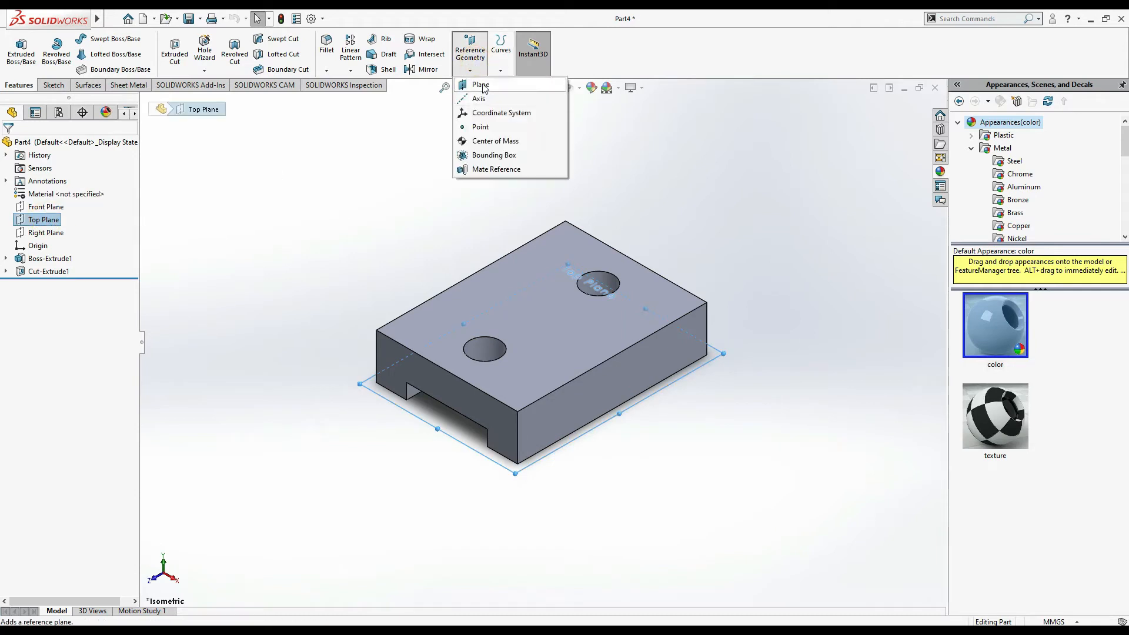
{"action": "left_click", "coordinate": [477, 85]}
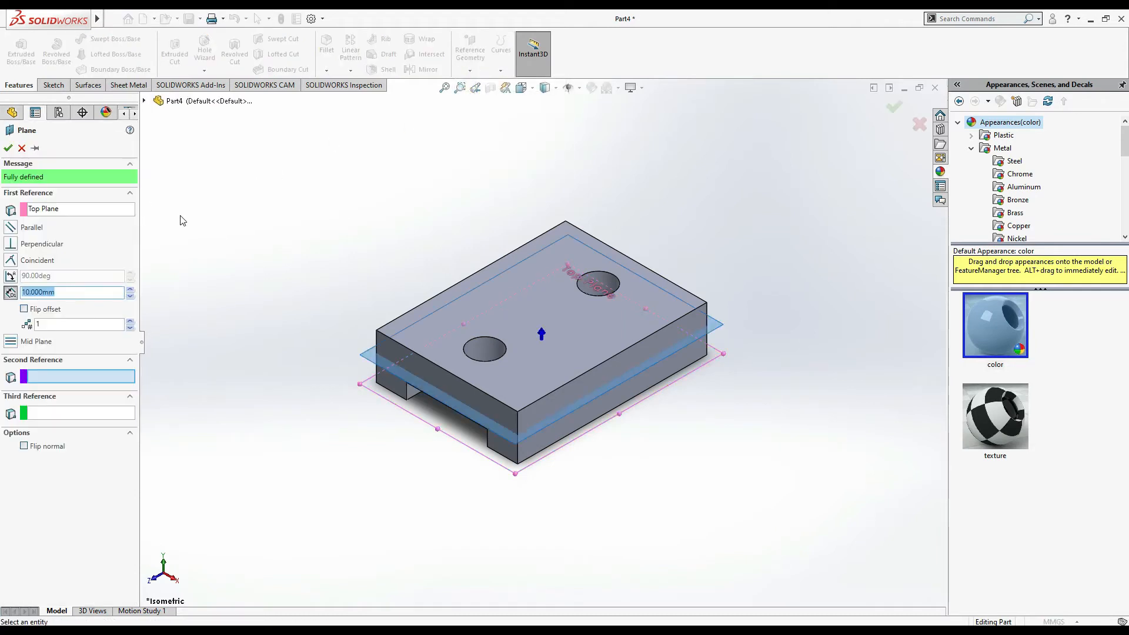
{"action": "type", "text": "63"}
{"action": "key", "text": "Return"}
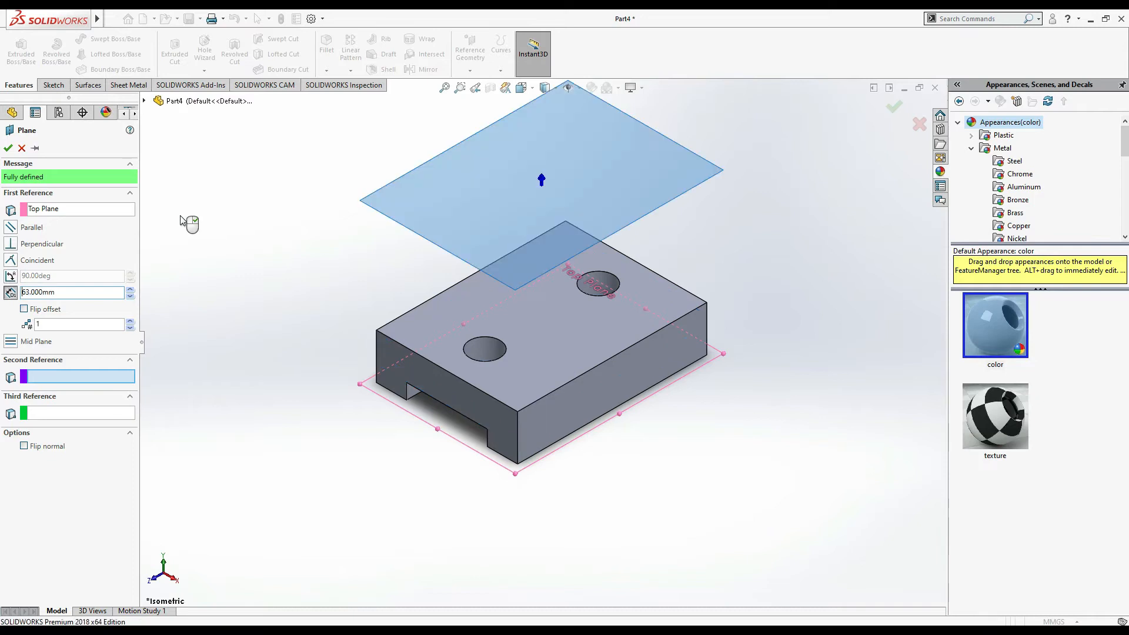
{"action": "left_click", "coordinate": [13, 151]}
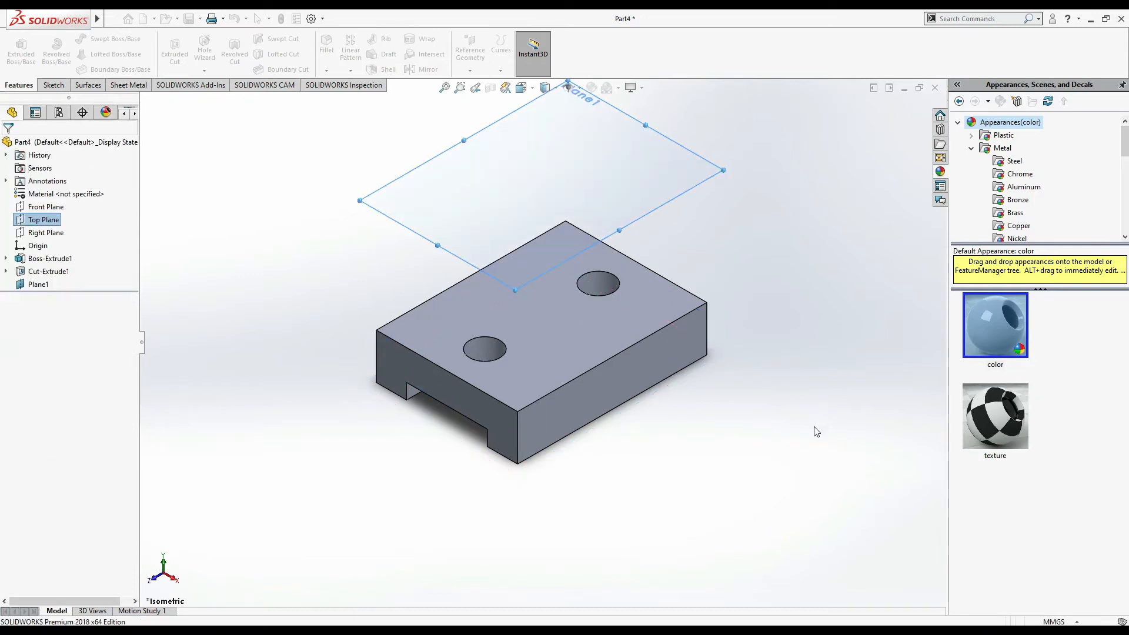
{"action": "mouse_move", "coordinate": [851, 414]}
{"action": "middle_mouse_down"}
{"action": "mouse_move", "coordinate": [862, 404]}
{"action": "mouse_move", "coordinate": [868, 413]}
{"action": "middle_mouse_up"}
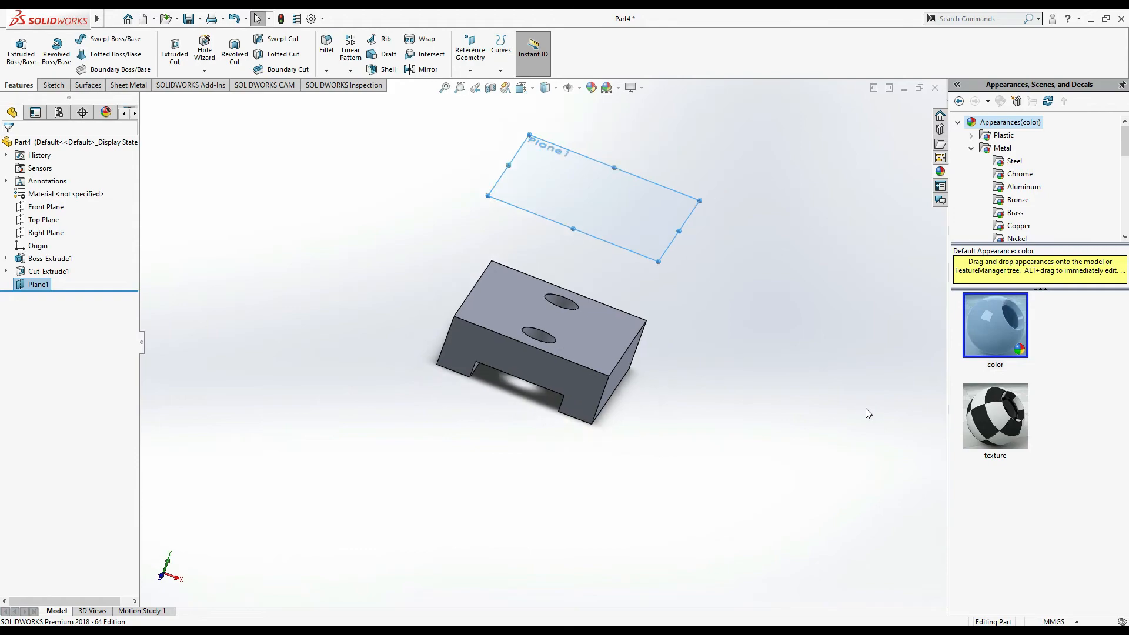
- Start a new sketch on the offset plane above the base, viewed normal to the plane
{"action": "key", "text": "alt+Tab"}
{"action": "key", "text": "alt+Tab"}
{"action": "middle_click_drag", "start_coordinate": [726, 396], "coordinate": [621, 318]}
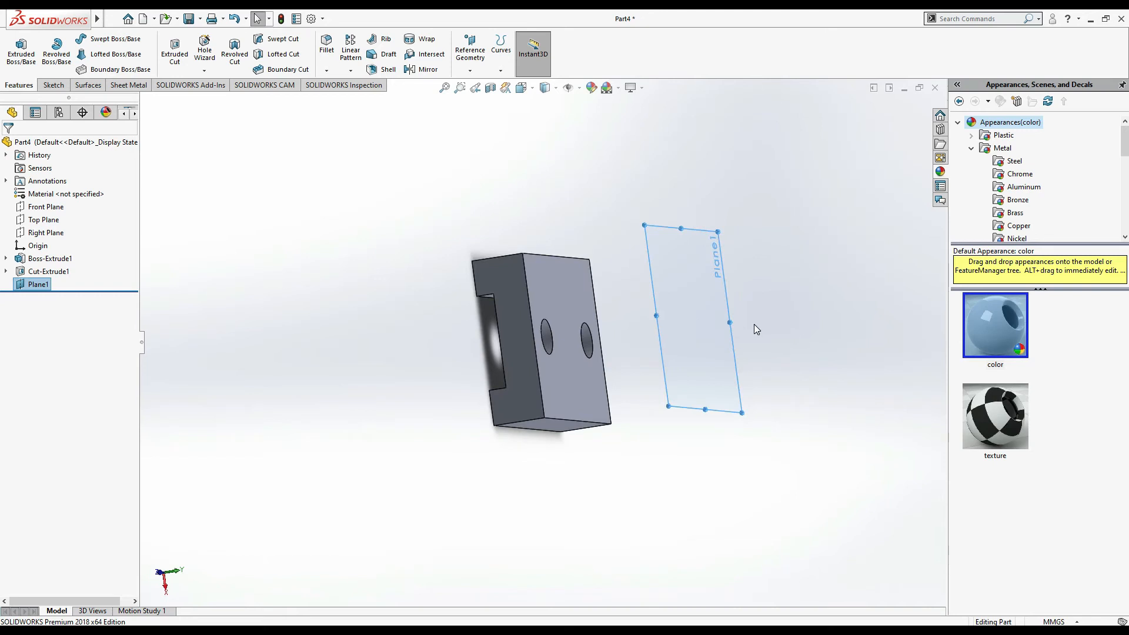
{"action": "key", "text": "ctrl+8"}
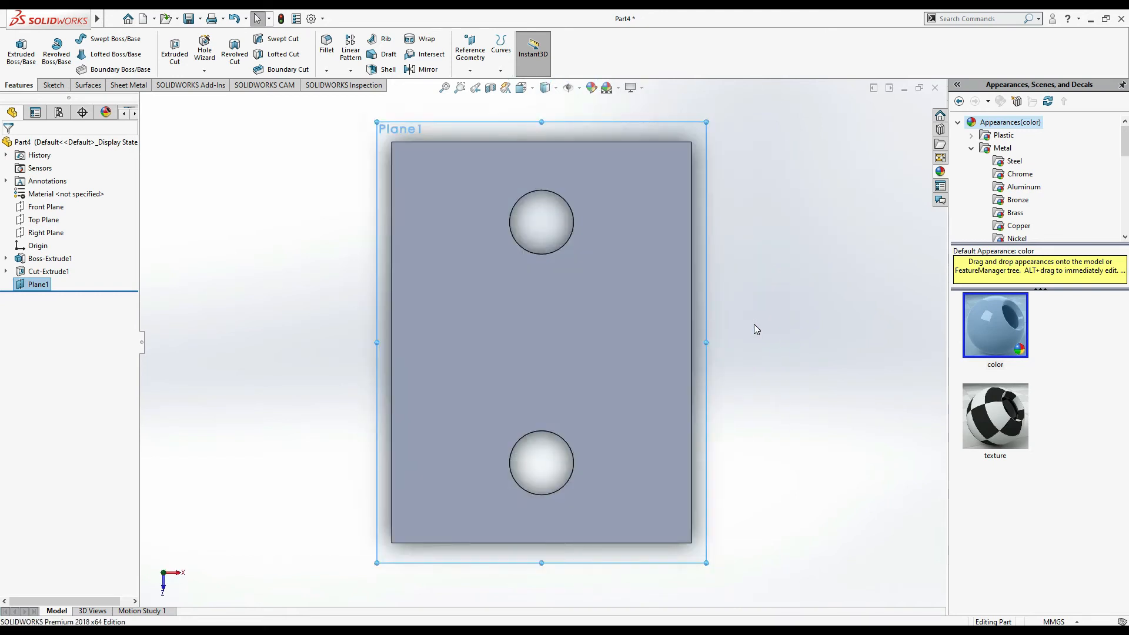
{"action": "key", "text": "alt+Tab"}
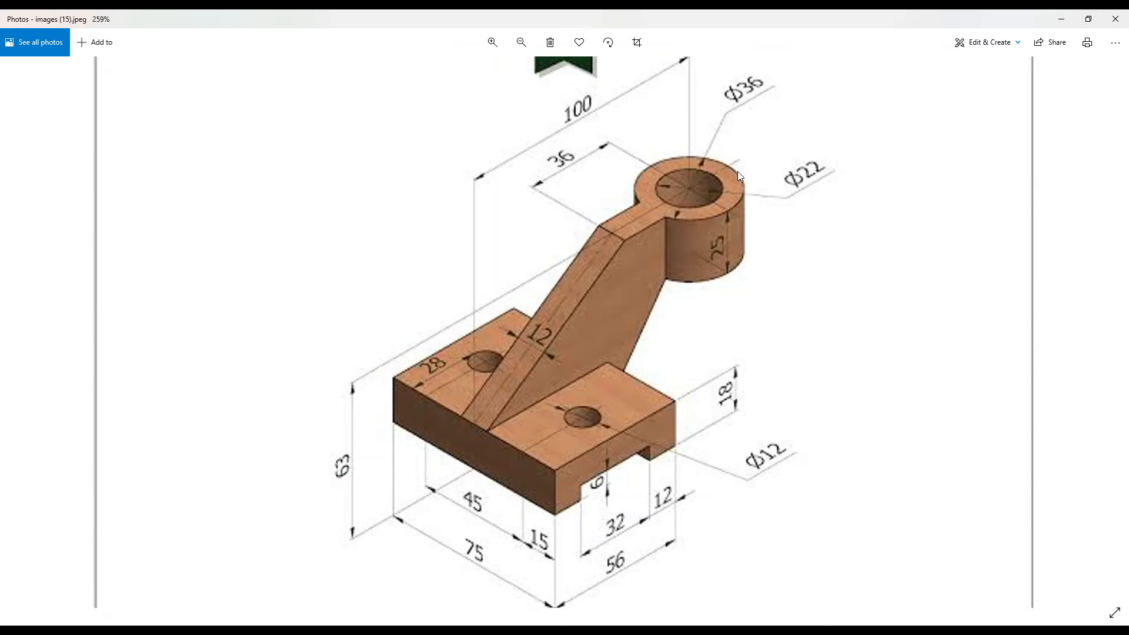
{"action": "key", "text": "alt+Tab"}
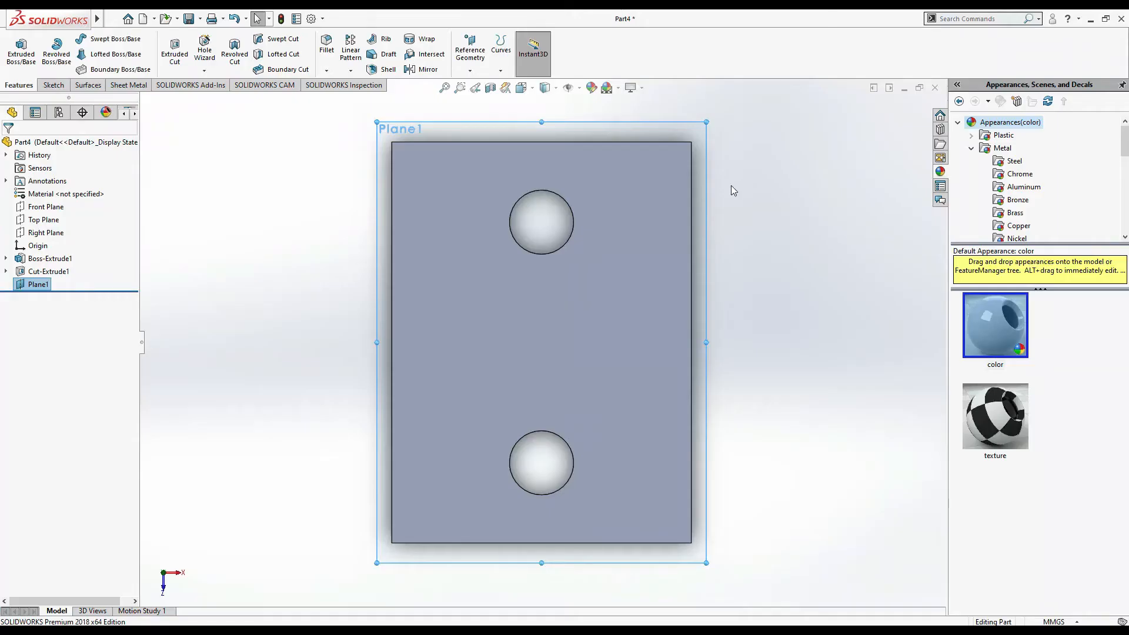
{"action": "left_click", "coordinate": [54, 85]}
{"action": "left_click", "coordinate": [17, 47]}
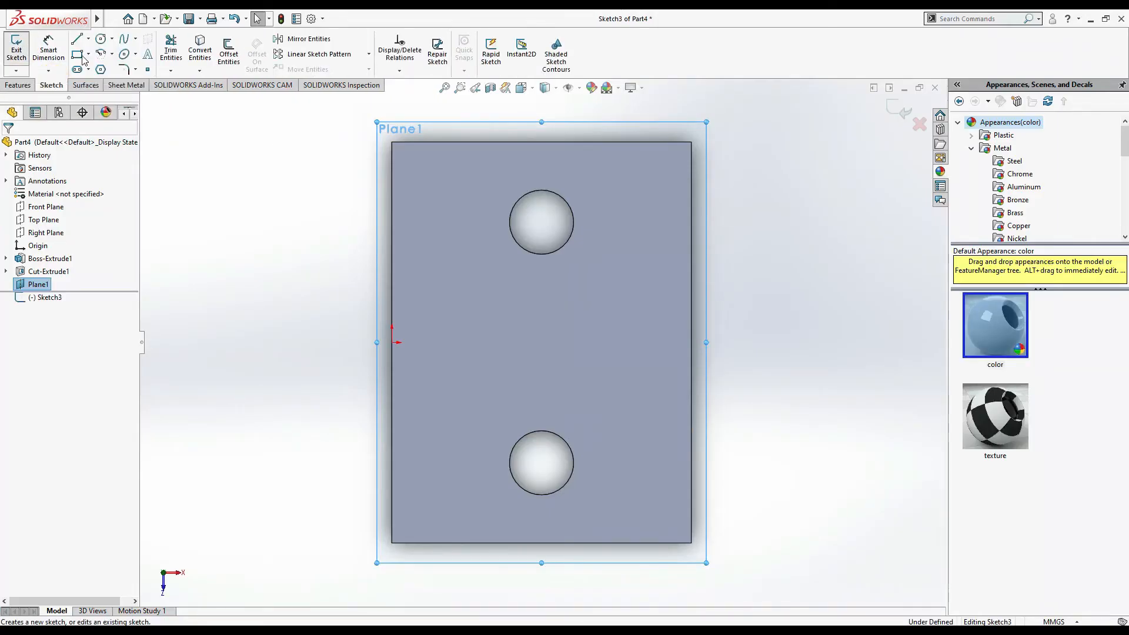
- Sketch two concentric circles about 21 mm and 13 mm in diameter beyond the base, level with the origin and about 86 mm from it
{"action": "left_click", "coordinate": [112, 39]}
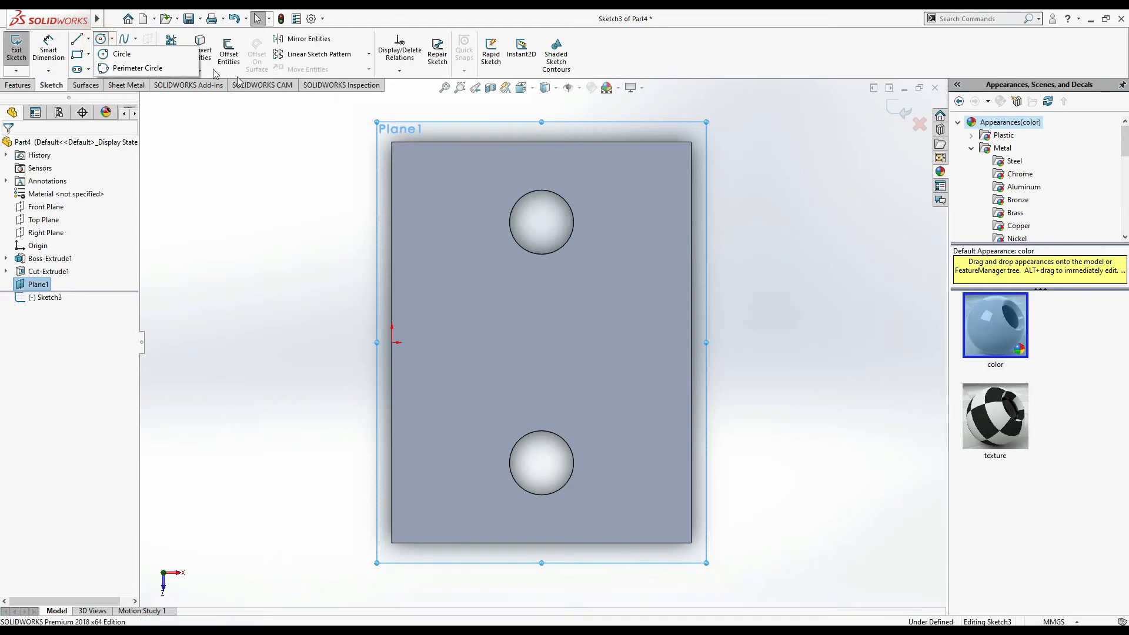
{"action": "left_click", "coordinate": [100, 39]}
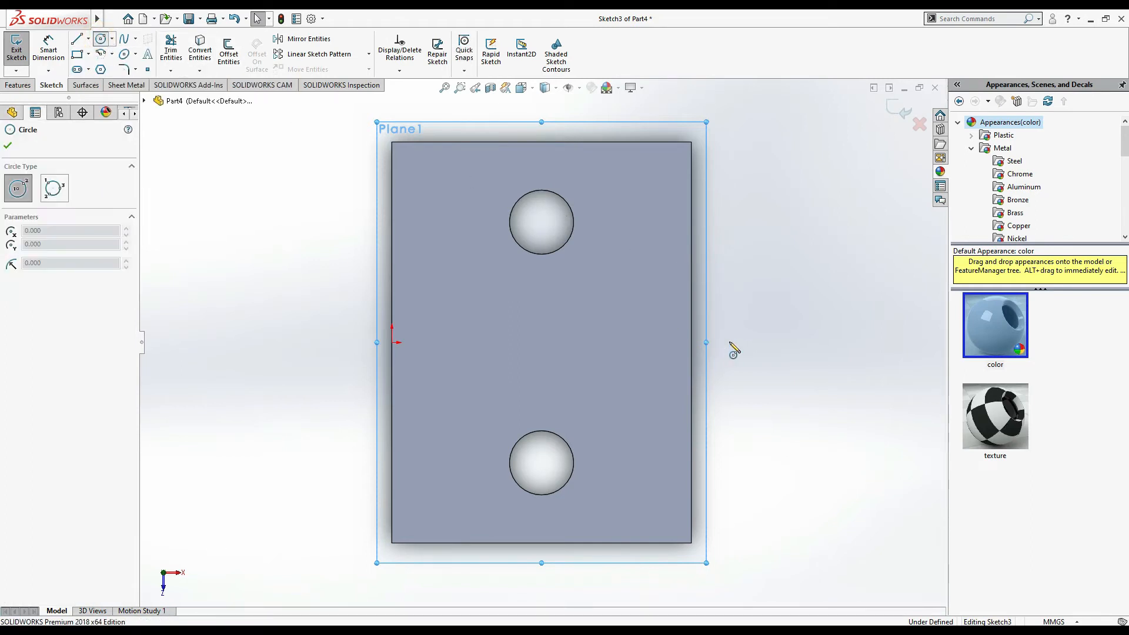
{"action": "key", "text": "alt+Tab"}
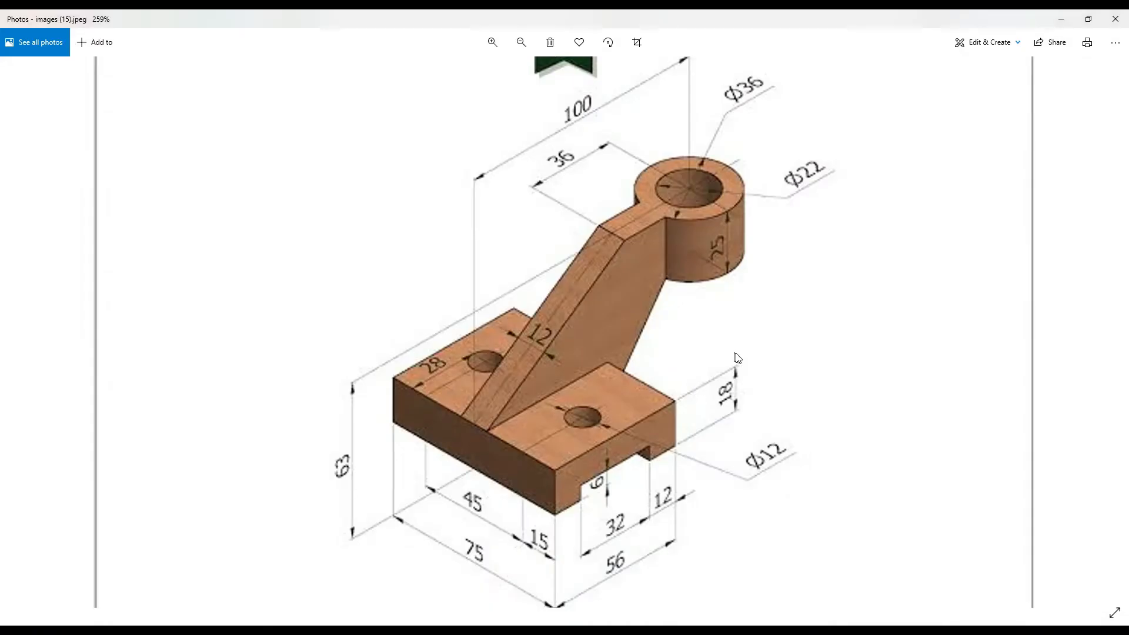
{"action": "key", "text": "alt+Tab"}
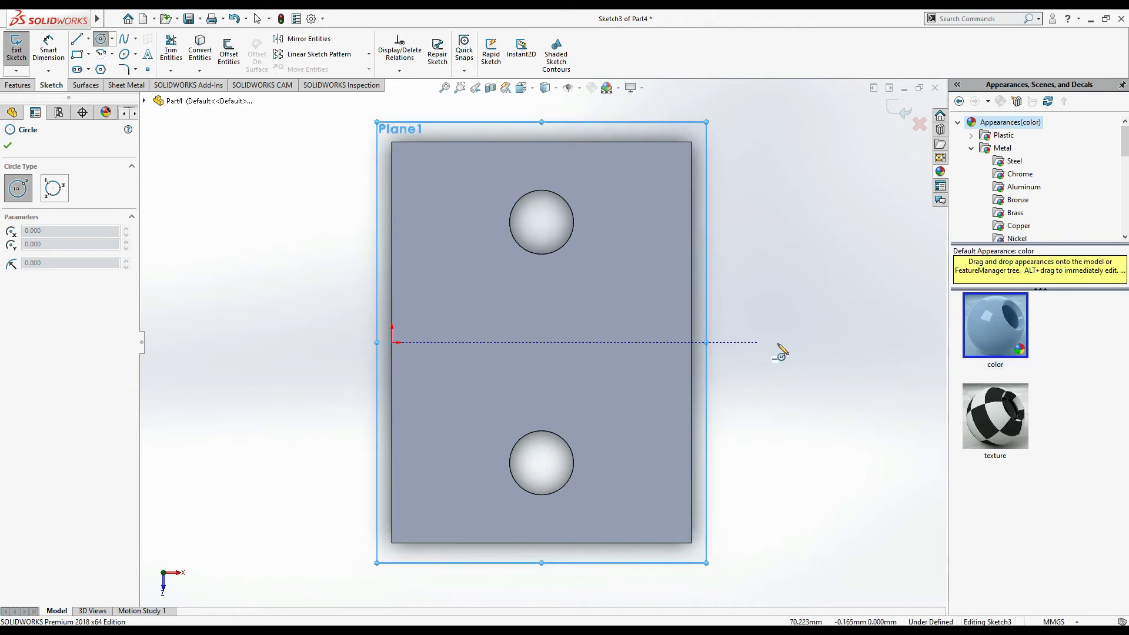
{"action": "left_click", "coordinate": [851, 342]}
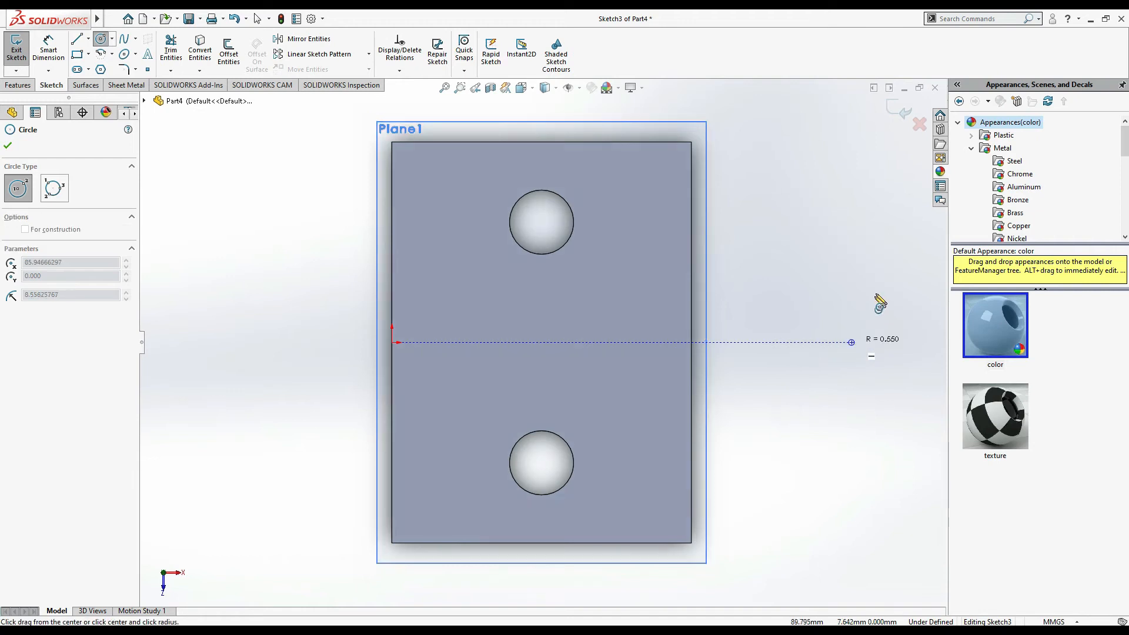
{"action": "left_click", "coordinate": [878, 294]}
{"action": "left_click", "coordinate": [851, 342]}
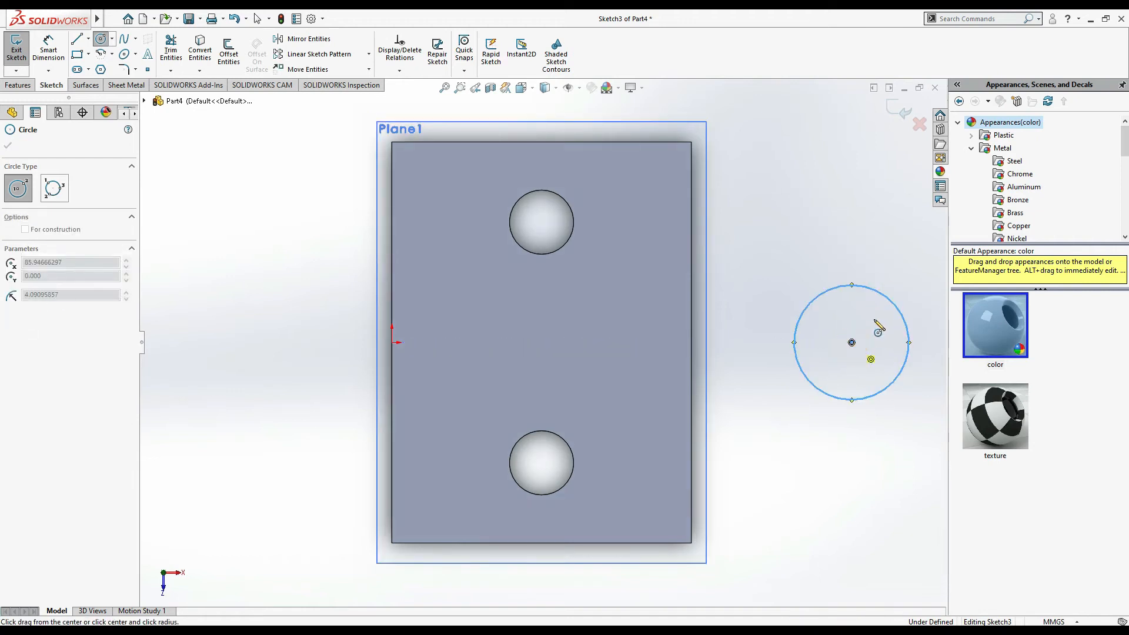
{"action": "left_click", "coordinate": [876, 317]}
- Set the outer circle's diameter to 36 mm, following the boss dimension in the reference image
{"action": "key", "text": "alt+Tab"}
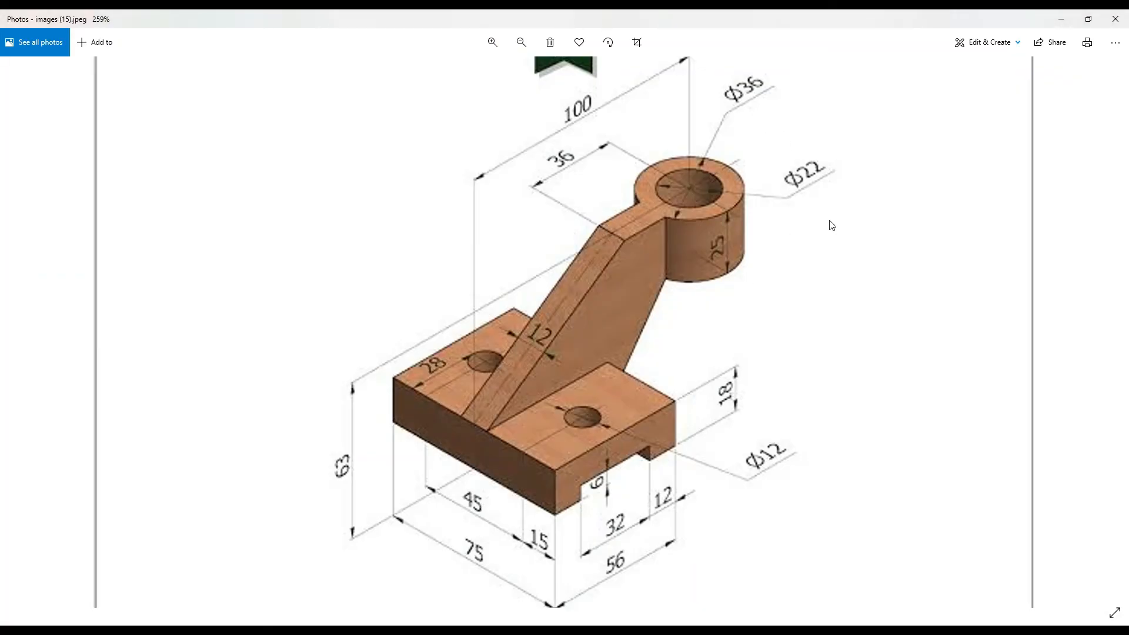
{"action": "key", "text": "alt+Tab"}
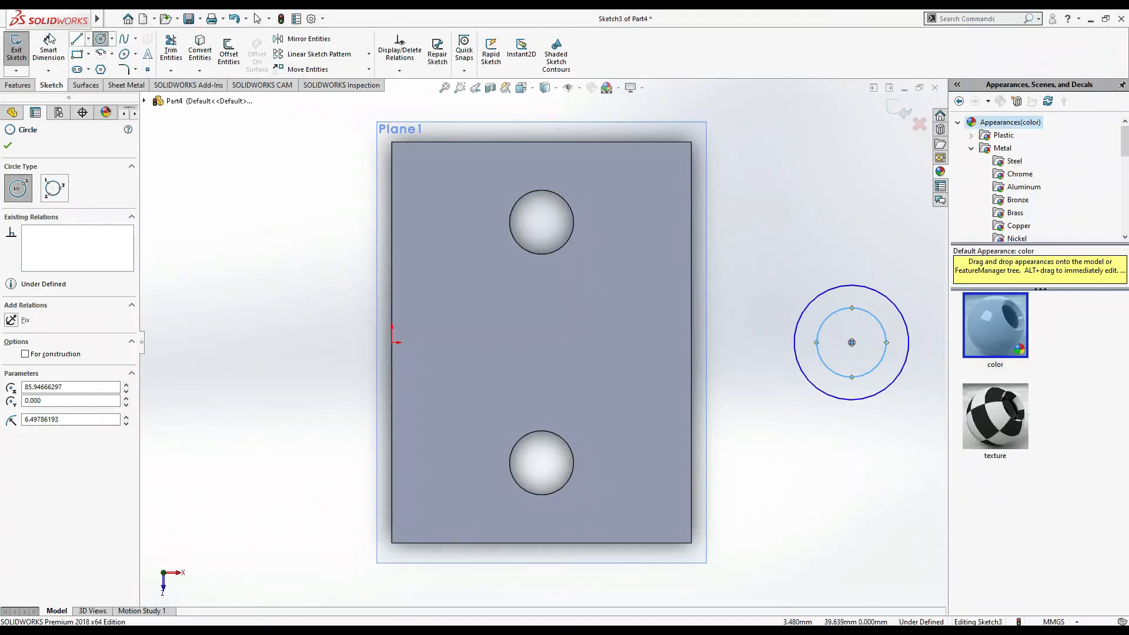
{"action": "key", "text": "Escape"}
{"action": "left_click", "coordinate": [852, 286]}
{"action": "left_click", "coordinate": [840, 227]}
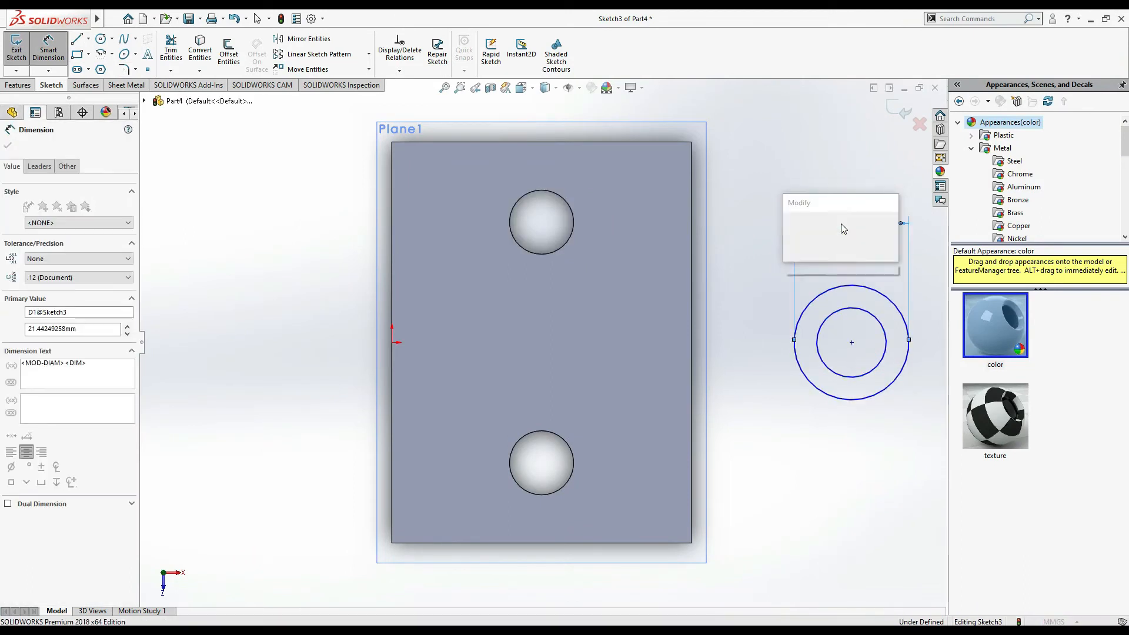
{"action": "type", "text": "36"}
{"action": "key", "text": "Return"}
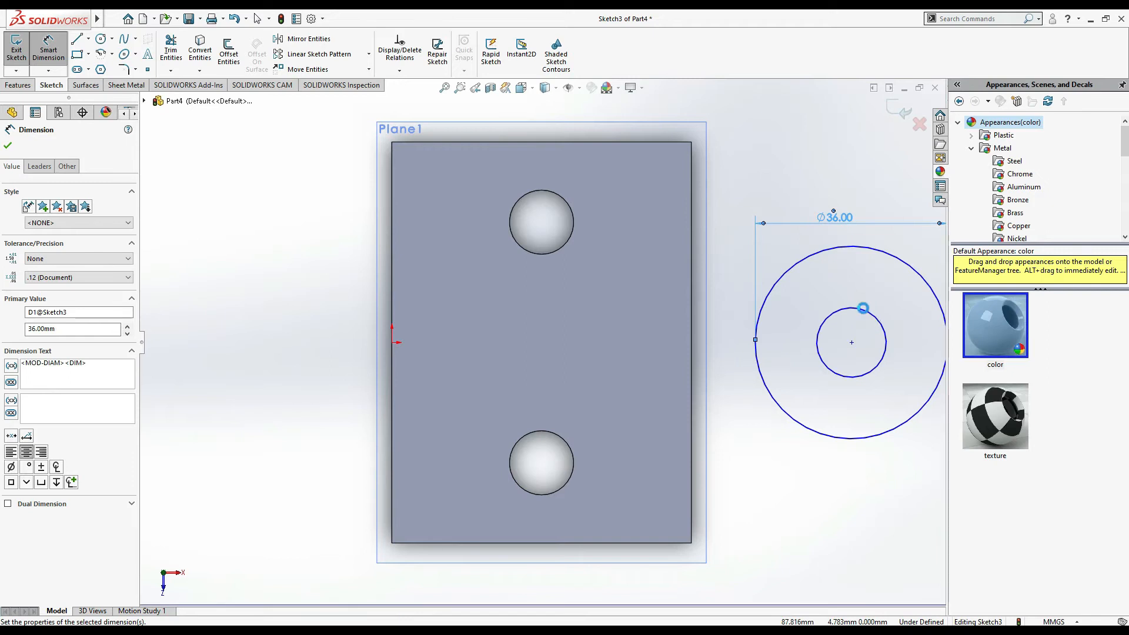
- Set the inner concentric circle's diameter to 22 mm
{"action": "left_click", "coordinate": [865, 312]}
{"action": "left_click", "coordinate": [860, 341]}
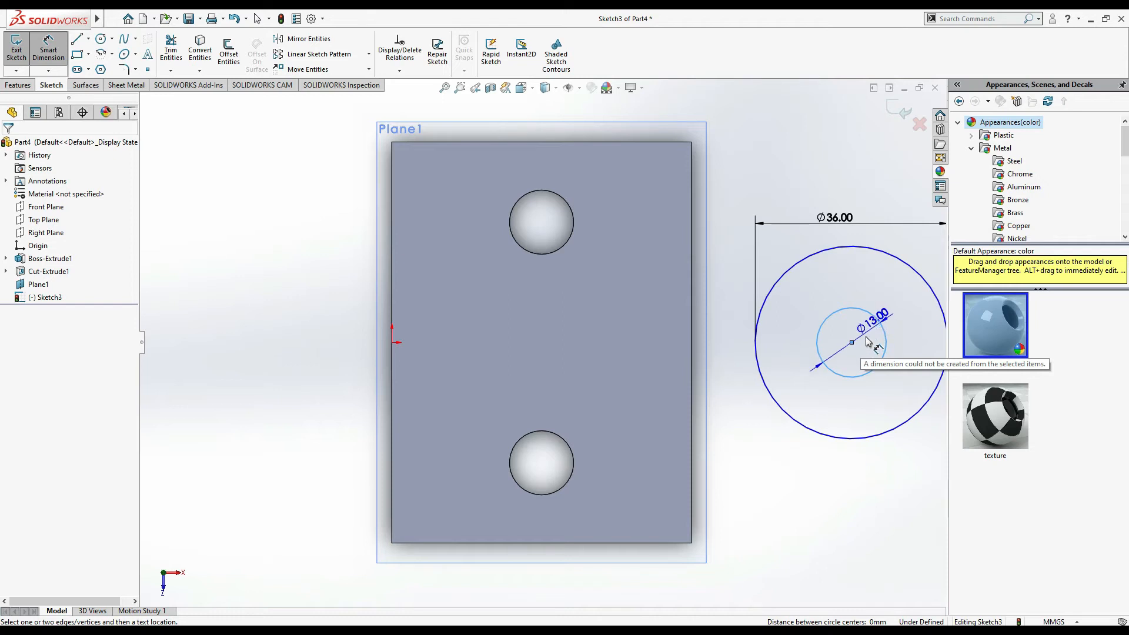
{"action": "left_click", "coordinate": [866, 341]}
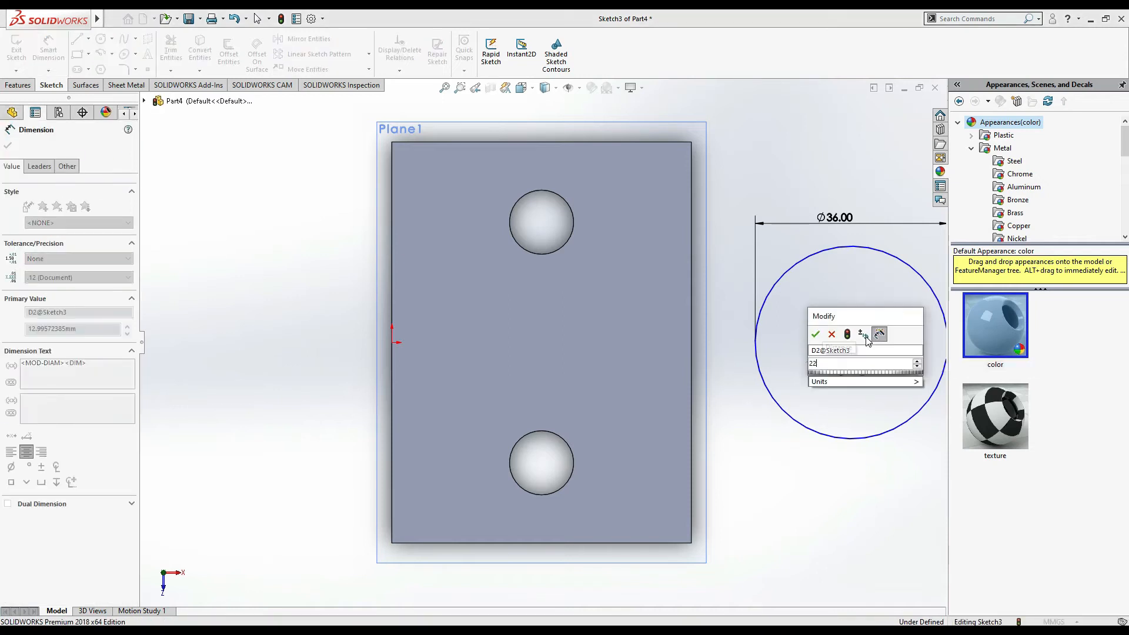
{"action": "key", "text": "Return"}
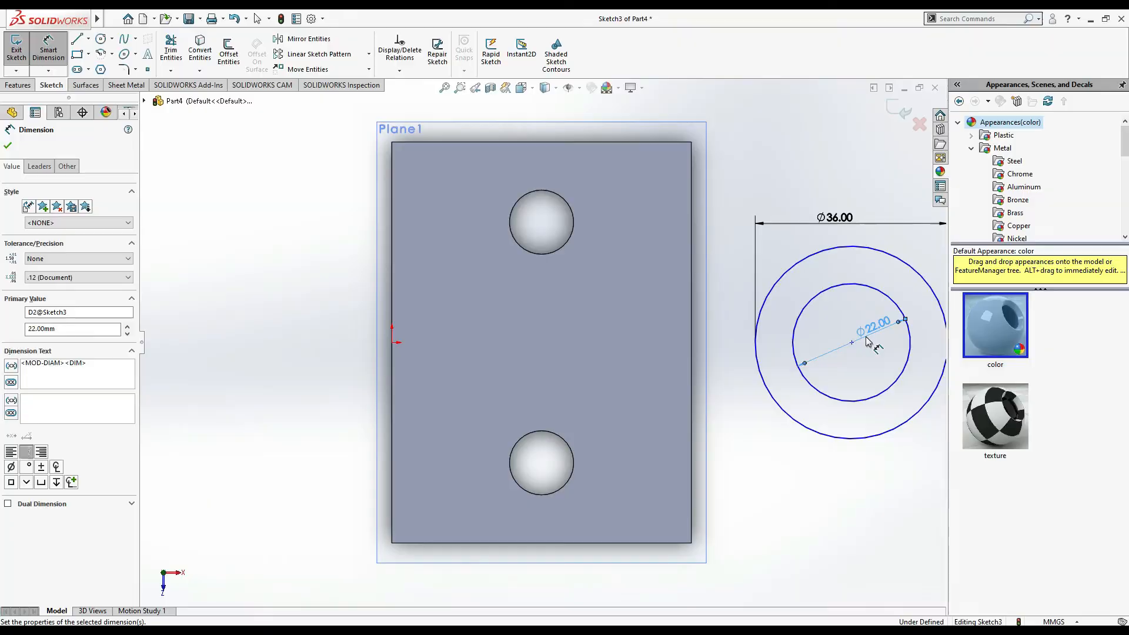
- Dimension the horizontal distance from the base's origin-side edge to the circles' centre as 100 mm, following the reference image
{"action": "key", "text": "alt+Tab"}
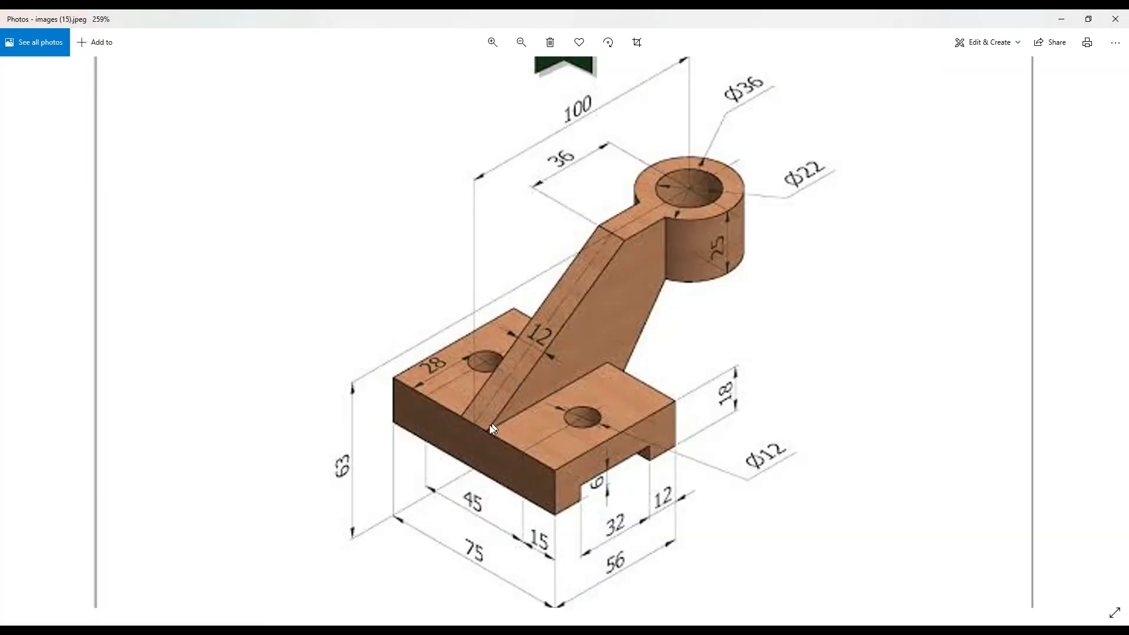
{"action": "key", "text": "alt+Tab"}
{"action": "key", "text": "alt+Tab"}
{"action": "key", "text": "alt+Tab"}
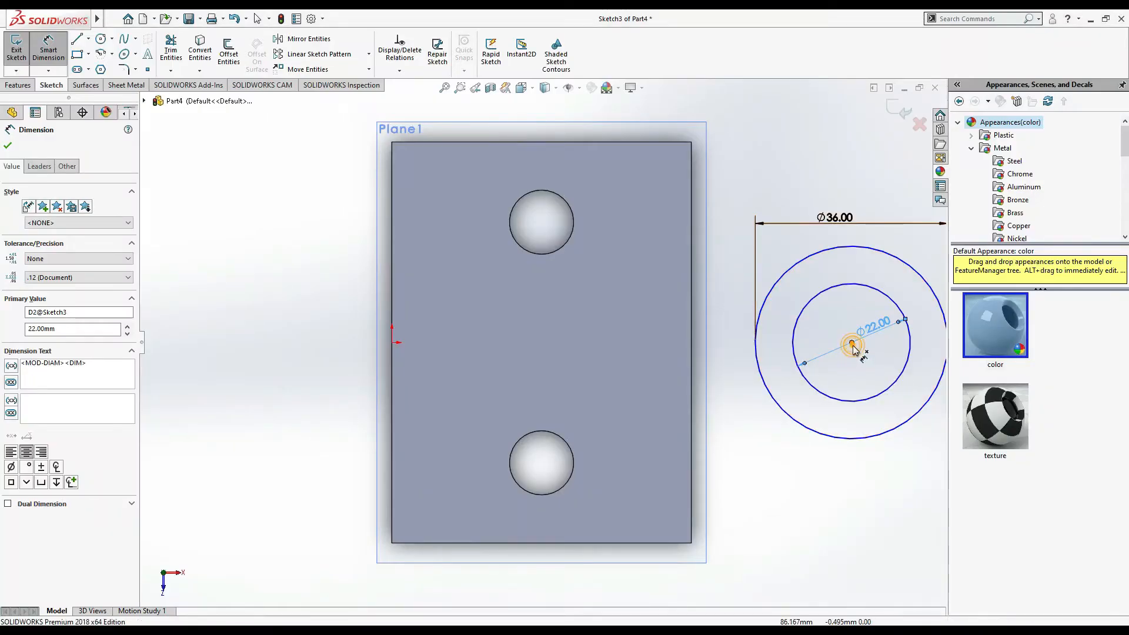
{"action": "left_click", "coordinate": [851, 342]}
{"action": "left_click", "coordinate": [391, 372]}
{"action": "left_click", "coordinate": [564, 596]}
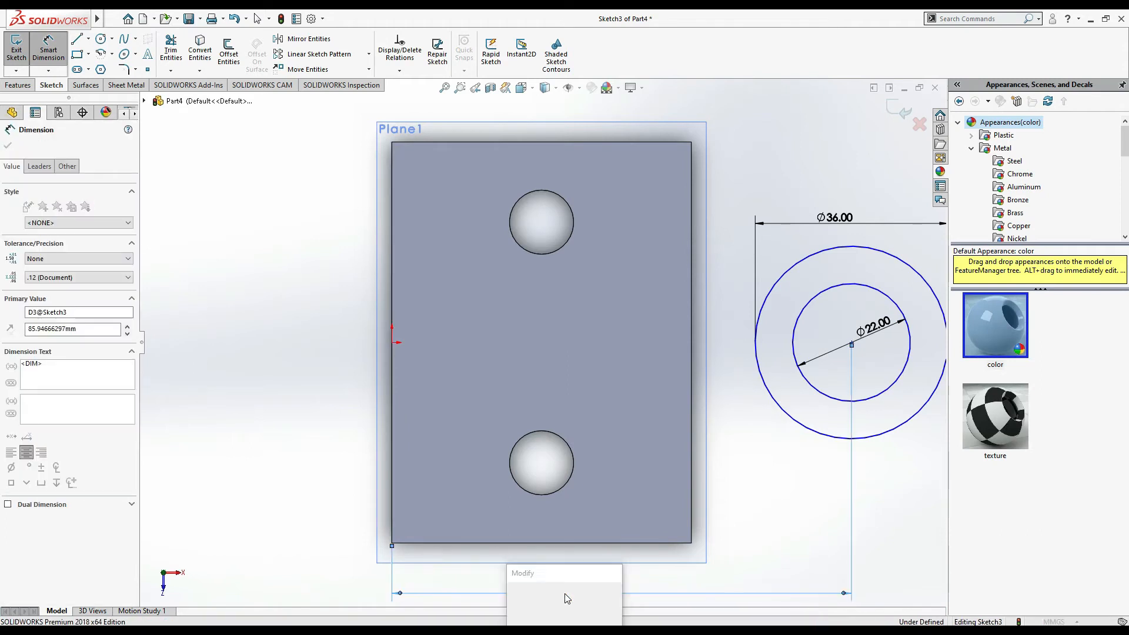
{"action": "type", "text": "100"}
{"action": "key", "text": "Return"}
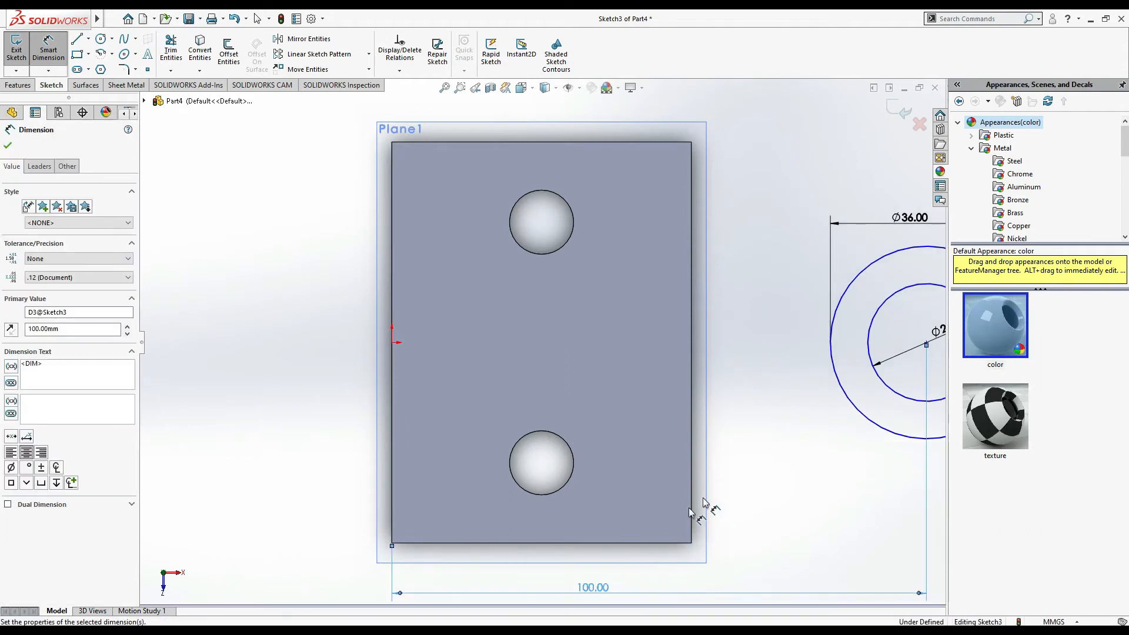
{"action": "scroll", "coordinate": [779, 468], "scroll_direction": "up", "scroll_amount": 2}
{"action": "left_click", "coordinate": [17, 148]}
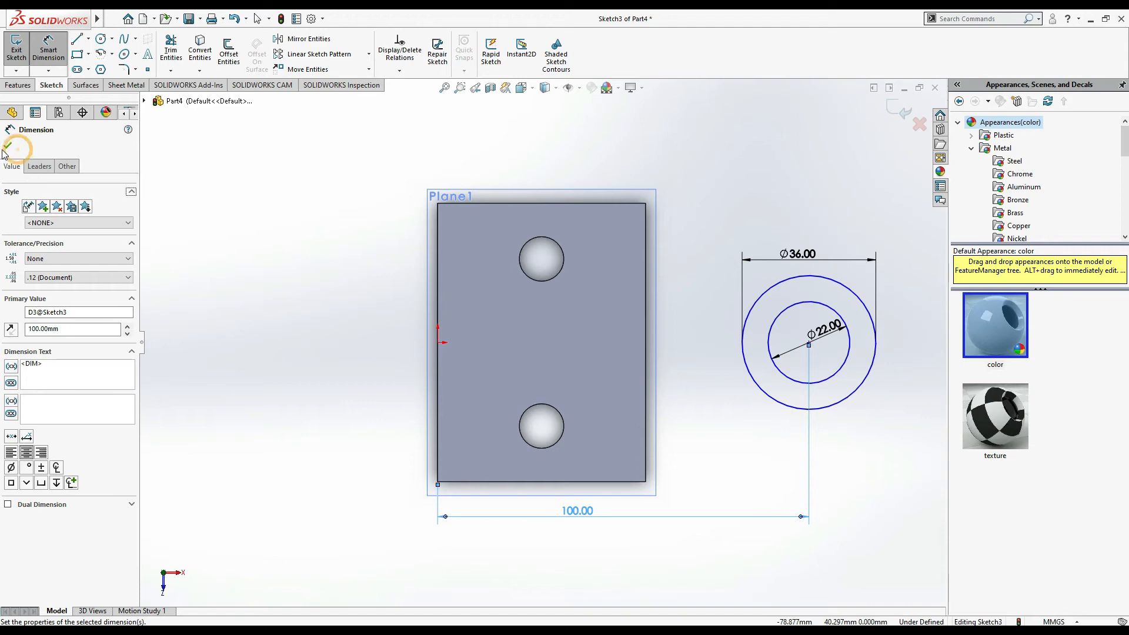
- Extrude the ring between the two circles 25 mm downward from the offset plane, with a blind end condition and merged result
{"action": "key", "text": "alt+Tab"}
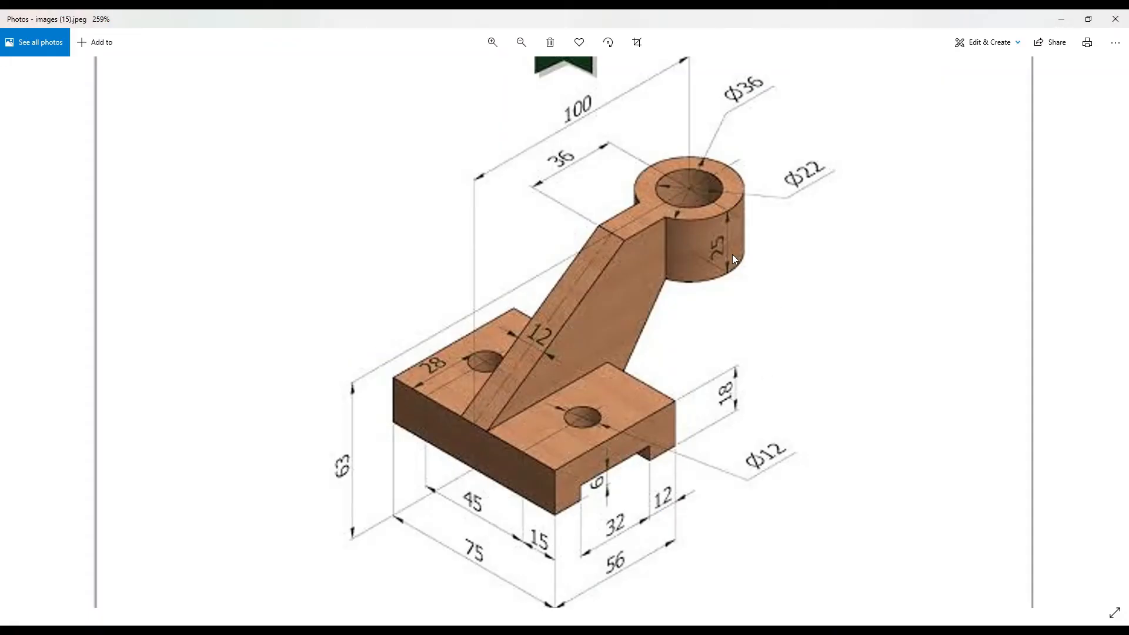
{"action": "key", "text": "alt+Tab"}
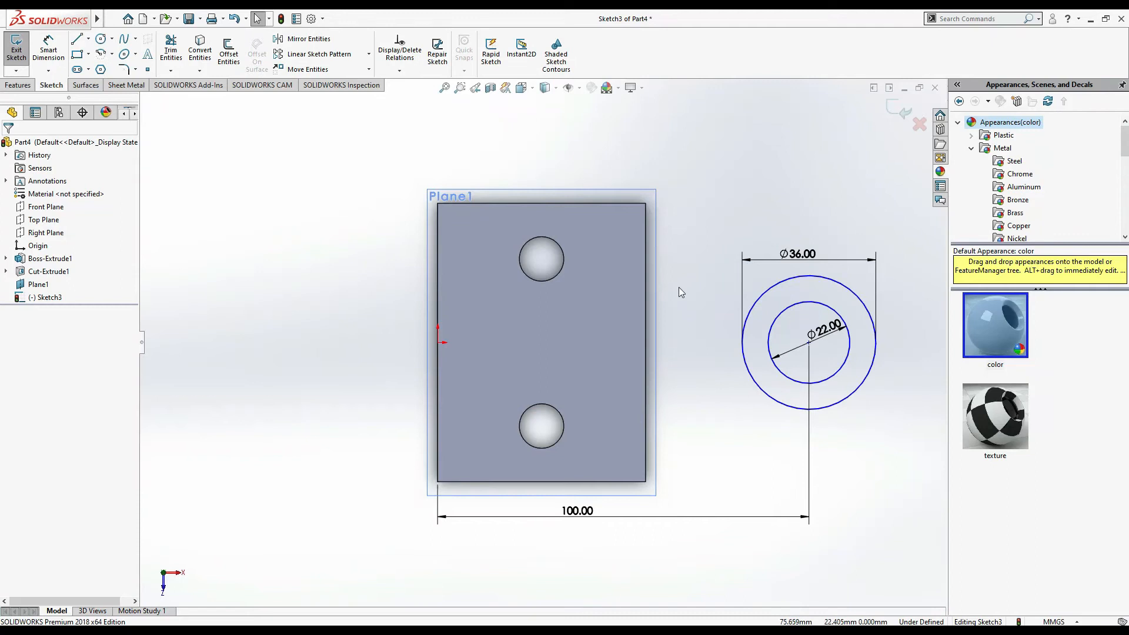
{"action": "left_click", "coordinate": [17, 85]}
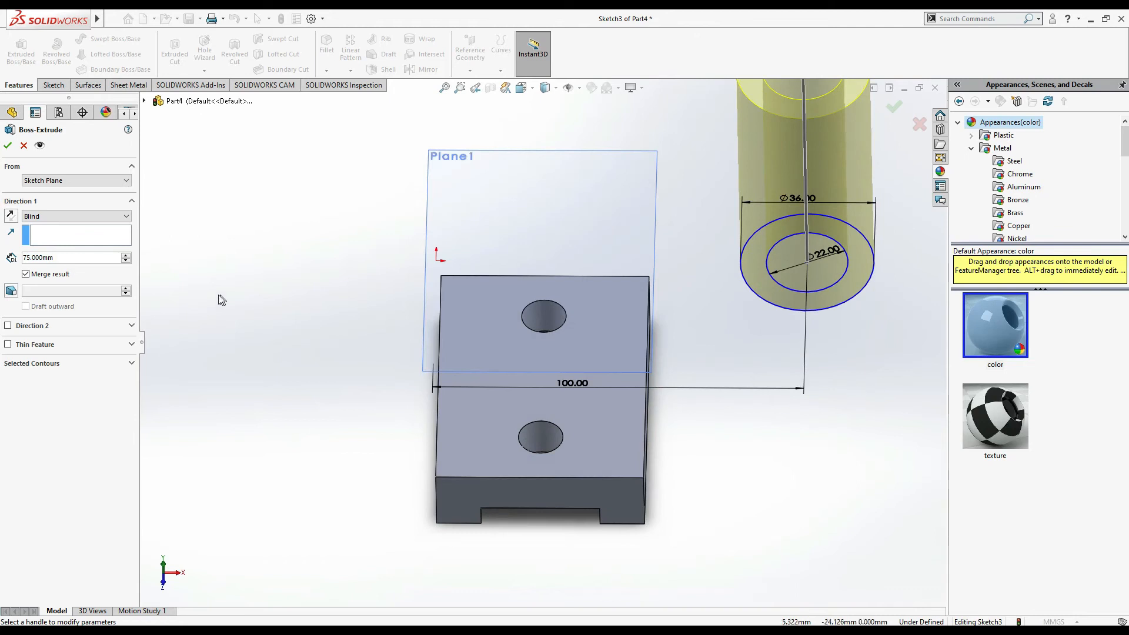
{"action": "double_click", "coordinate": [93, 256]}
{"action": "type", "text": "25"}
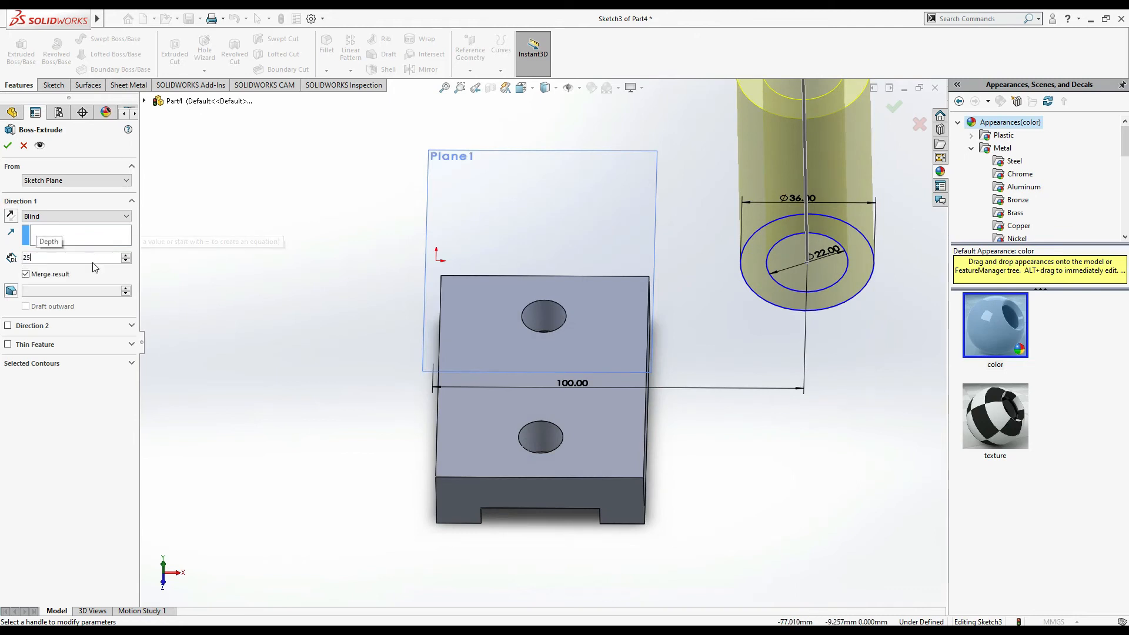
{"action": "key", "text": "Return"}
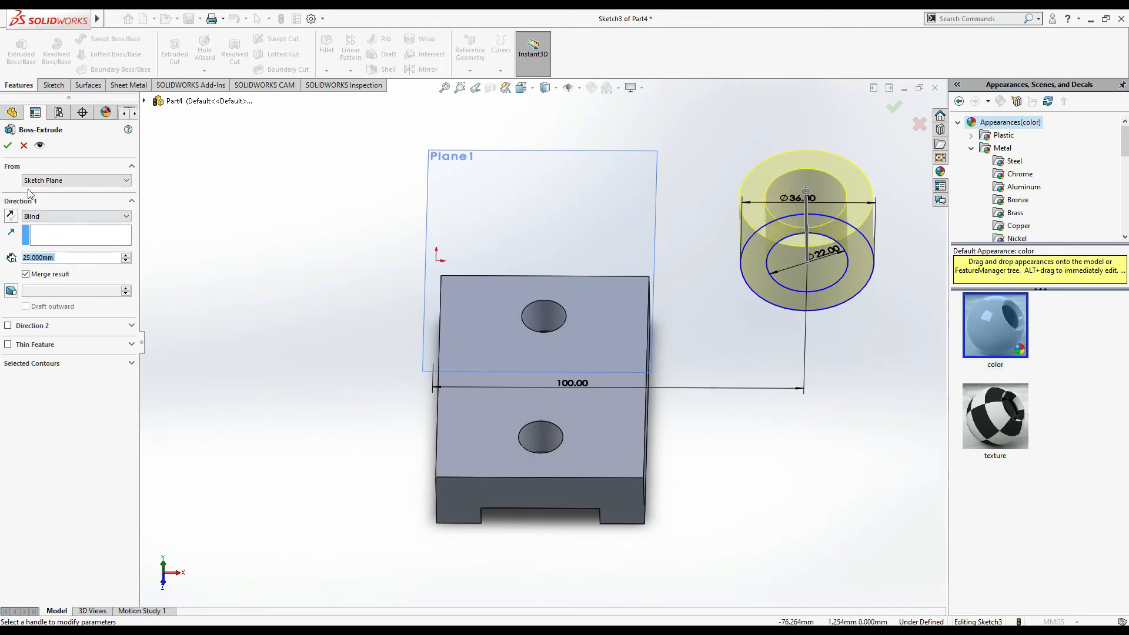
{"action": "left_click", "coordinate": [10, 216]}
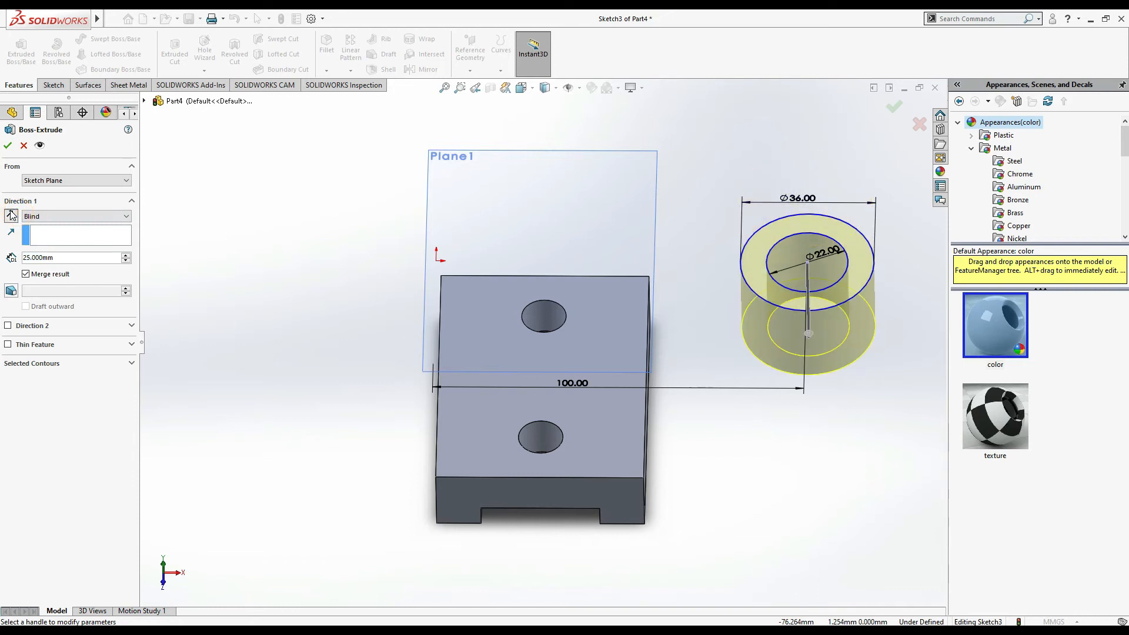
{"action": "left_click", "coordinate": [7, 146]}
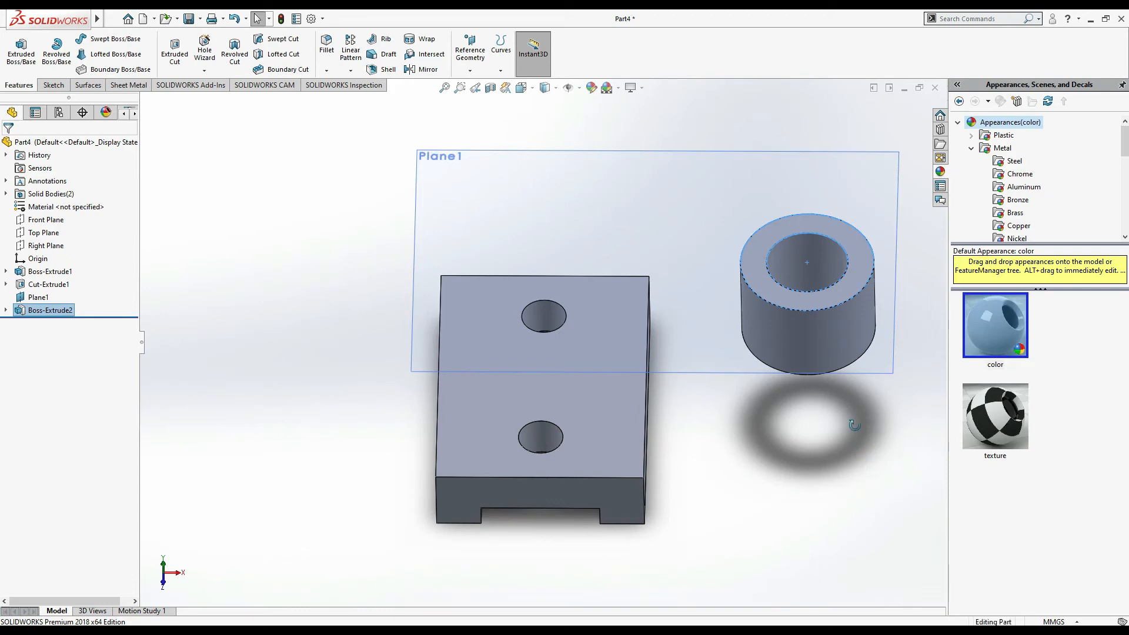
- Open a sketch on the Front Plane after checking the arm in the reference image, and hide the offset plane Plane1
{"action": "middle_click_drag", "start_coordinate": [855, 426], "coordinate": [852, 393]}
{"action": "key", "text": "alt+Tab"}
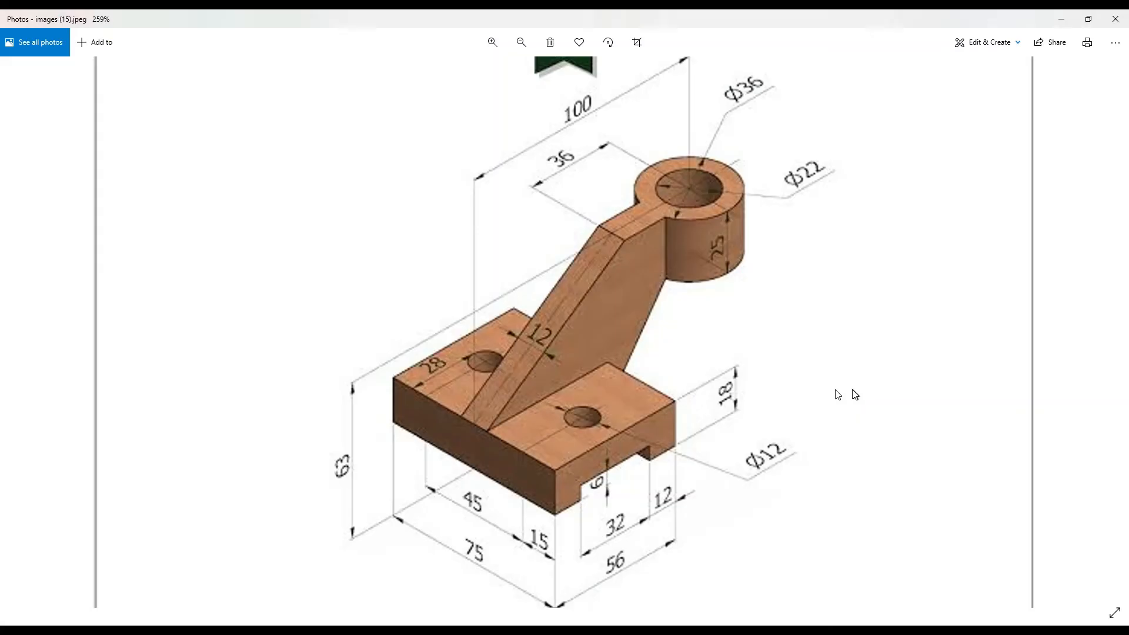
{"action": "key", "text": "alt+Tab"}
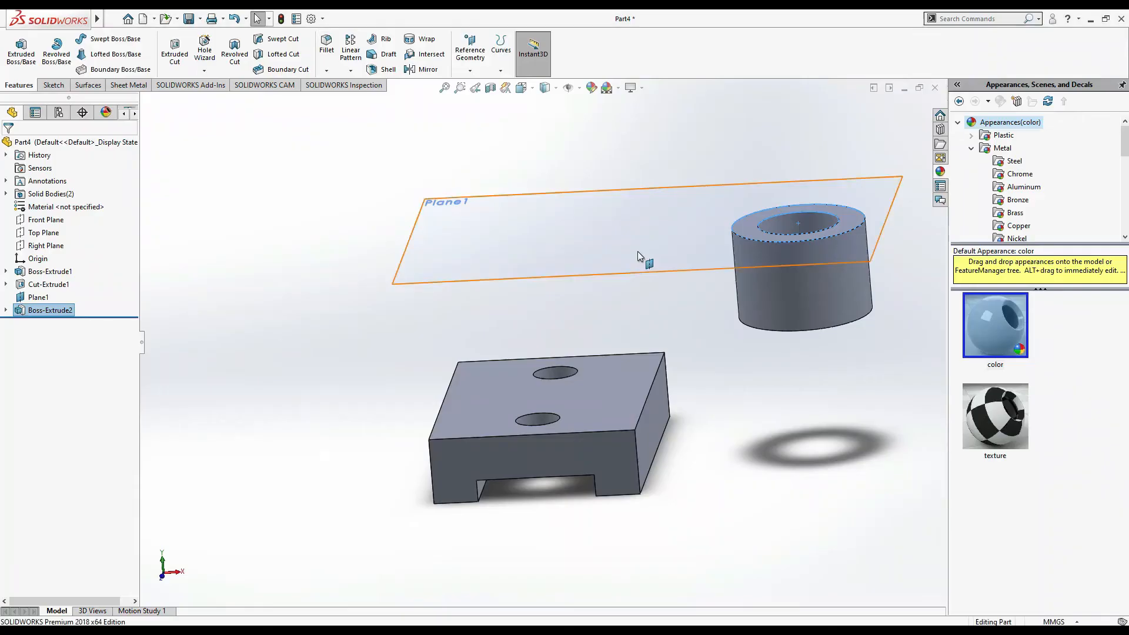
{"action": "left_click", "coordinate": [47, 220]}
{"action": "left_click", "coordinate": [58, 211]}
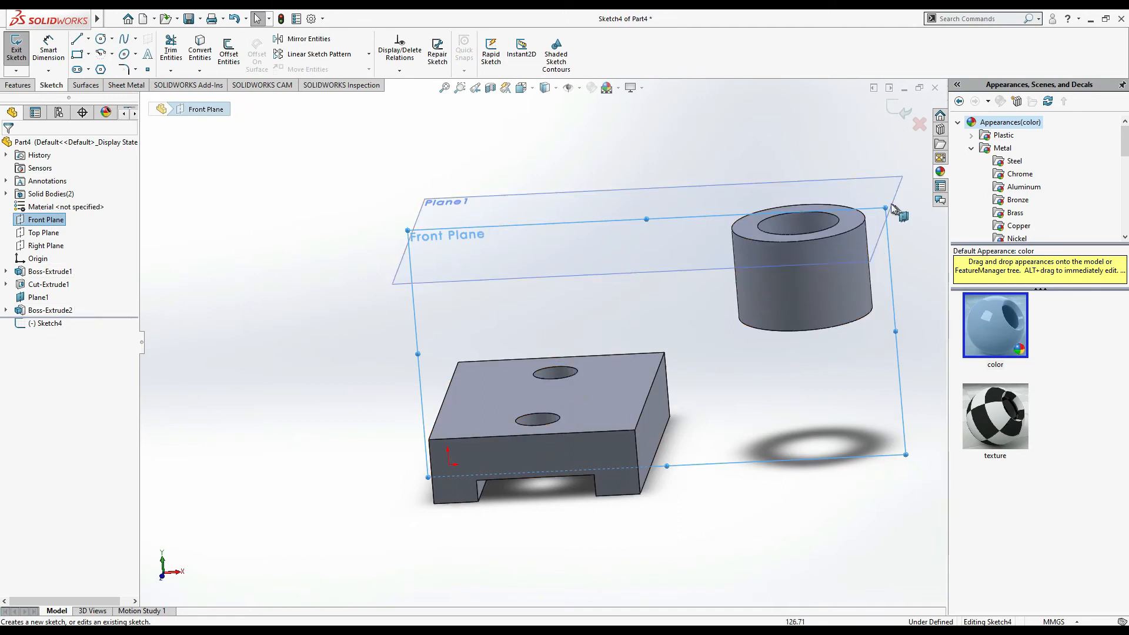
{"action": "right_click", "coordinate": [36, 298]}
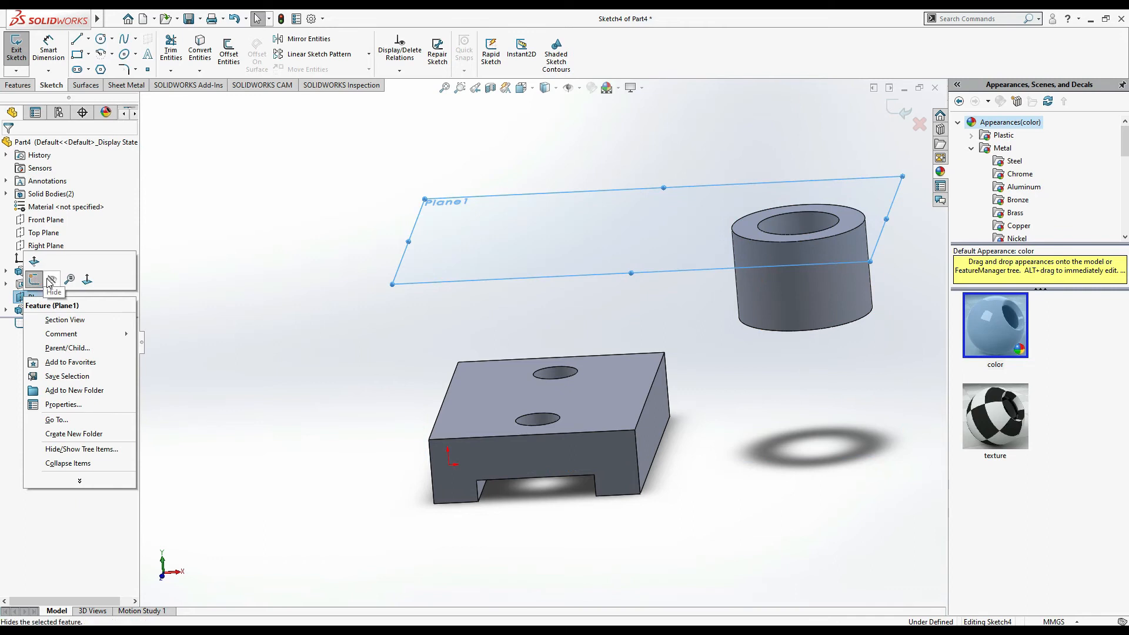
{"action": "left_click", "coordinate": [52, 279]}
- Leave the empty sketch and start a new one on the Front Plane, viewed normal to it
{"action": "left_click", "coordinate": [47, 323]}
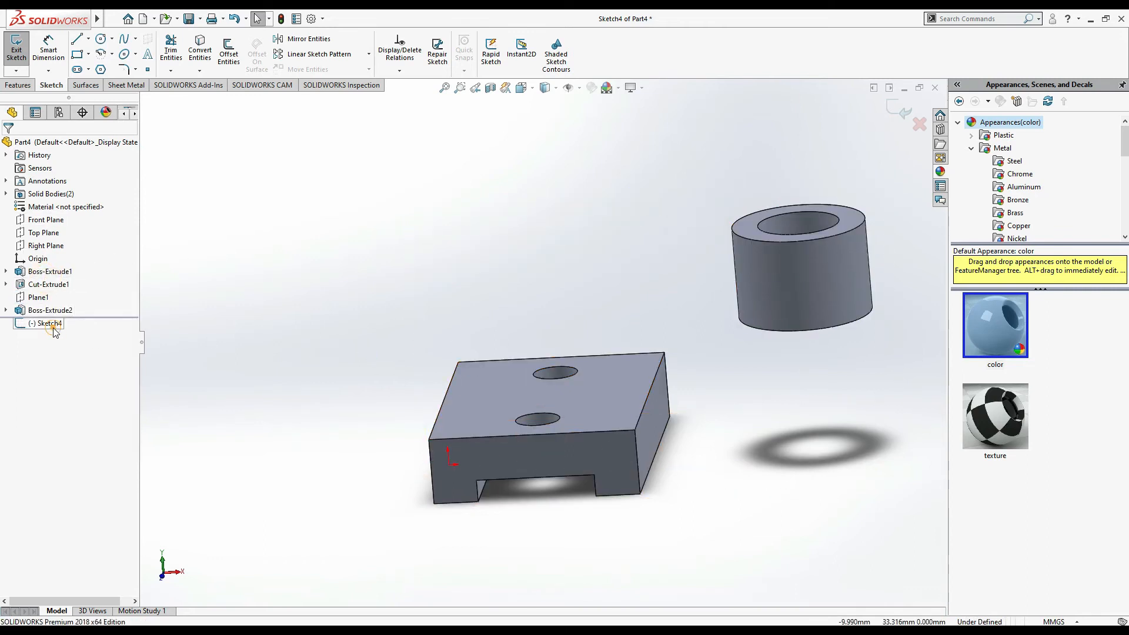
{"action": "left_click", "coordinate": [45, 219]}
{"action": "left_click", "coordinate": [57, 201]}
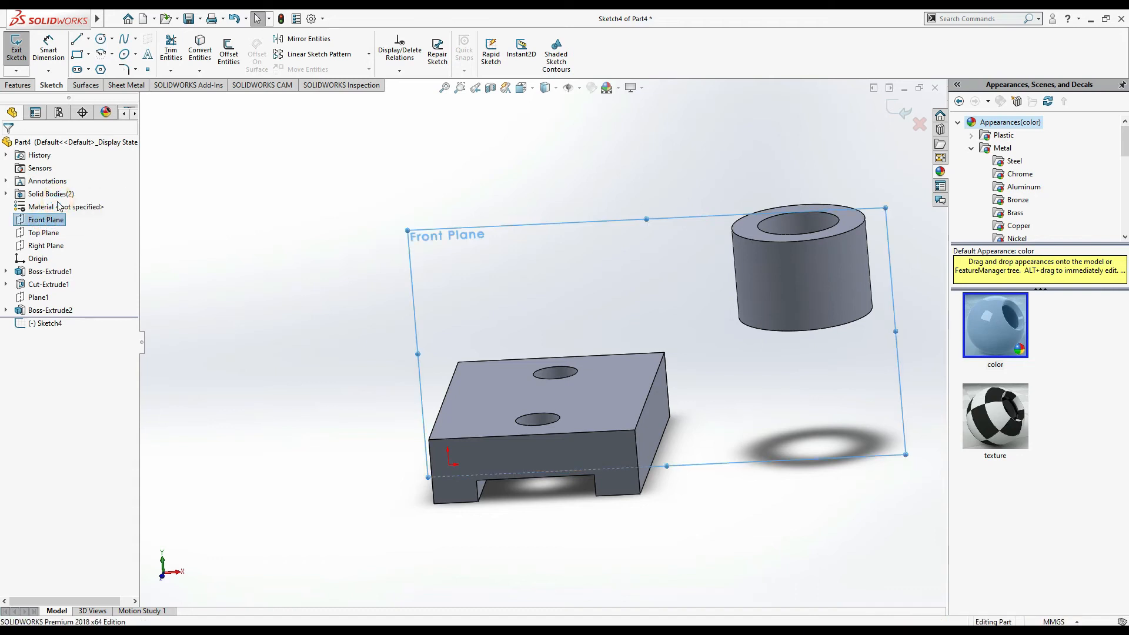
{"action": "left_click", "coordinate": [45, 219]}
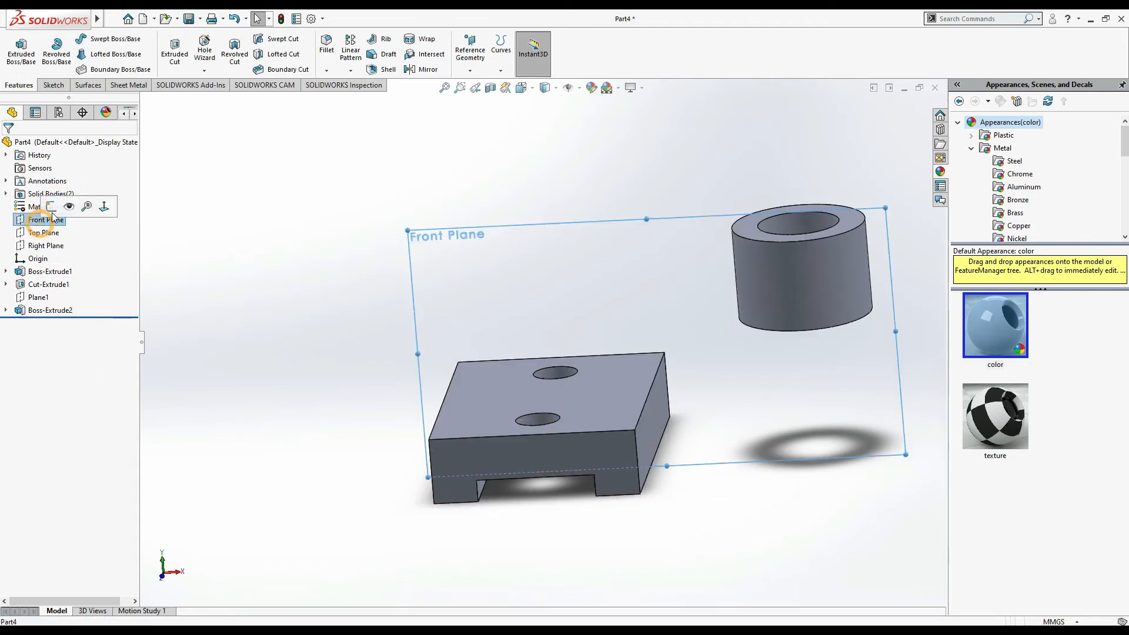
{"action": "left_click", "coordinate": [57, 201]}
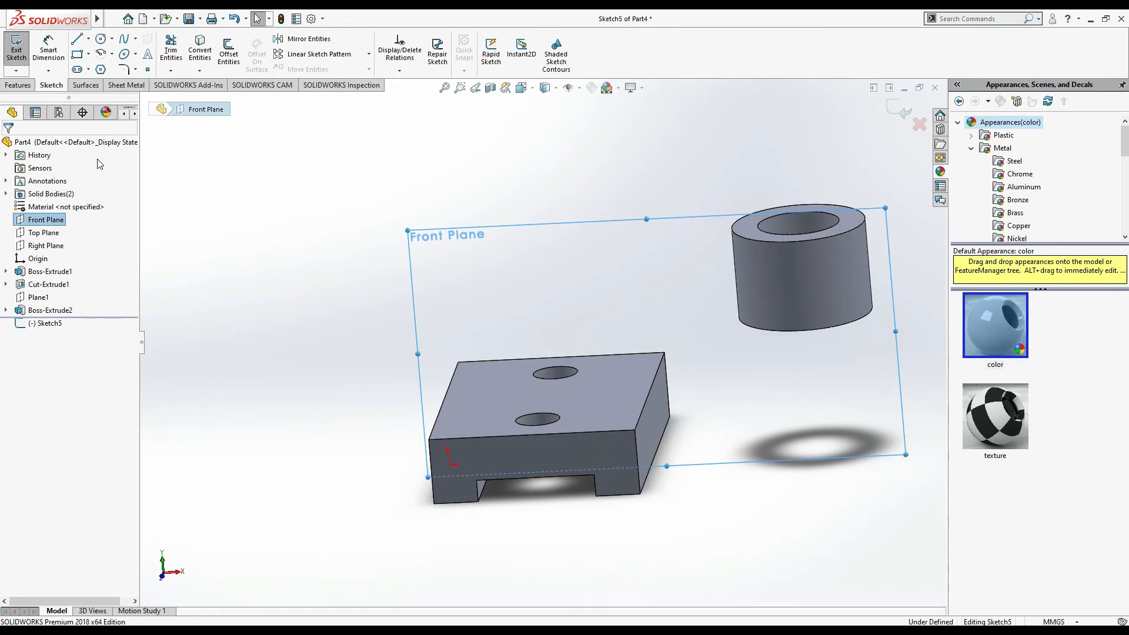
{"action": "key", "text": "ctrl+8"}
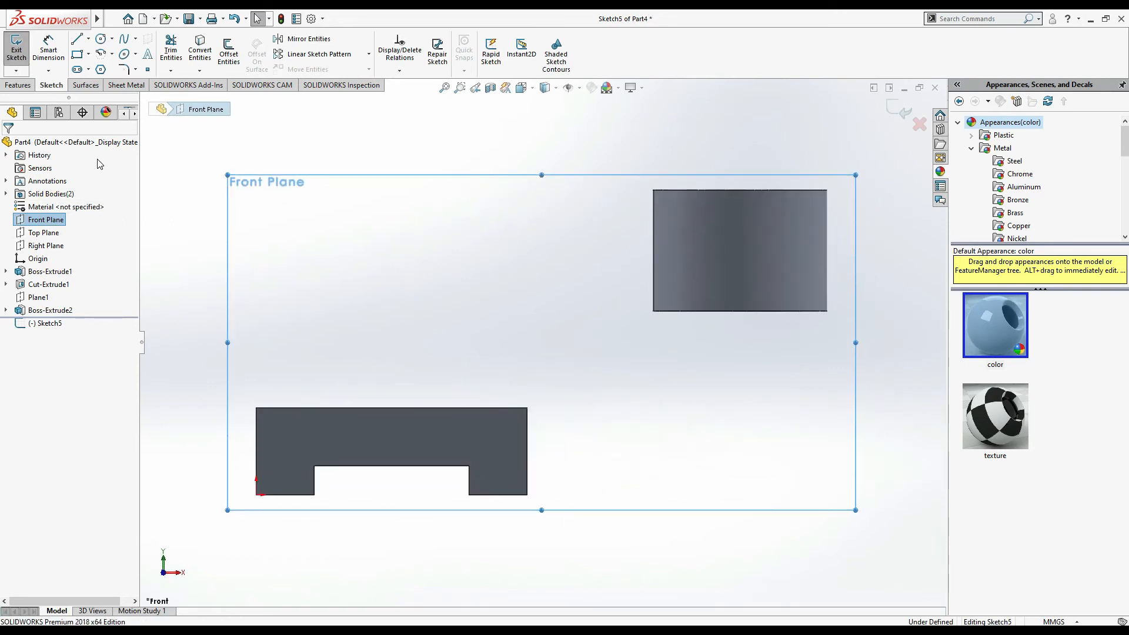
- Following the reference image, sketch a sloped line up from the base's upper origin-side corner and a line about 23 mm long to the boss's near upper corner
{"action": "key", "text": "alt+Tab"}
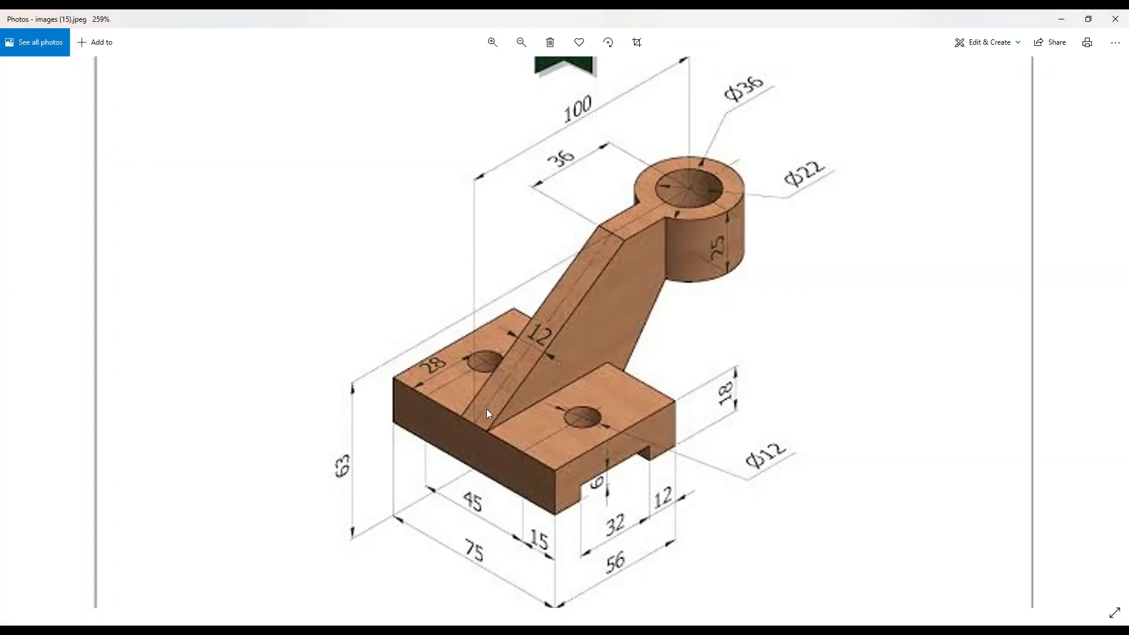
{"action": "key", "text": "alt+Tab"}
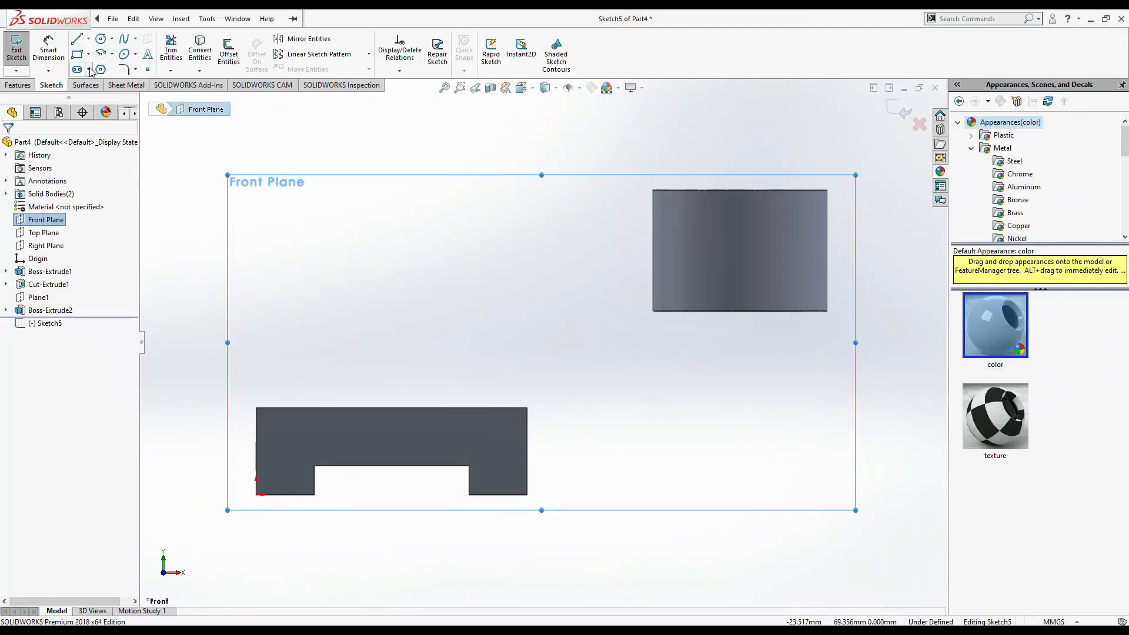
{"action": "left_click", "coordinate": [82, 47]}
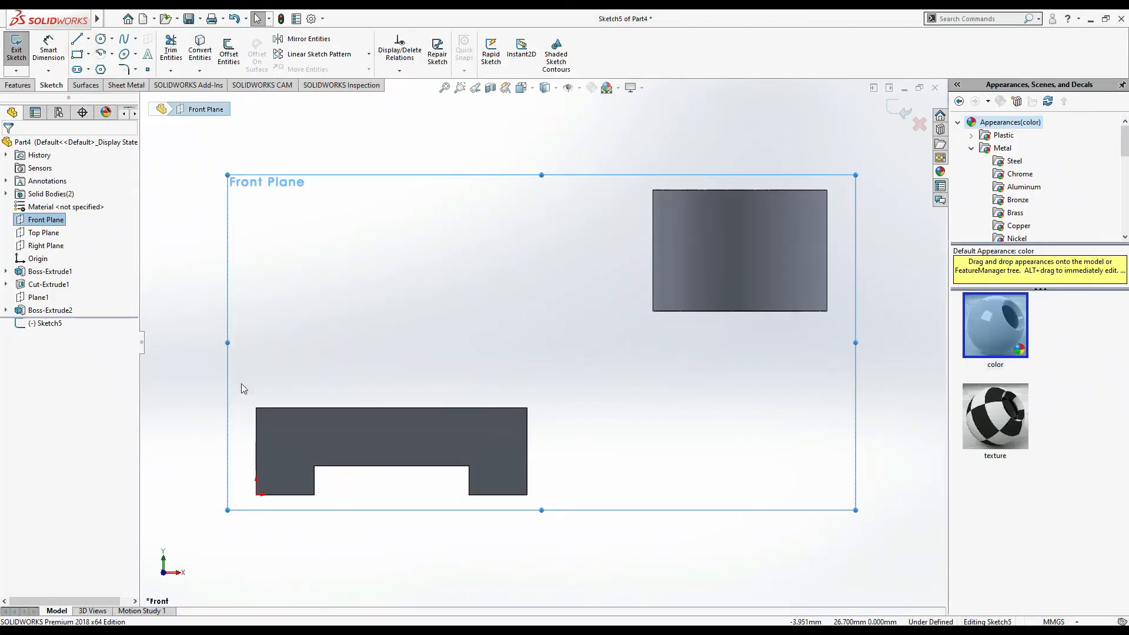
{"action": "left_click", "coordinate": [76, 38]}
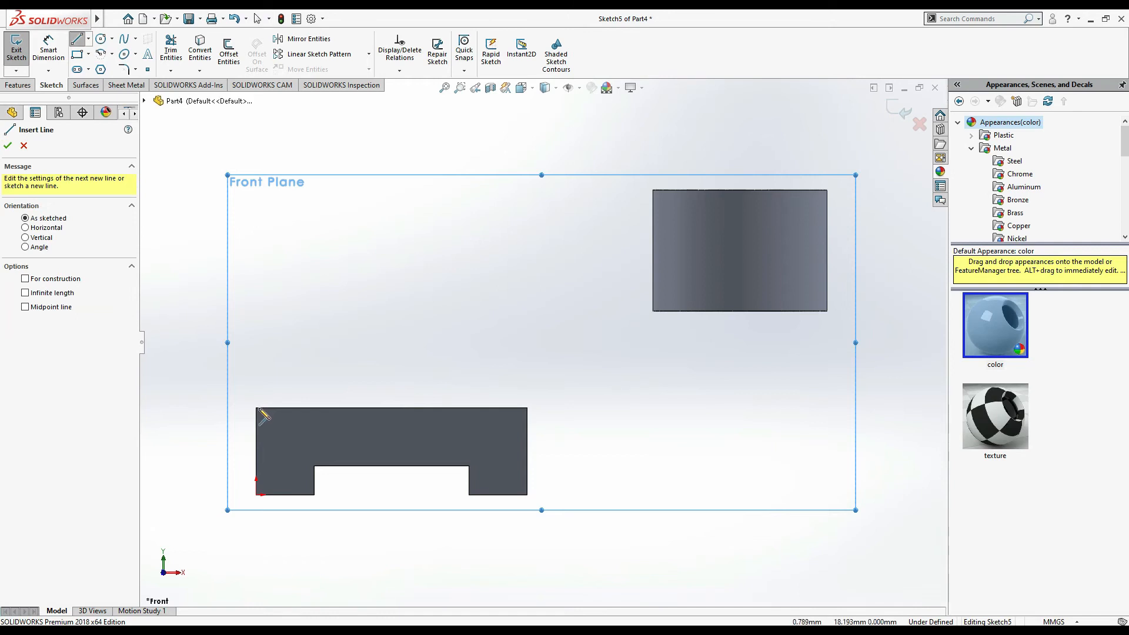
{"action": "key", "text": "alt+Tab"}
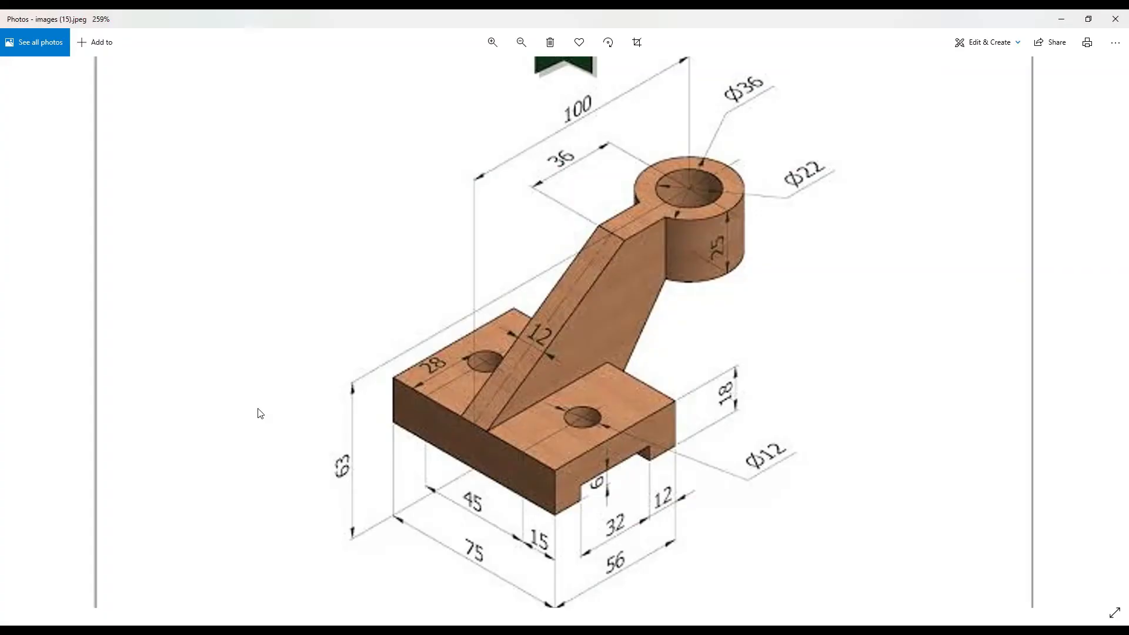
{"action": "key", "text": "alt+Tab"}
{"action": "left_click", "coordinate": [256, 407]}
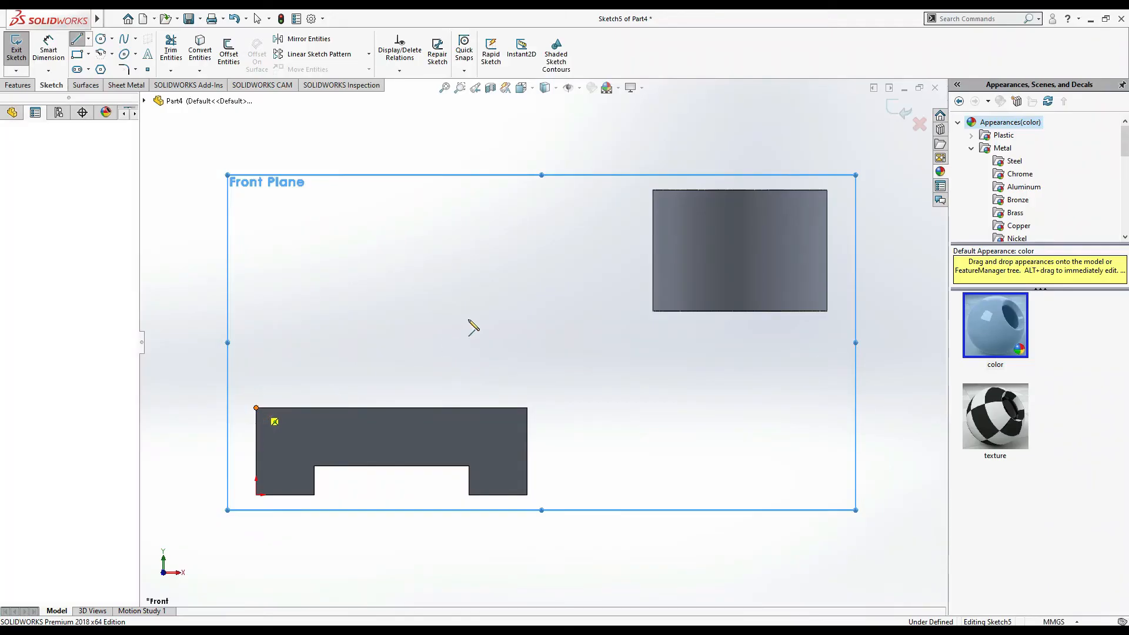
{"action": "key", "text": "alt+Tab"}
{"action": "key", "text": "alt+Tab"}
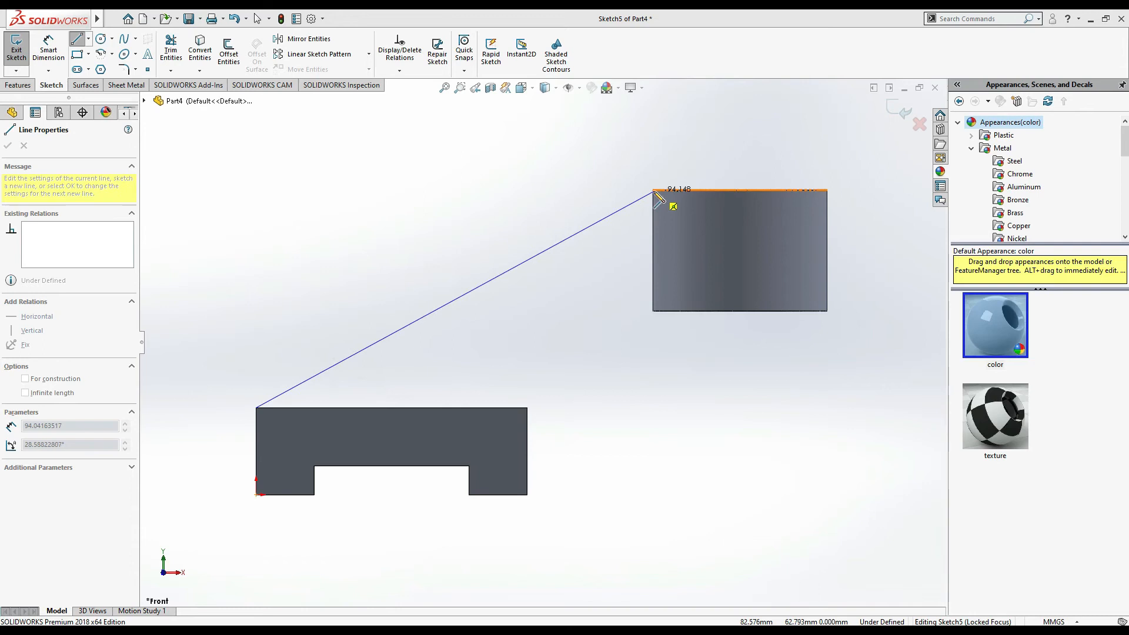
{"action": "left_click", "coordinate": [540, 201]}
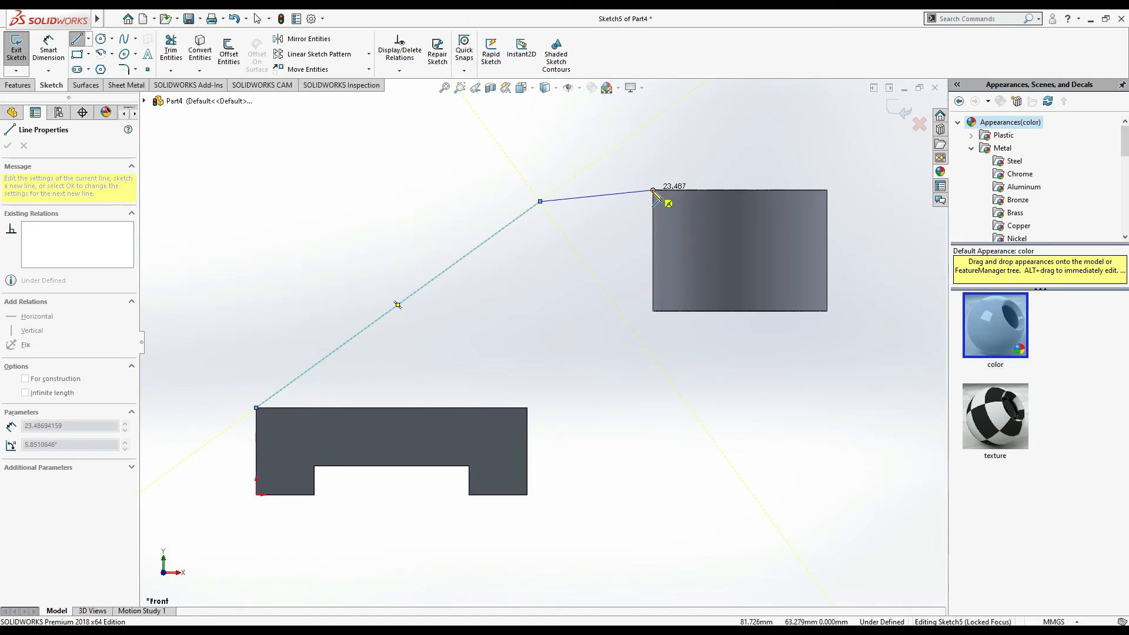
{"action": "left_click", "coordinate": [653, 190]}
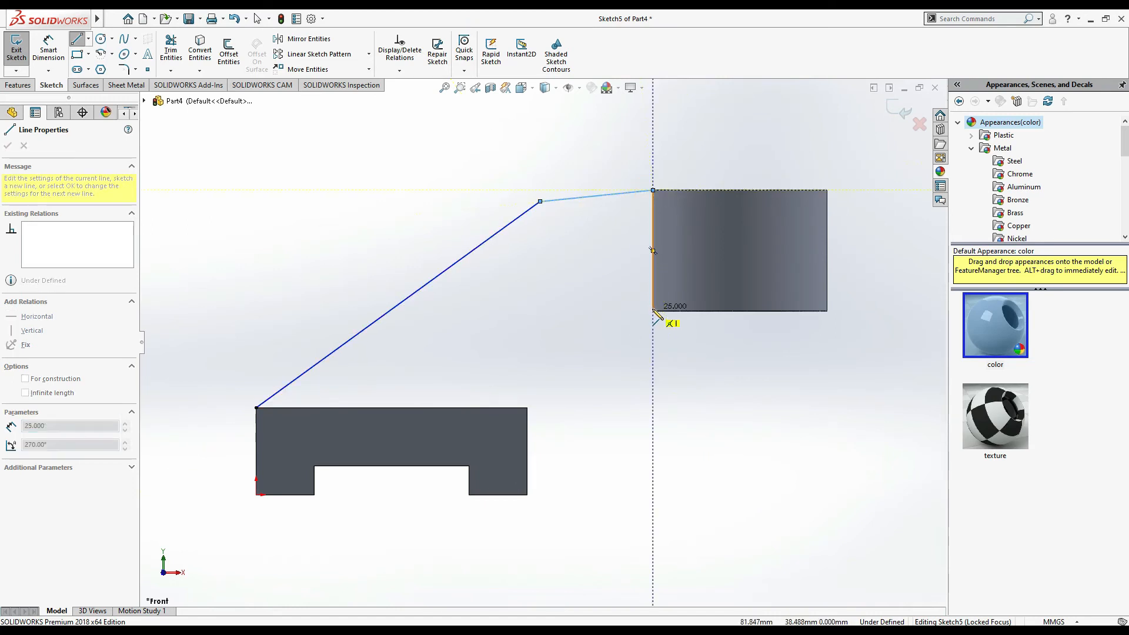
- Close the arm profile along the boss's near side, the base's far upper corner and the starting corner, and make the short upper line horizontal
{"action": "left_click", "coordinate": [652, 311]}
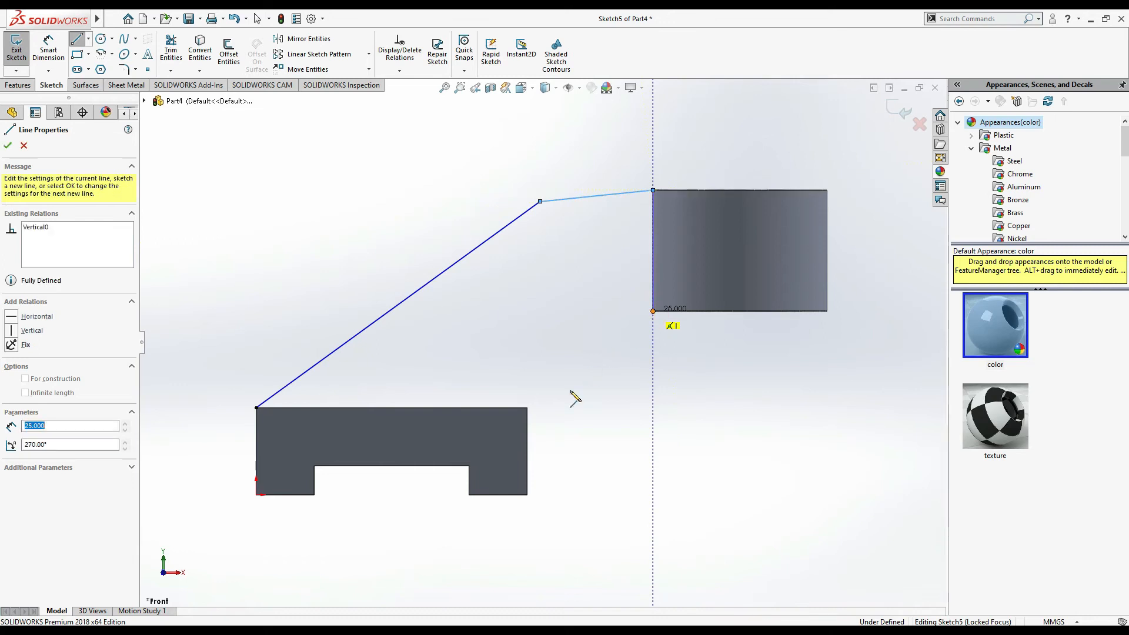
{"action": "left_click", "coordinate": [526, 408]}
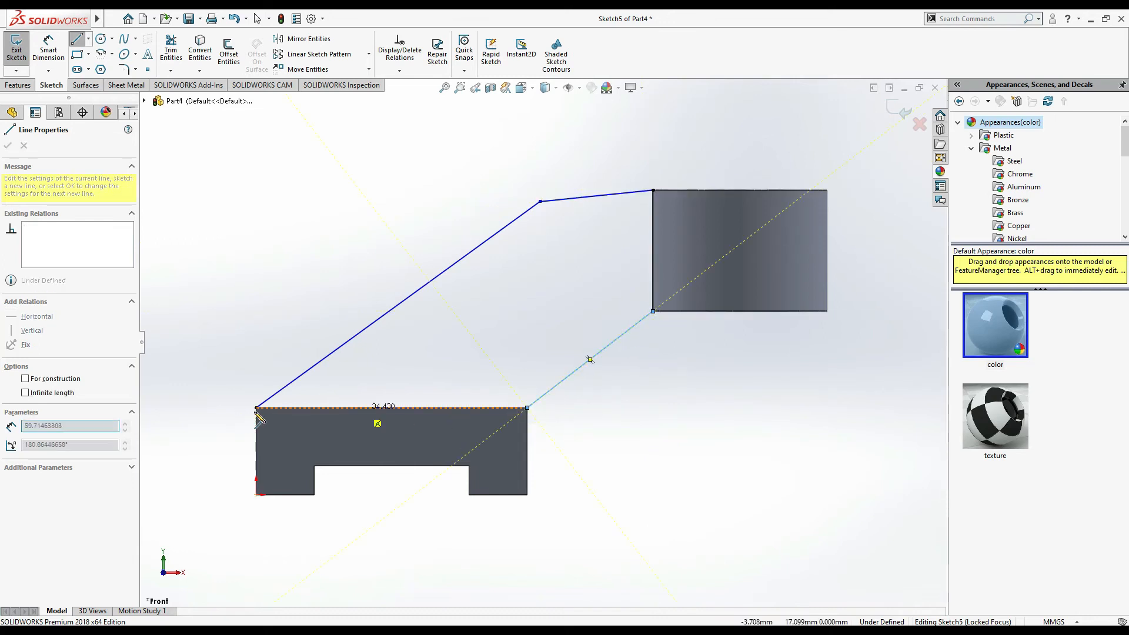
{"action": "left_click", "coordinate": [256, 408]}
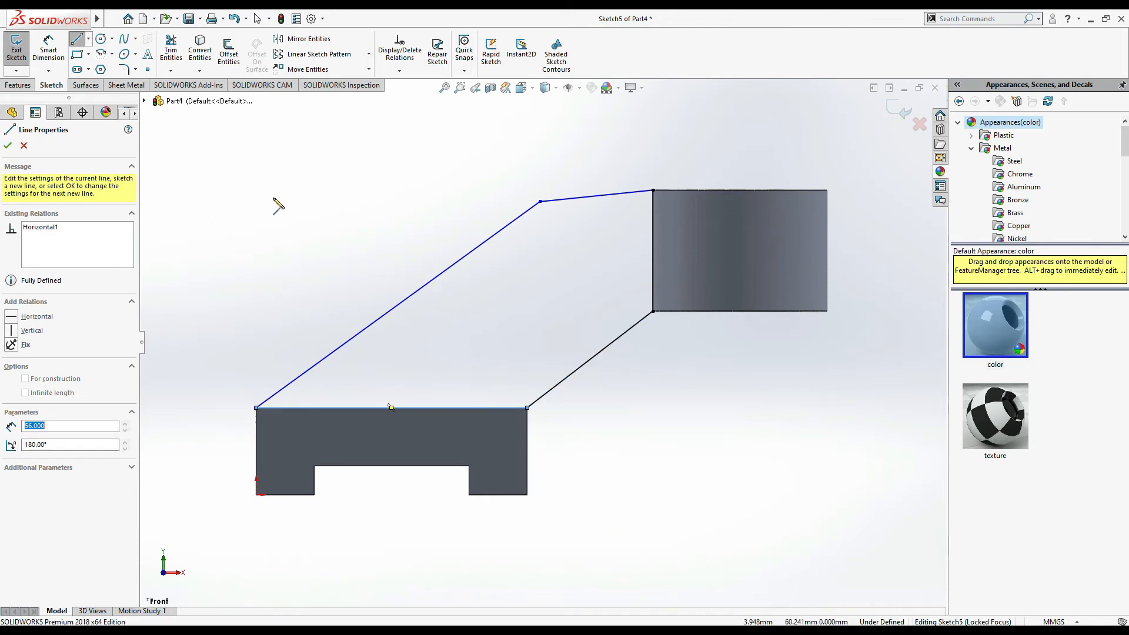
{"action": "key", "text": "Escape"}
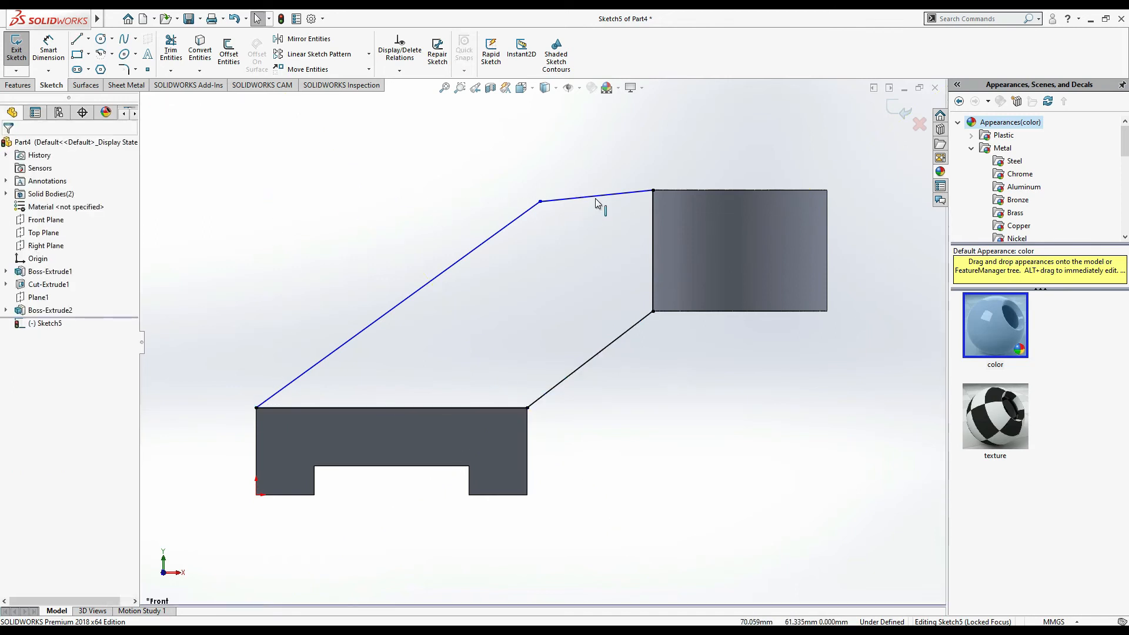
{"action": "left_click", "coordinate": [585, 196]}
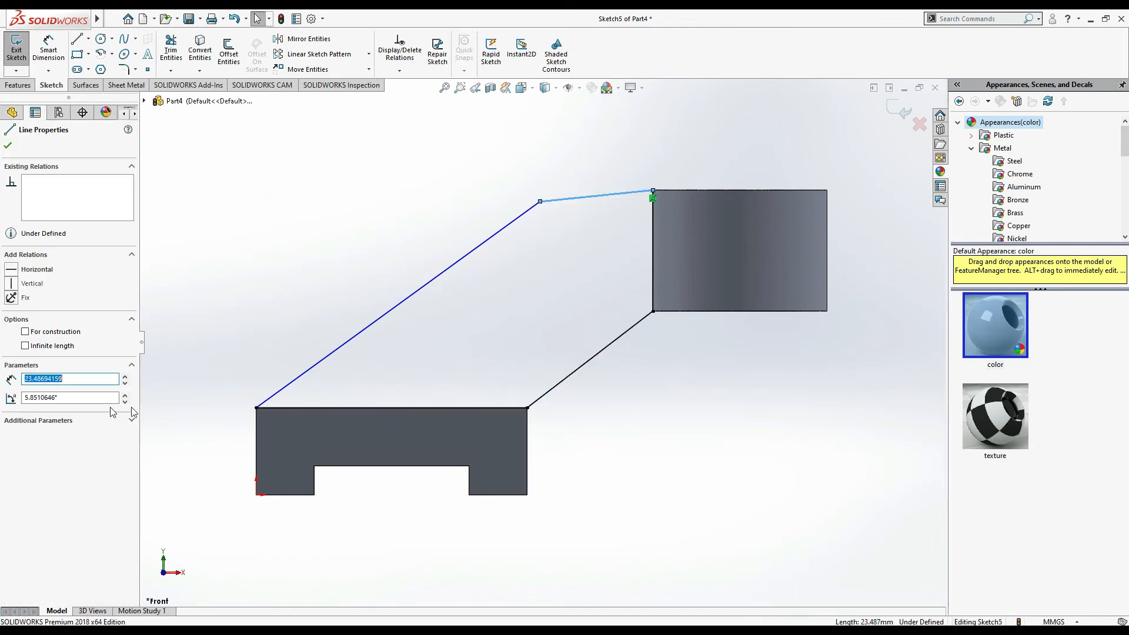
{"action": "left_click", "coordinate": [15, 272]}
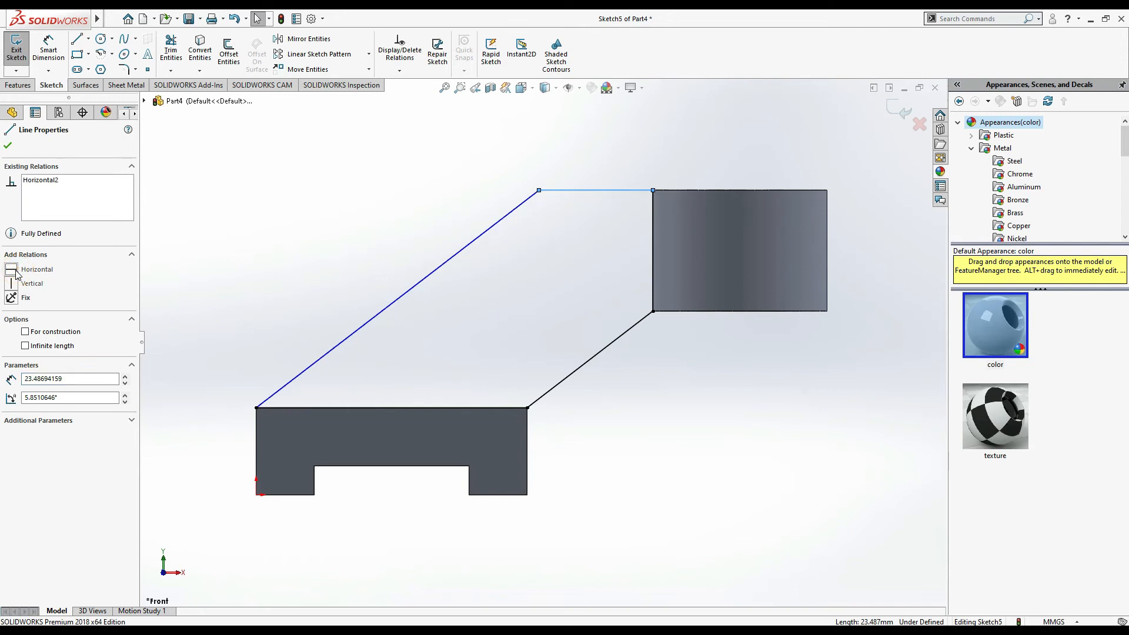
- After checking the reference image, draw a horizontal construction line from the boss's near upper corner to the midpoint of its top edge
{"action": "left_click", "coordinate": [37, 53]}
{"action": "key", "text": "alt+Tab"}
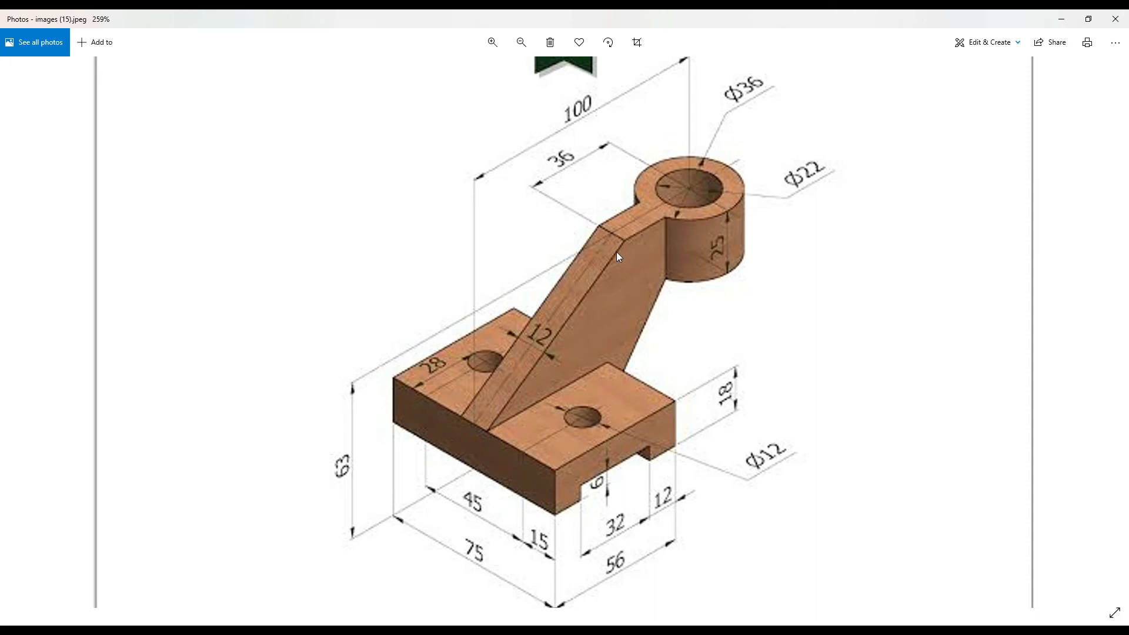
{"action": "key", "text": "alt+Tab"}
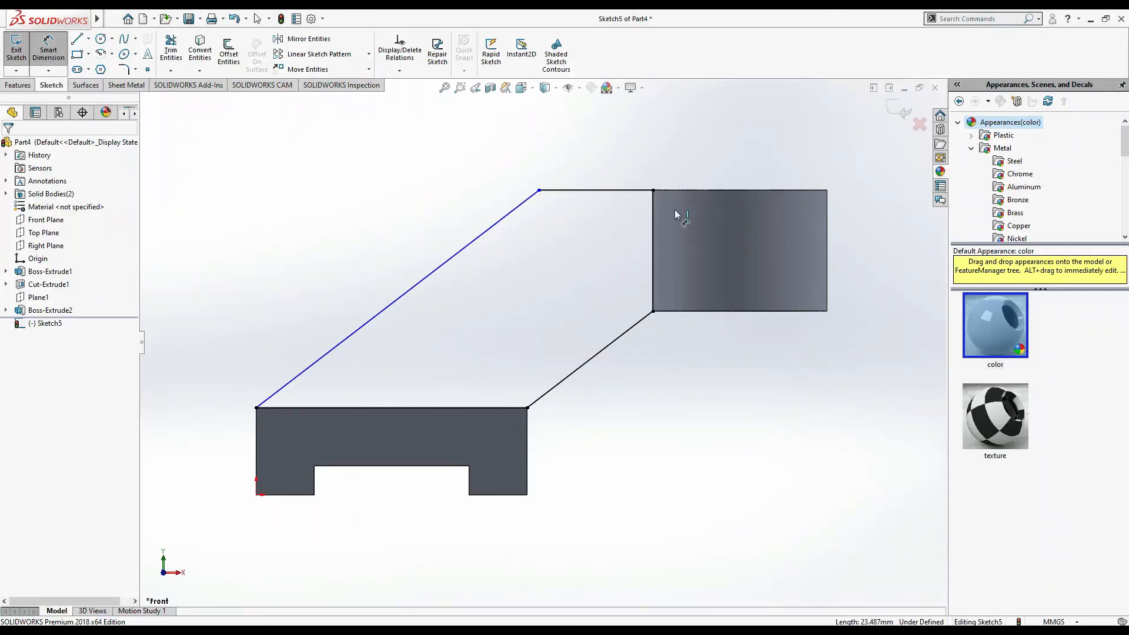
{"action": "middle_click_drag", "start_coordinate": [644, 175], "coordinate": [642, 184]}
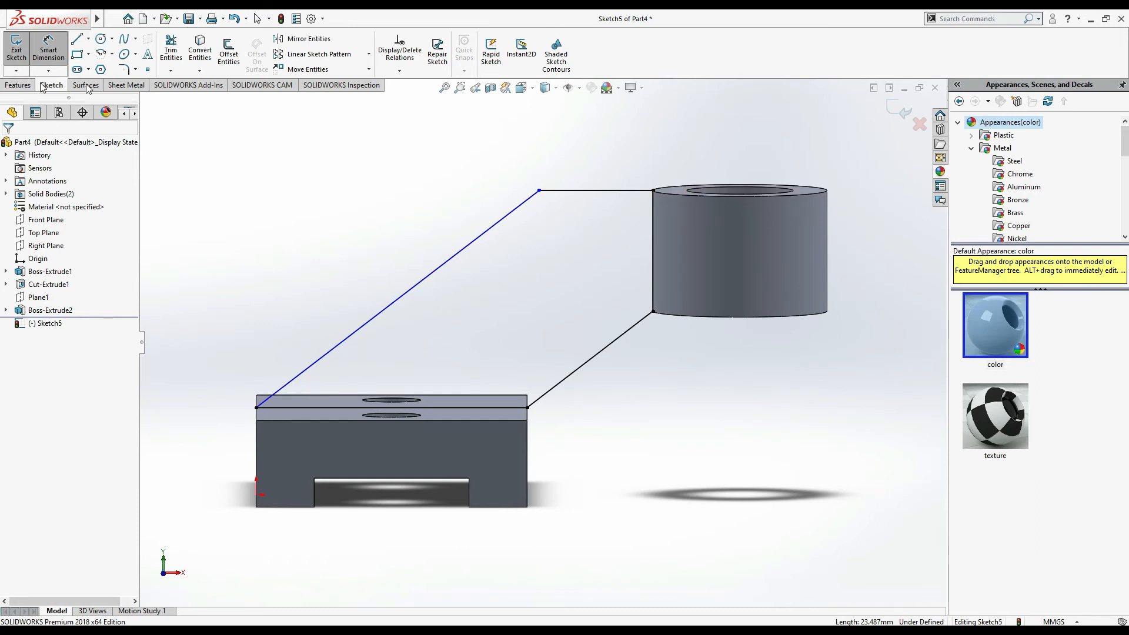
{"action": "left_click", "coordinate": [76, 38]}
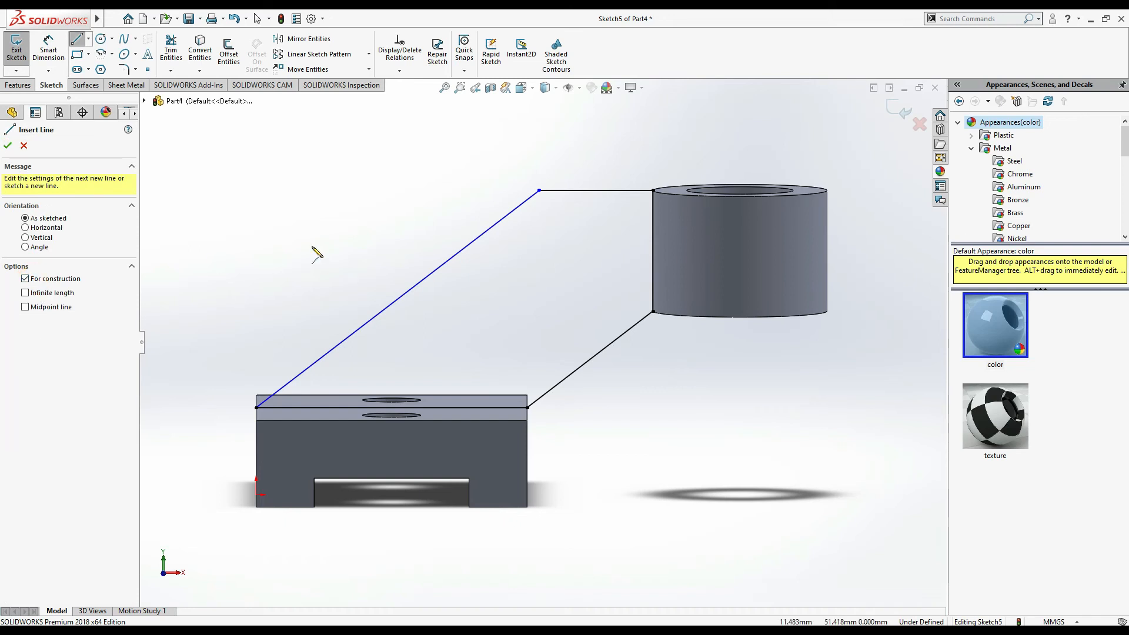
{"action": "key", "text": "ctrl+1"}
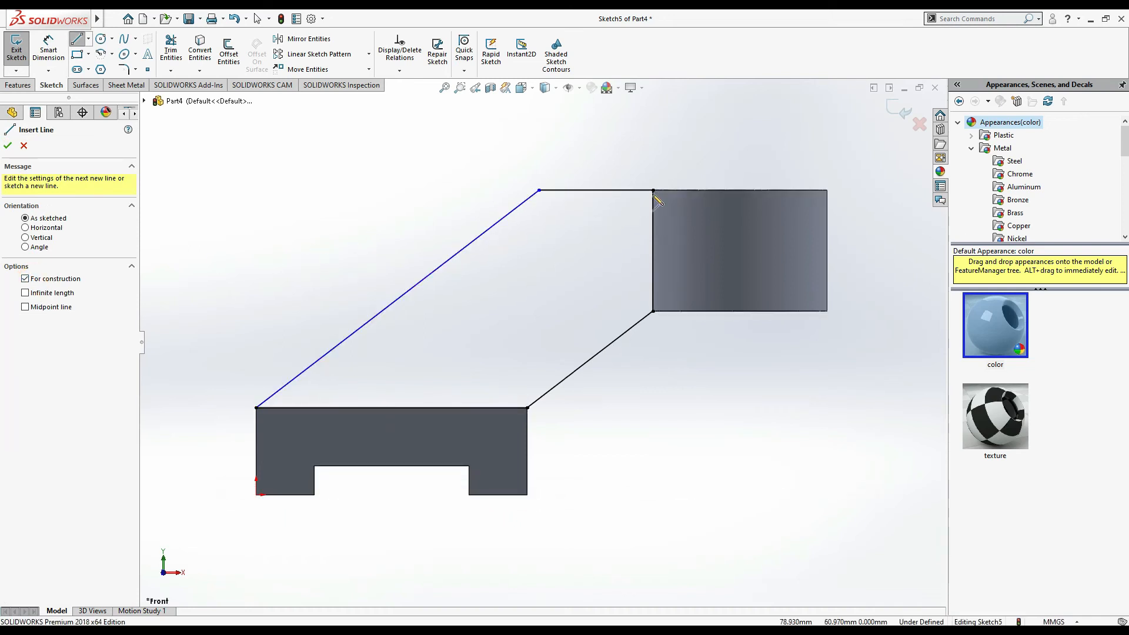
{"action": "left_click", "coordinate": [652, 190]}
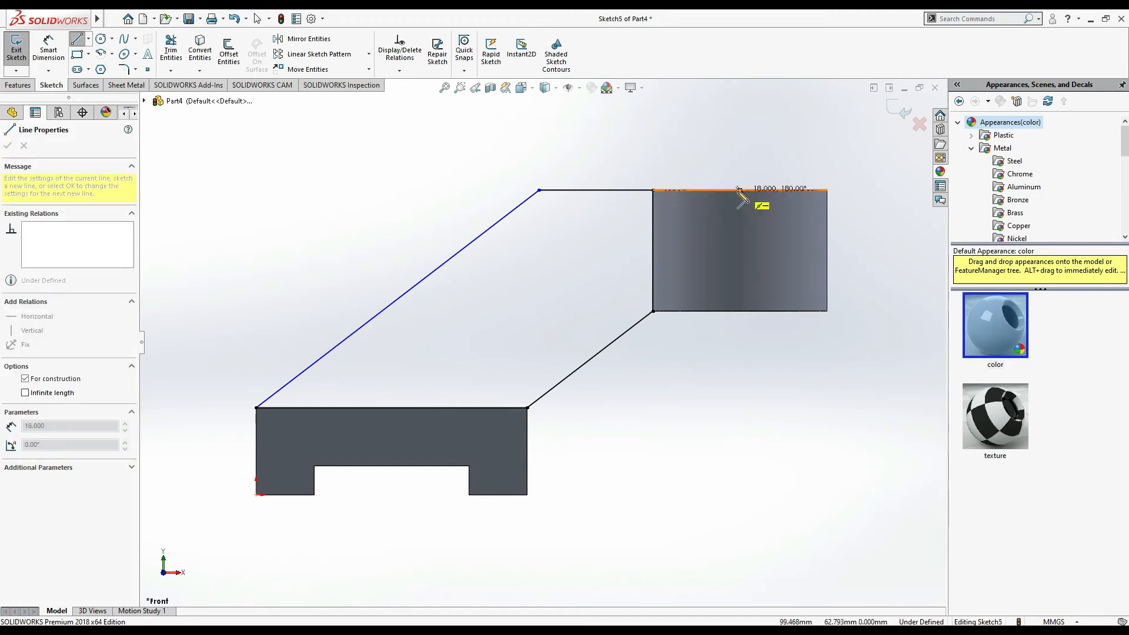
{"action": "left_click", "coordinate": [740, 190]}
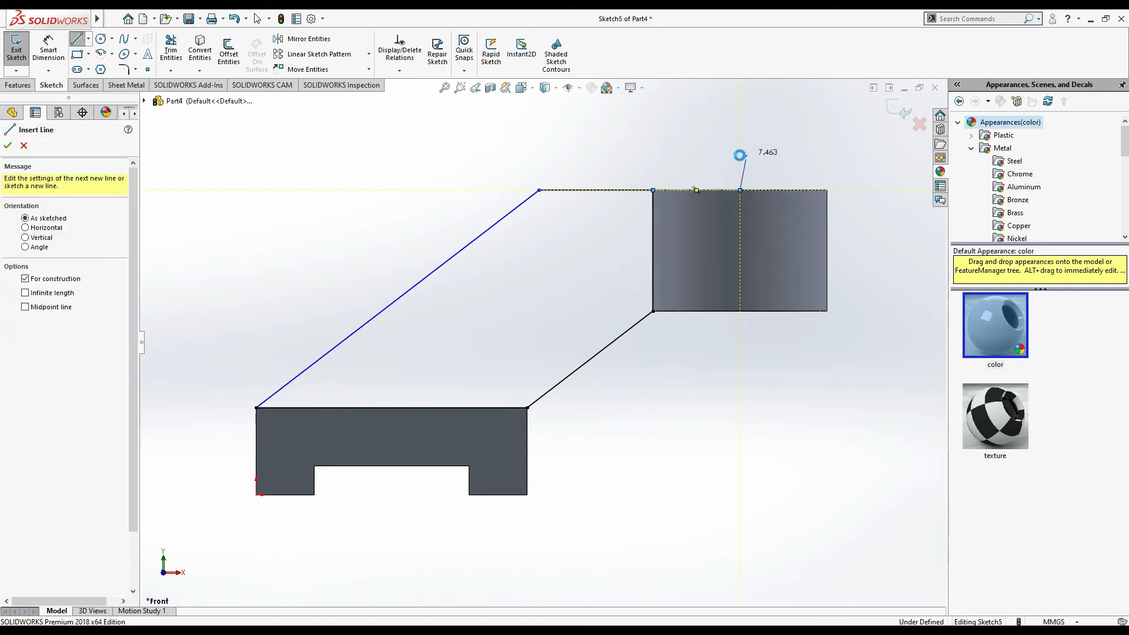
{"action": "key", "text": "Escape"}
- Dimension the distance from the construction line's end at the boss centre to the arm's upper corner as 36 mm, following the reference image
{"action": "left_click", "coordinate": [49, 50]}
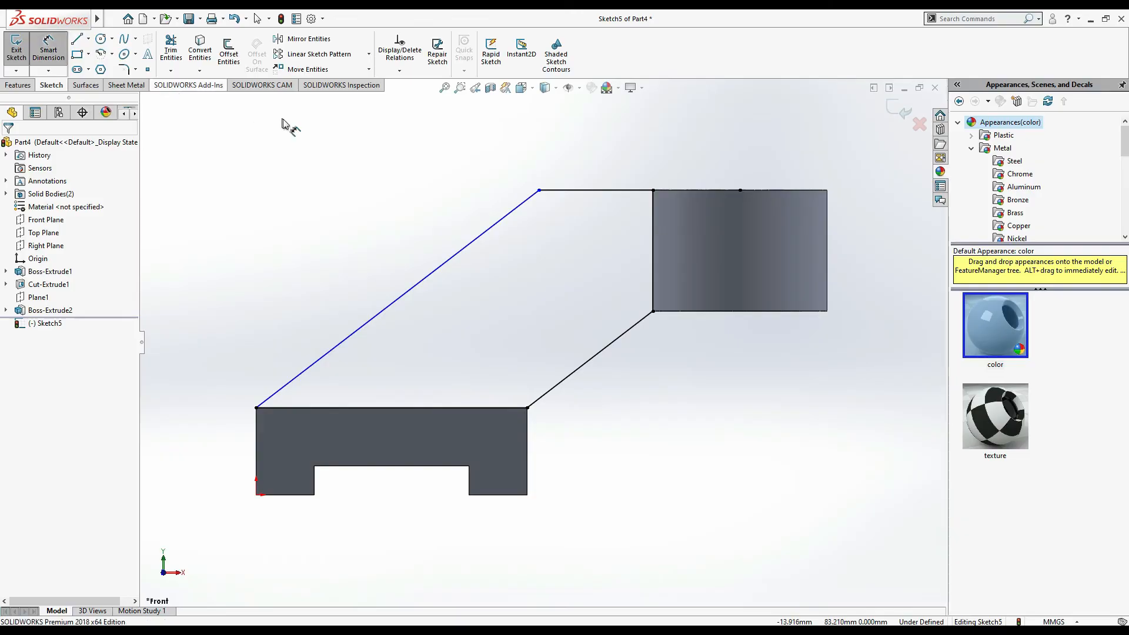
{"action": "key", "text": "alt+Tab"}
{"action": "key", "text": "alt+Tab"}
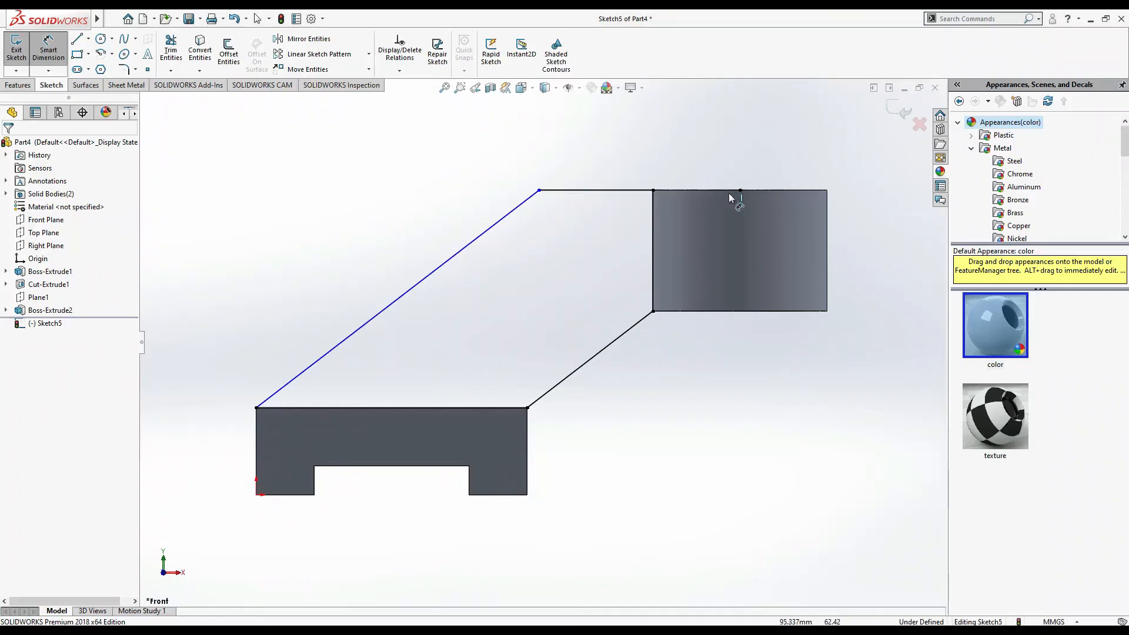
{"action": "left_click", "coordinate": [740, 191]}
{"action": "left_click", "coordinate": [539, 189]}
{"action": "left_click", "coordinate": [605, 153]}
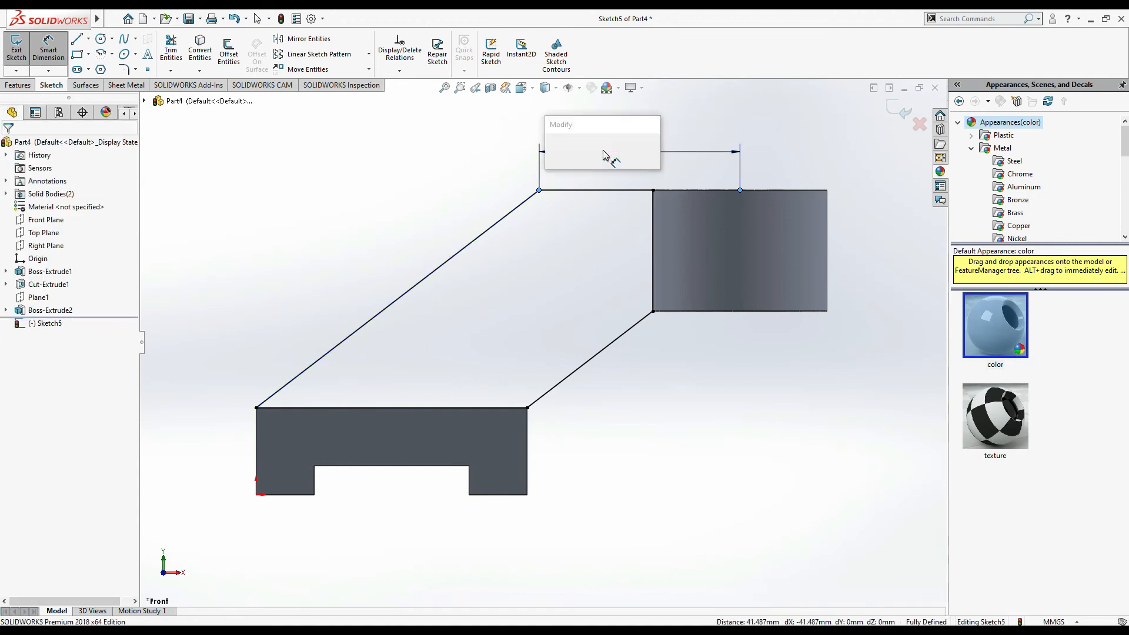
{"action": "type", "text": "36"}
{"action": "key", "text": "Return"}
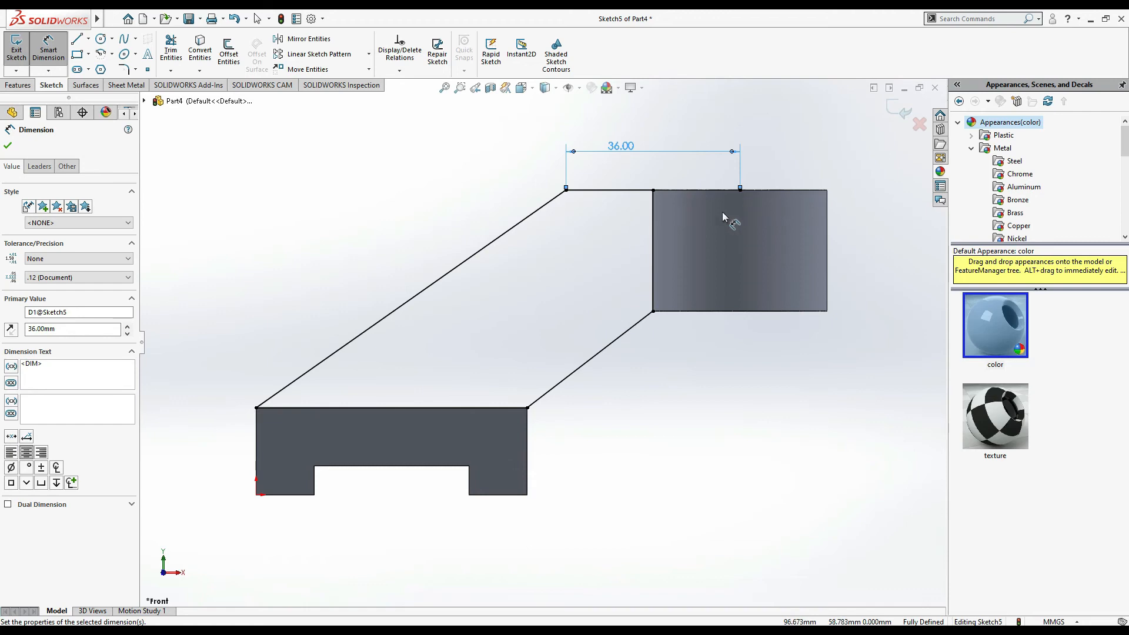
- Extrude the arm profile 12 mm with a Mid Plane end condition and merged result, taking the thickness from the reference image
{"action": "key", "text": "alt+Tab"}
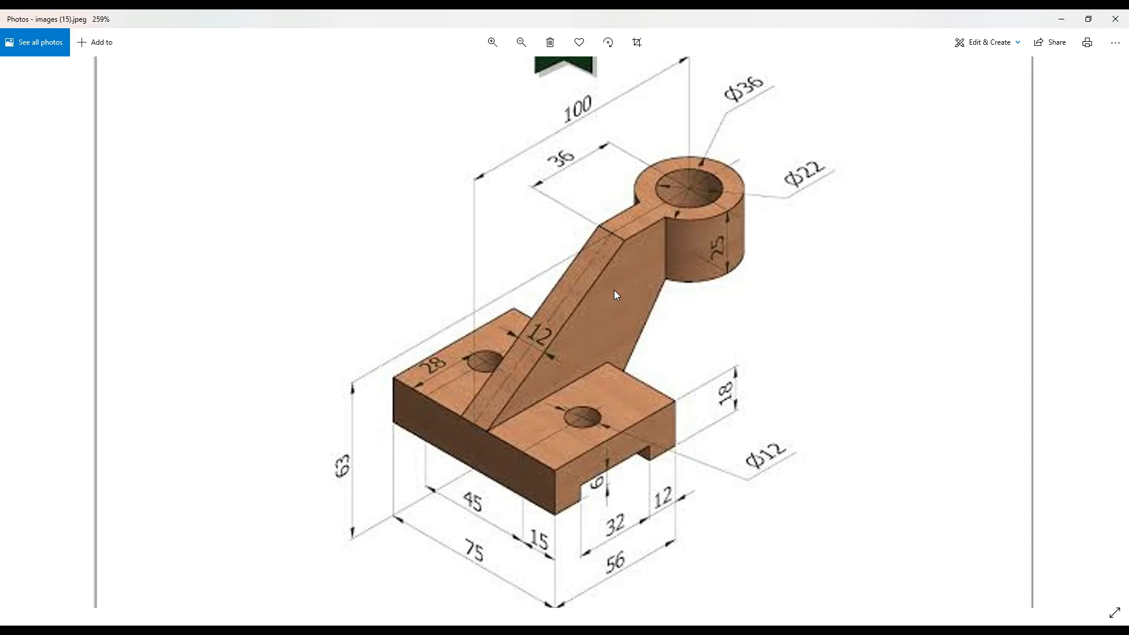
{"action": "key", "text": "alt+Tab"}
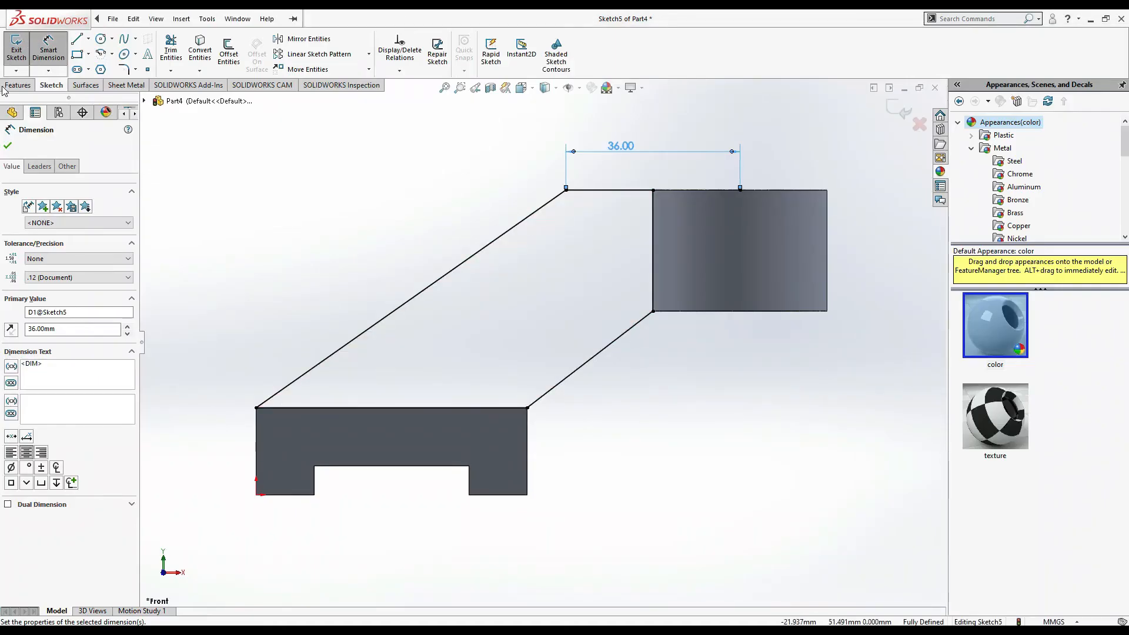
{"action": "left_click", "coordinate": [14, 86]}
{"action": "left_click", "coordinate": [21, 50]}
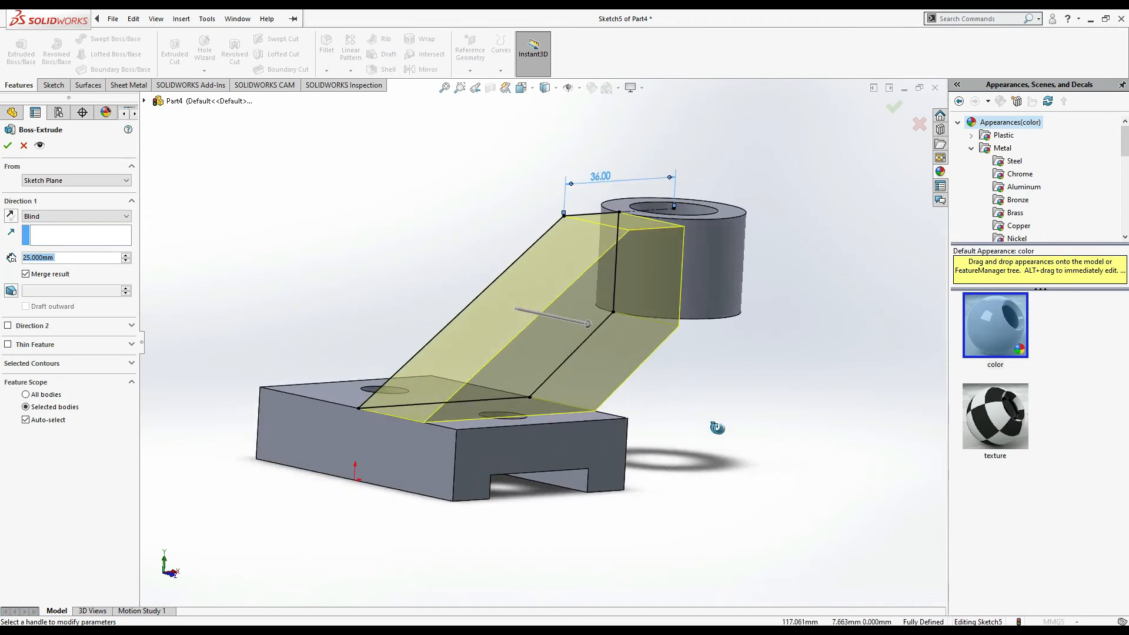
{"action": "left_click", "coordinate": [87, 216]}
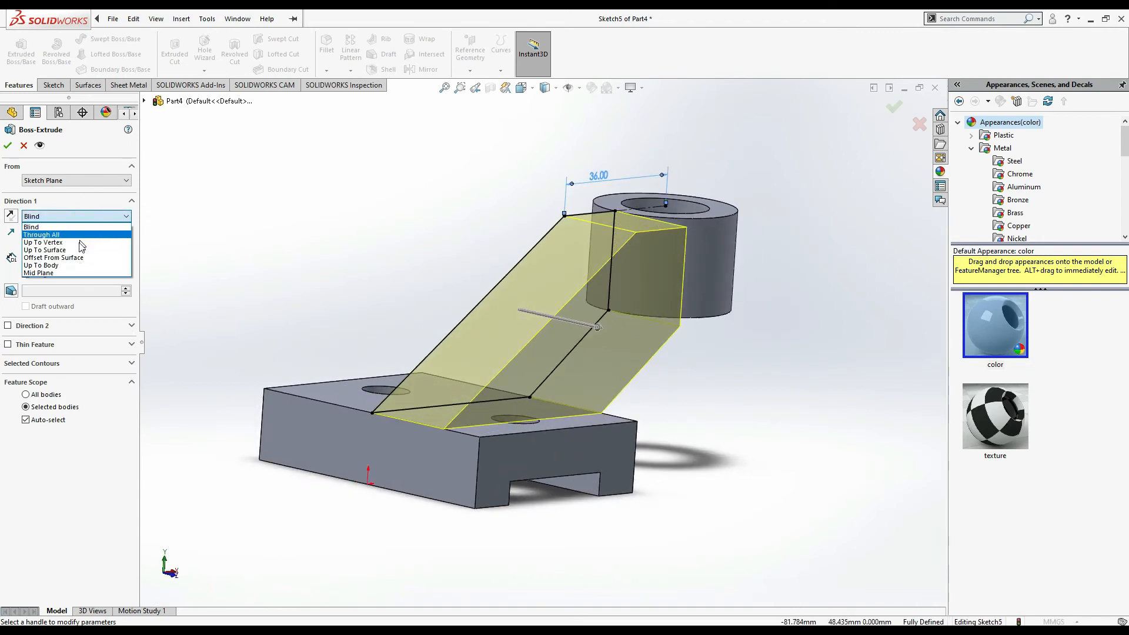
{"action": "left_click", "coordinate": [69, 274]}
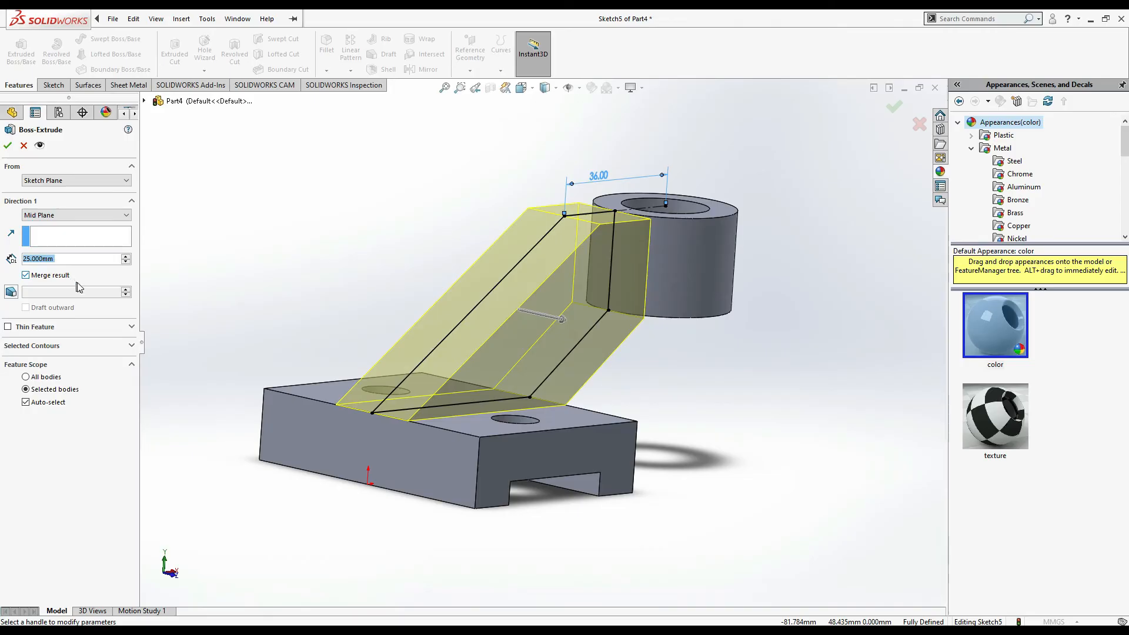
{"action": "key", "text": "alt+Tab"}
{"action": "key", "text": "alt+Tab"}
{"action": "left_click", "coordinate": [64, 260]}
{"action": "type", "text": "12"}
{"action": "key", "text": "Return"}
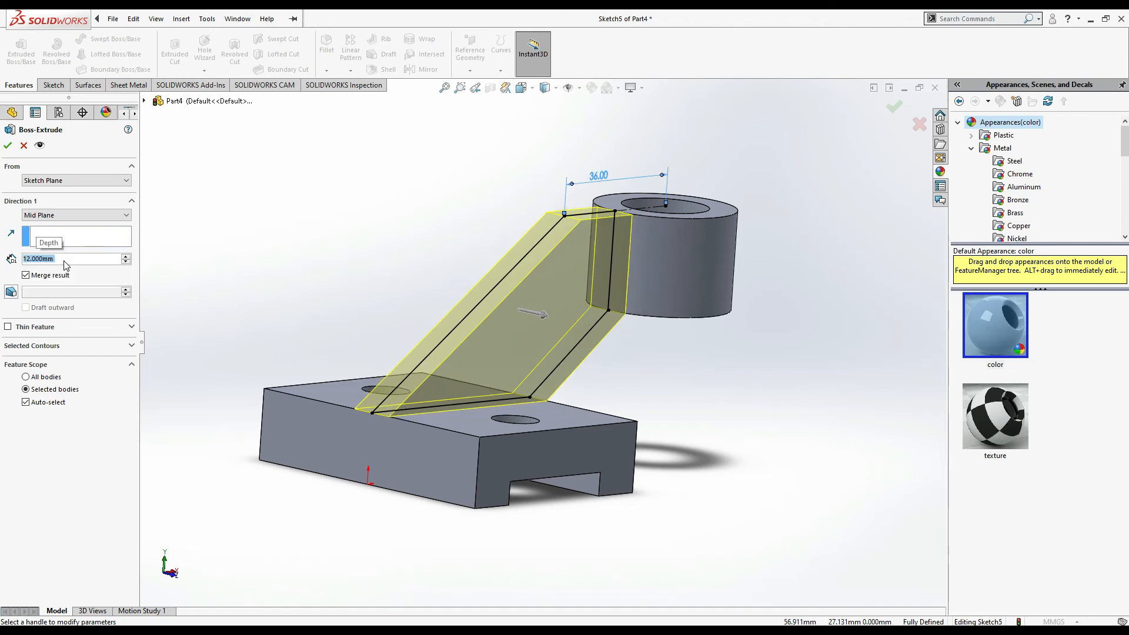
{"action": "middle_click_drag", "start_coordinate": [535, 481], "coordinate": [552, 498]}
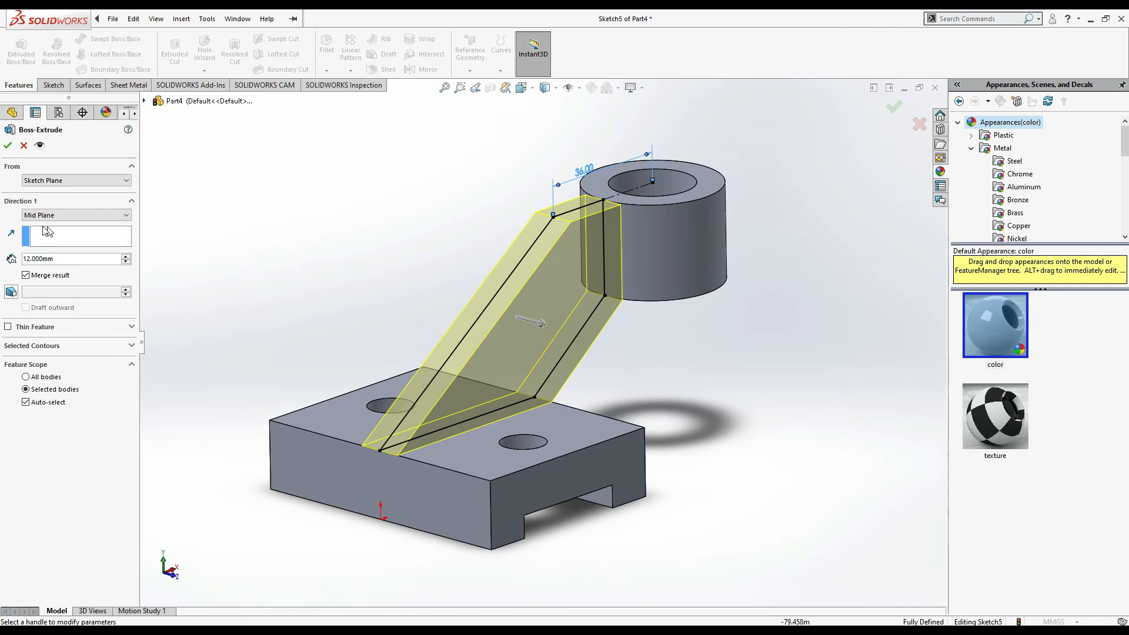
{"action": "left_click", "coordinate": [9, 146]}
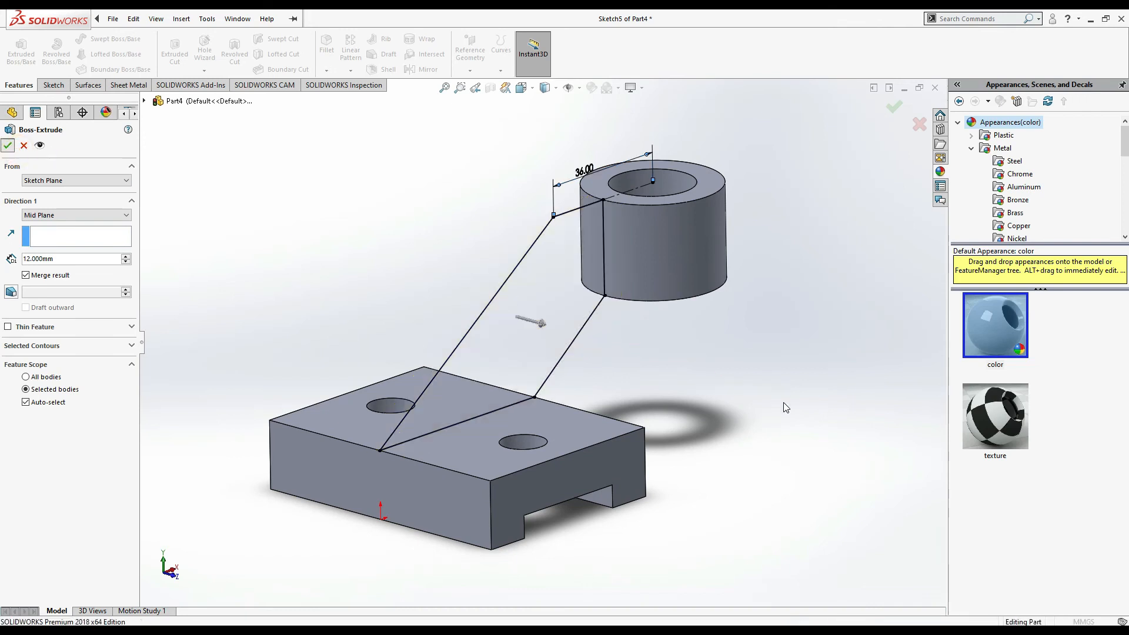
{"action": "mouse_move", "coordinate": [837, 439]}
{"action": "middle_mouse_down"}
{"action": "mouse_move", "coordinate": [739, 469]}
{"action": "mouse_move", "coordinate": [759, 394]}
{"action": "mouse_move", "coordinate": [786, 436]}
{"action": "middle_mouse_up"}
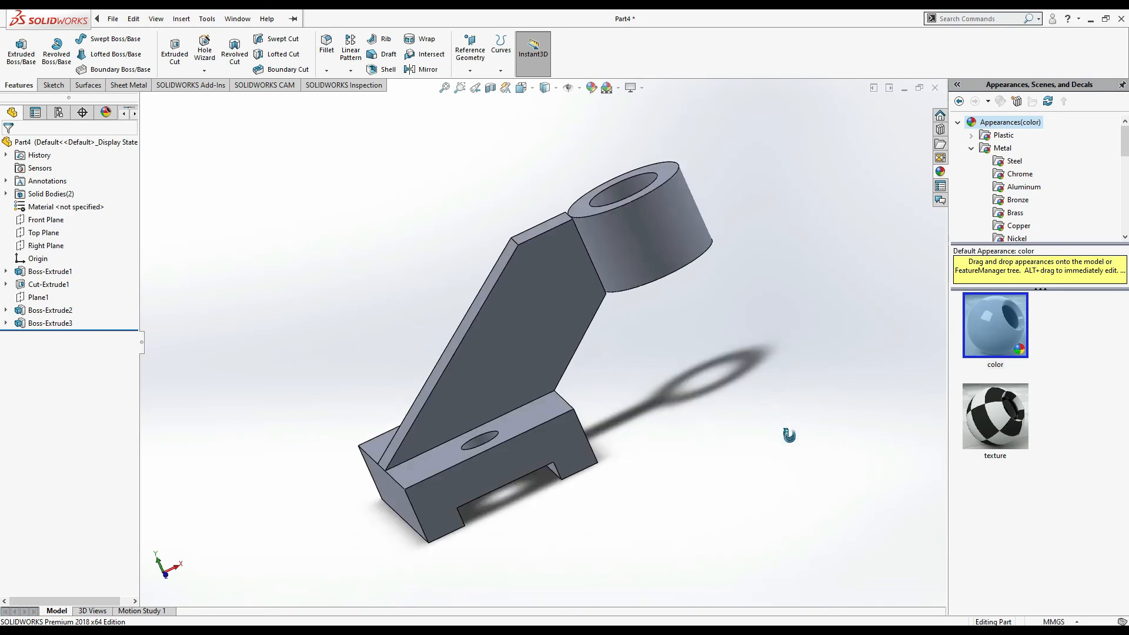
- Start a sketch on the arm's end face next to the boss and convert the face's edges into the profile
{"action": "key", "text": "alt+Tab"}
{"action": "key", "text": "alt+Tab"}
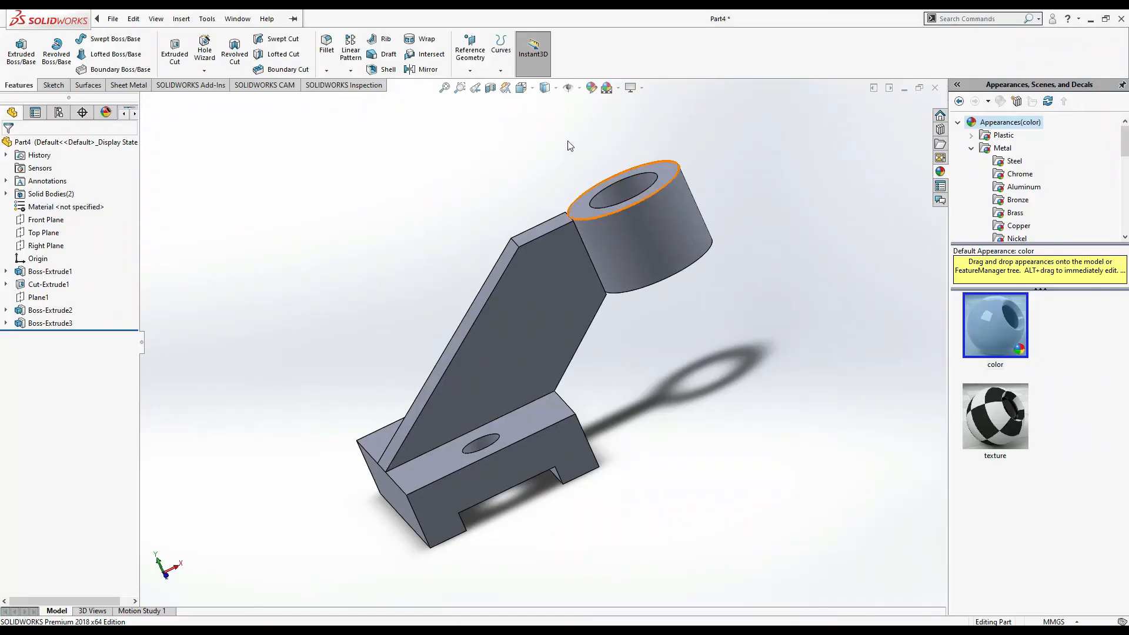
{"action": "middle_click_drag", "start_coordinate": [701, 345], "coordinate": [666, 389]}
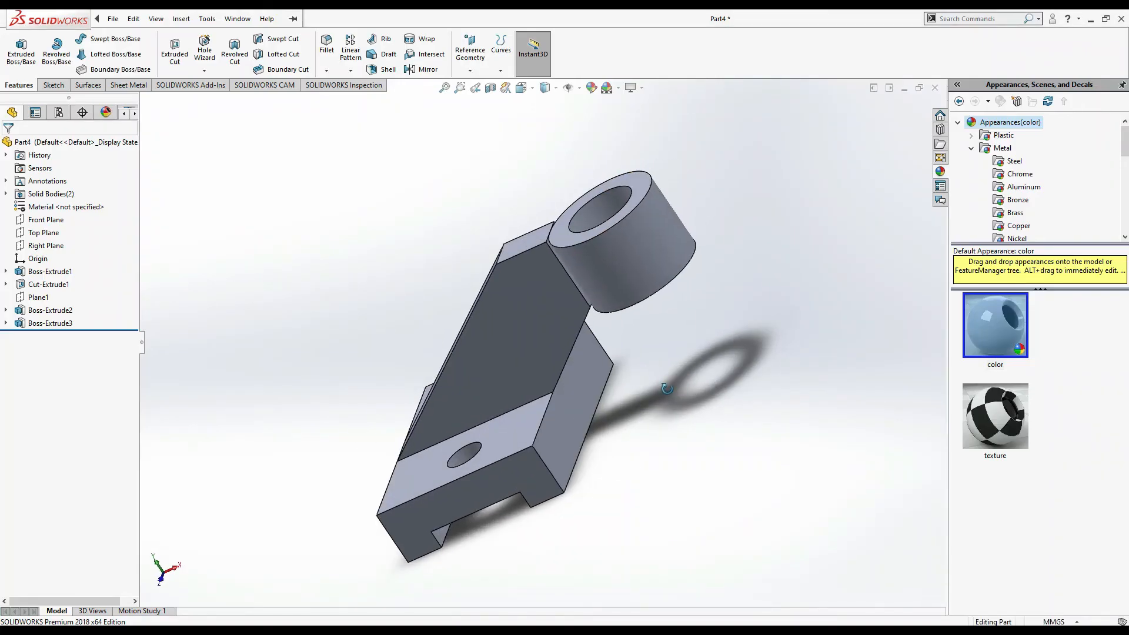
{"action": "scroll", "coordinate": [623, 312], "scroll_direction": "down", "scroll_amount": 5}
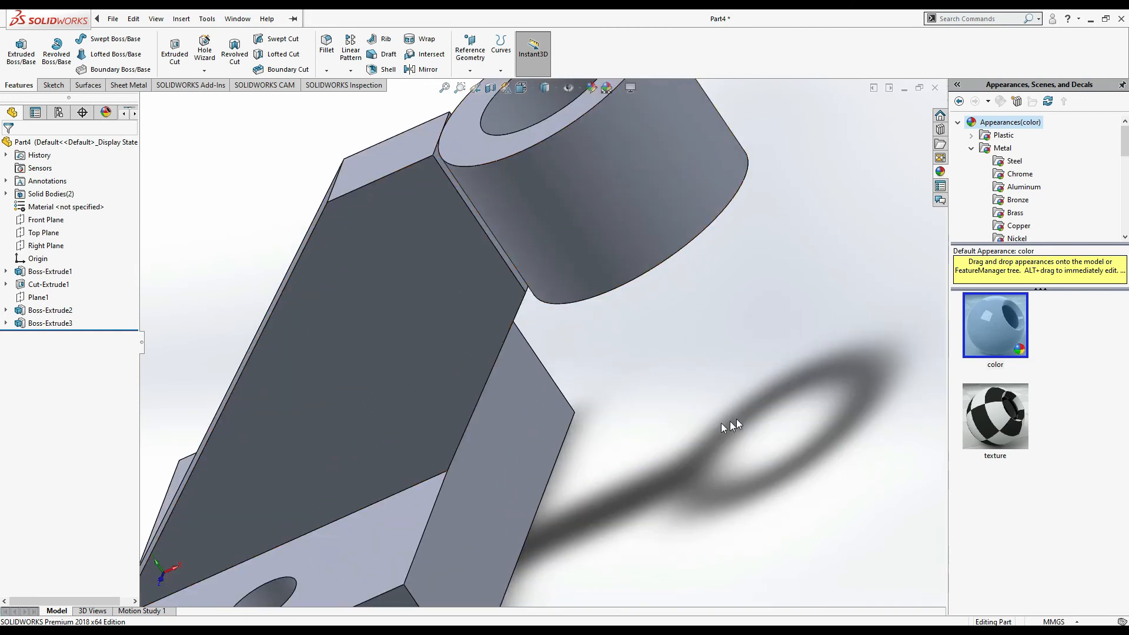
{"action": "mouse_move", "coordinate": [701, 386]}
{"action": "middle_mouse_down"}
{"action": "mouse_move", "coordinate": [749, 361]}
{"action": "mouse_move", "coordinate": [714, 400]}
{"action": "middle_mouse_up"}
{"action": "left_click", "coordinate": [429, 168]}
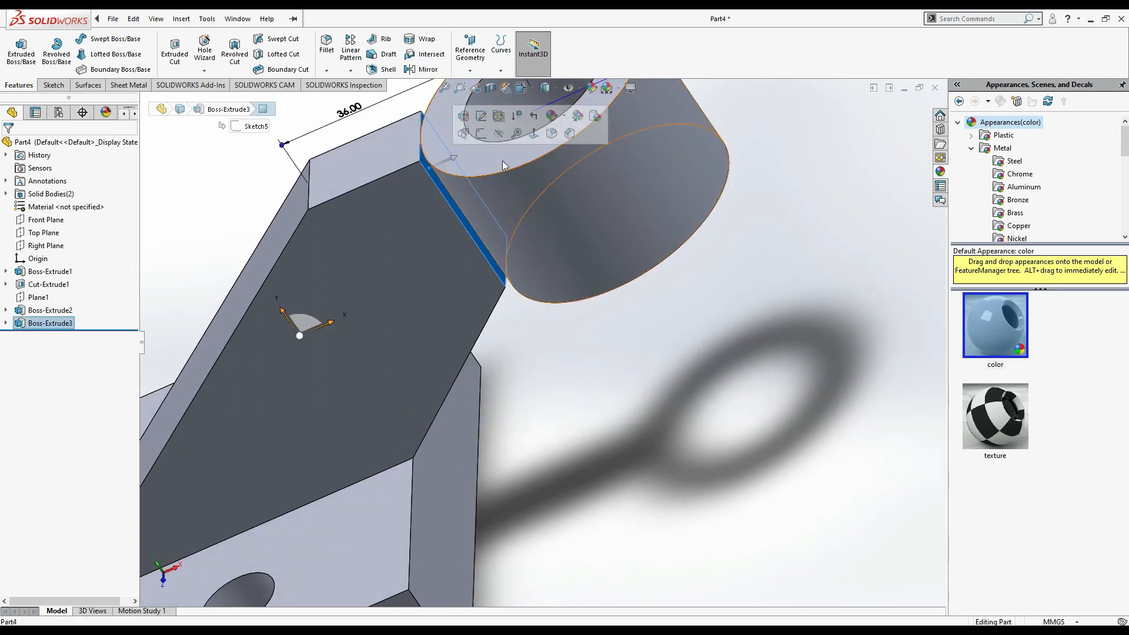
{"action": "scroll", "coordinate": [502, 159], "scroll_direction": "down", "scroll_amount": 3}
{"action": "scroll", "coordinate": [413, 187], "scroll_direction": "down", "scroll_amount": 5}
{"action": "scroll", "coordinate": [365, 189], "scroll_direction": "up", "scroll_amount": 3}
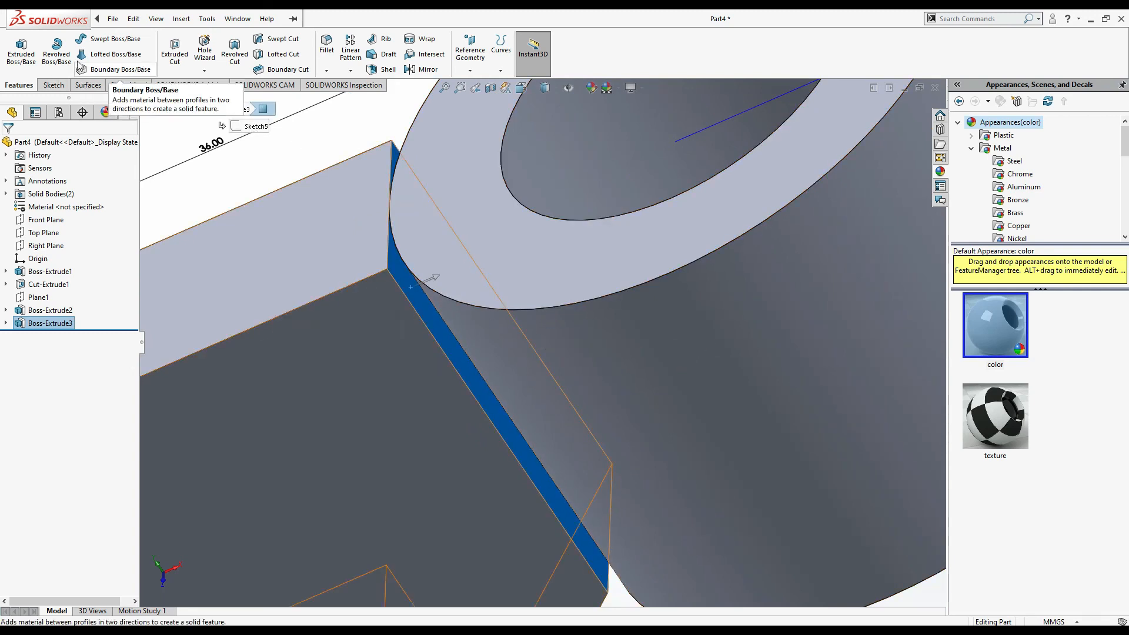
{"action": "left_click", "coordinate": [20, 50]}
{"action": "left_click", "coordinate": [199, 61]}
{"action": "scroll", "coordinate": [511, 320], "scroll_direction": "up", "scroll_amount": 5}
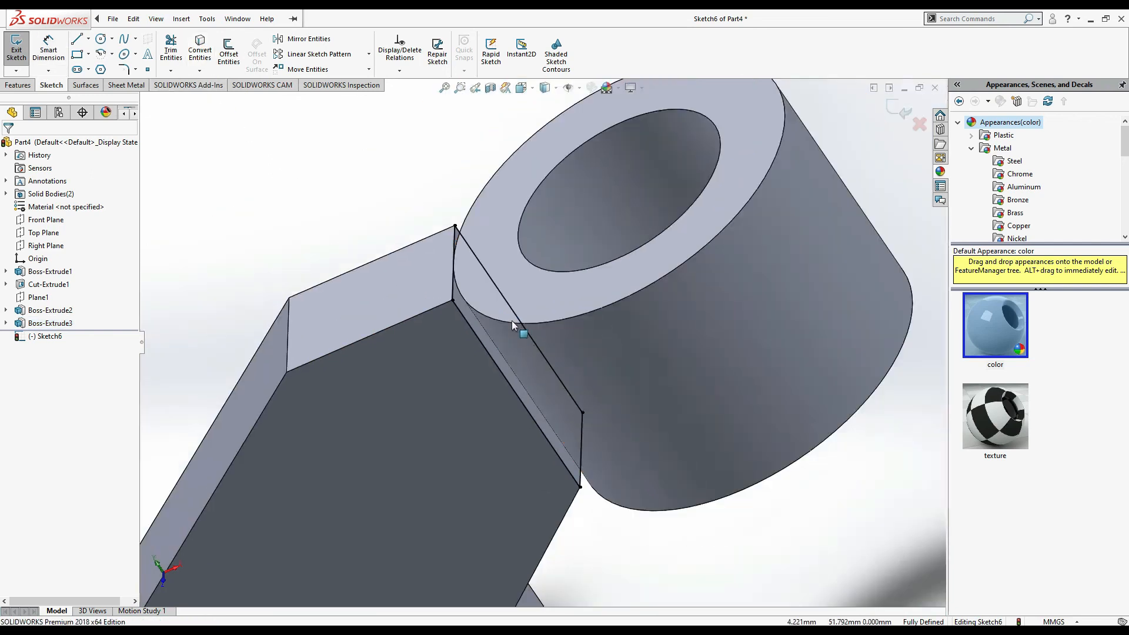
- Extrude the converted end-face profile toward the boss with an Up To Next end condition and merged result
{"action": "left_click", "coordinate": [18, 85]}
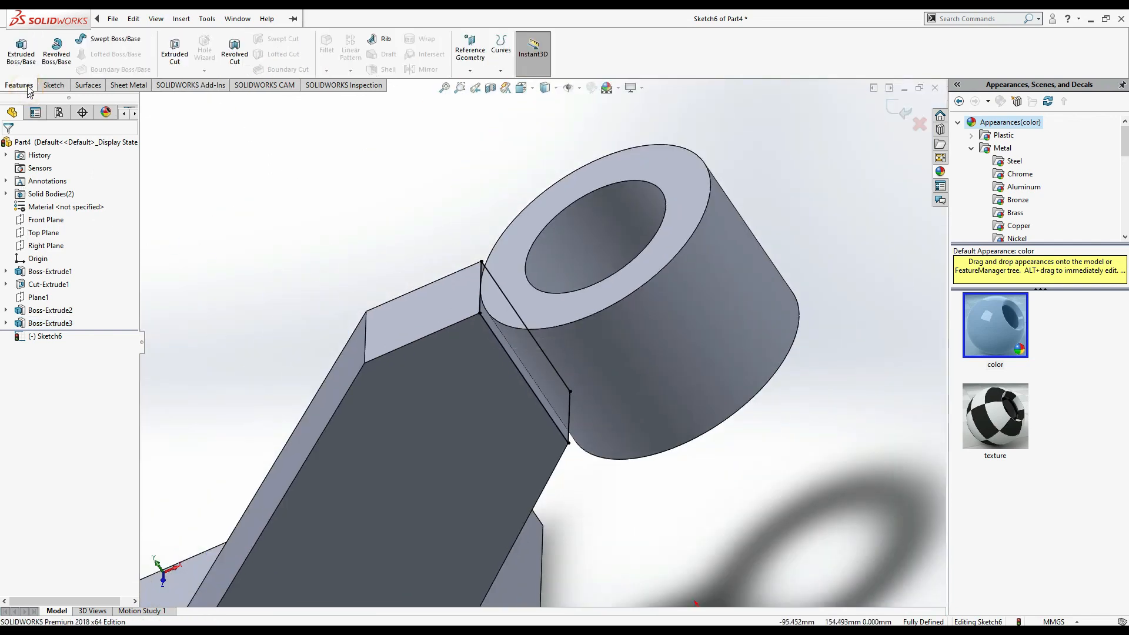
{"action": "left_click", "coordinate": [24, 58]}
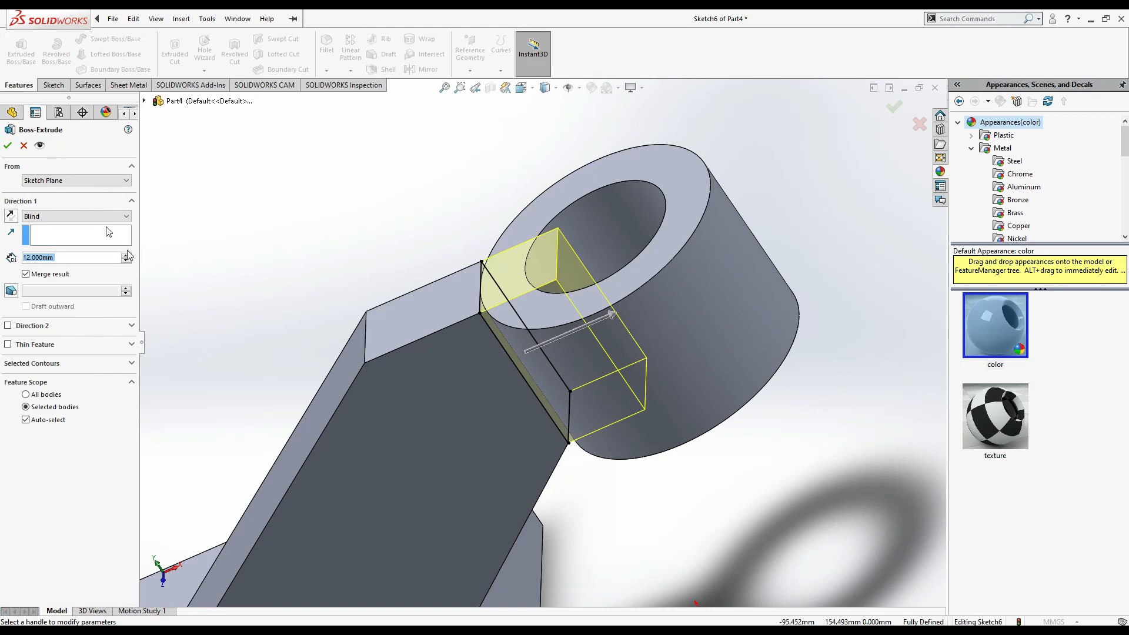
{"action": "left_click", "coordinate": [75, 216]}
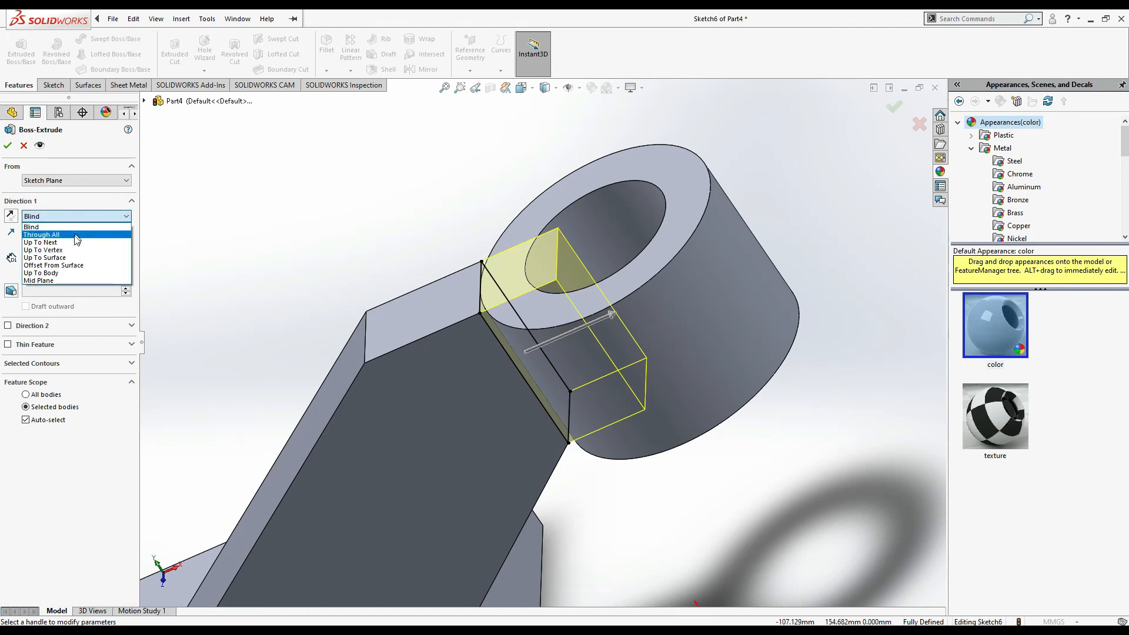
{"action": "left_click", "coordinate": [74, 243]}
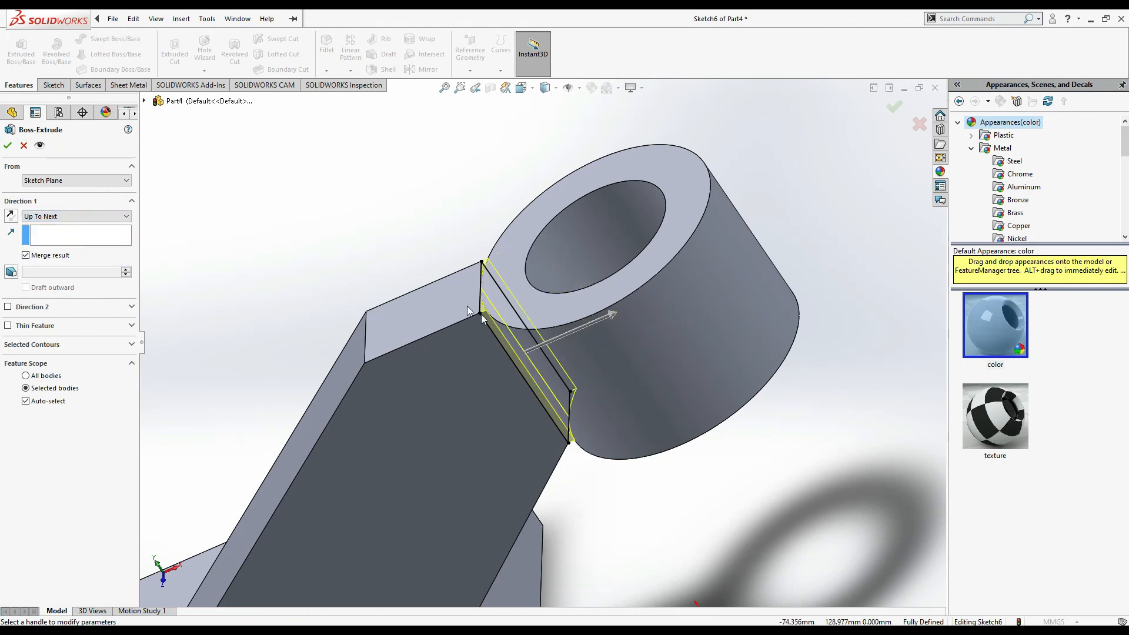
{"action": "scroll", "coordinate": [494, 320], "scroll_direction": "down", "scroll_amount": 8}
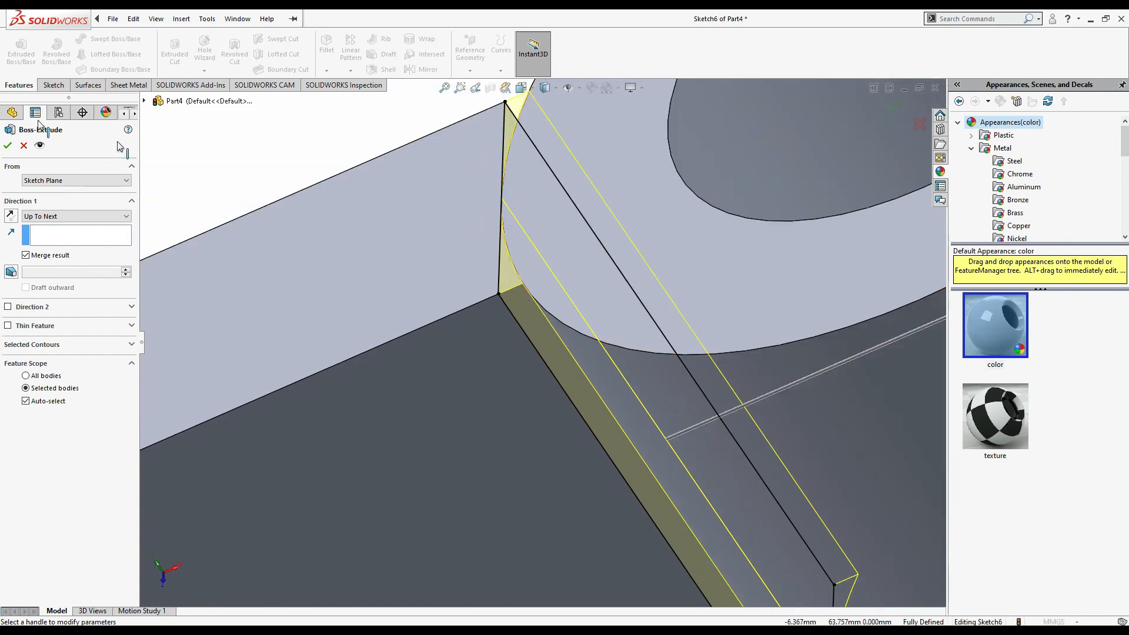
{"action": "left_click", "coordinate": [8, 147]}
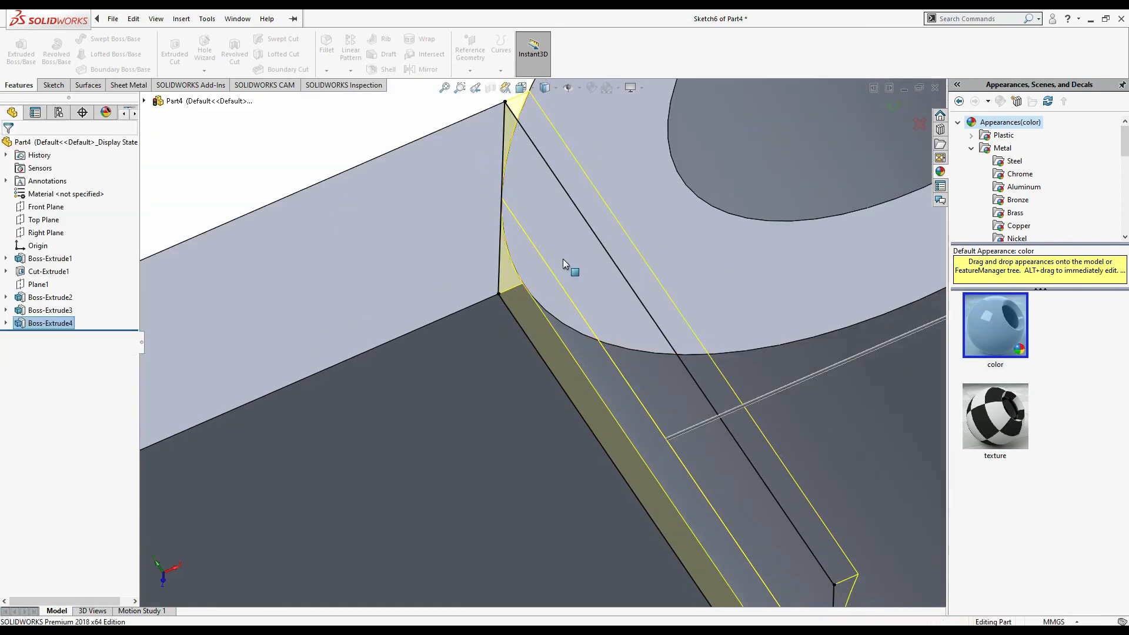
{"action": "scroll", "coordinate": [569, 270], "scroll_direction": "up", "scroll_amount": 10}
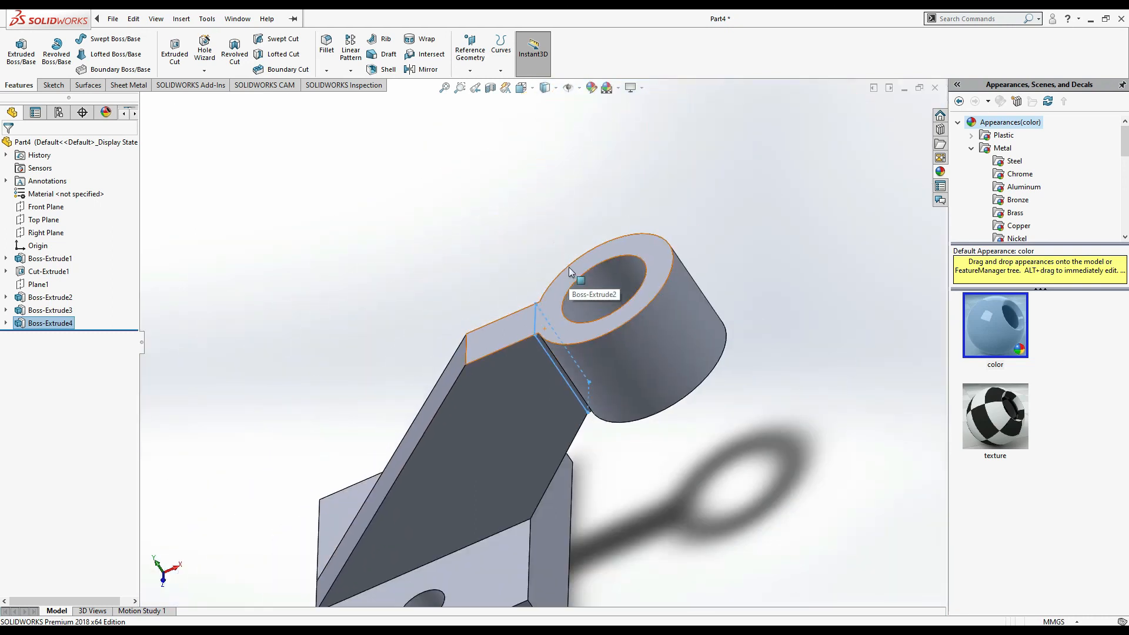
- Compare the bracket with the reference image and orient it in an isometric view matching the picture
{"action": "left_click", "coordinate": [521, 88]}
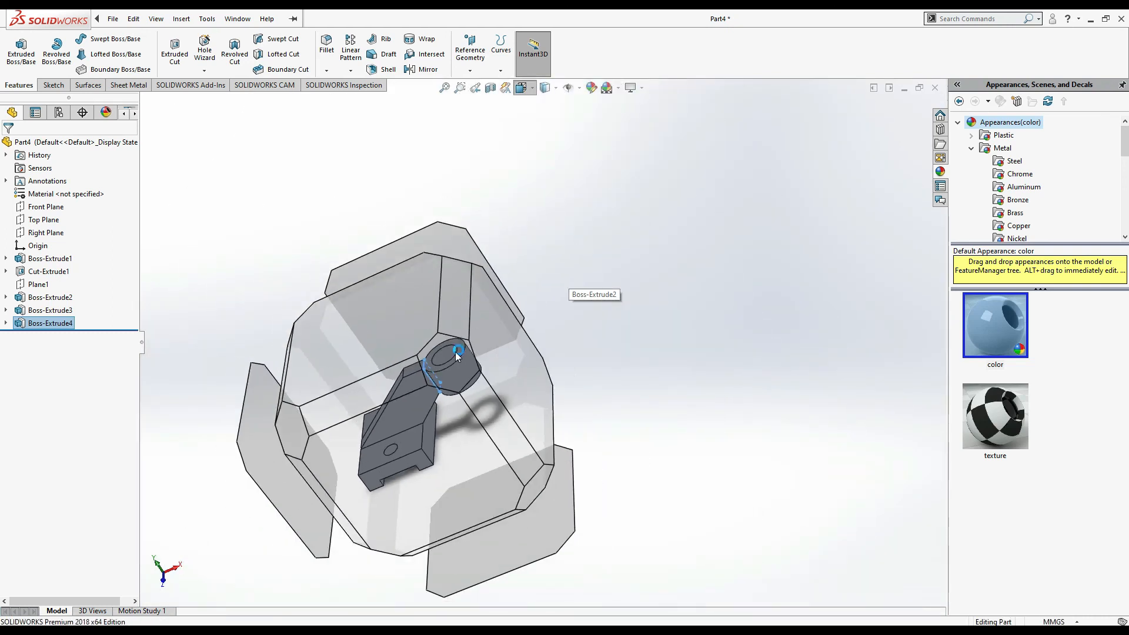
{"action": "left_click", "coordinate": [453, 354]}
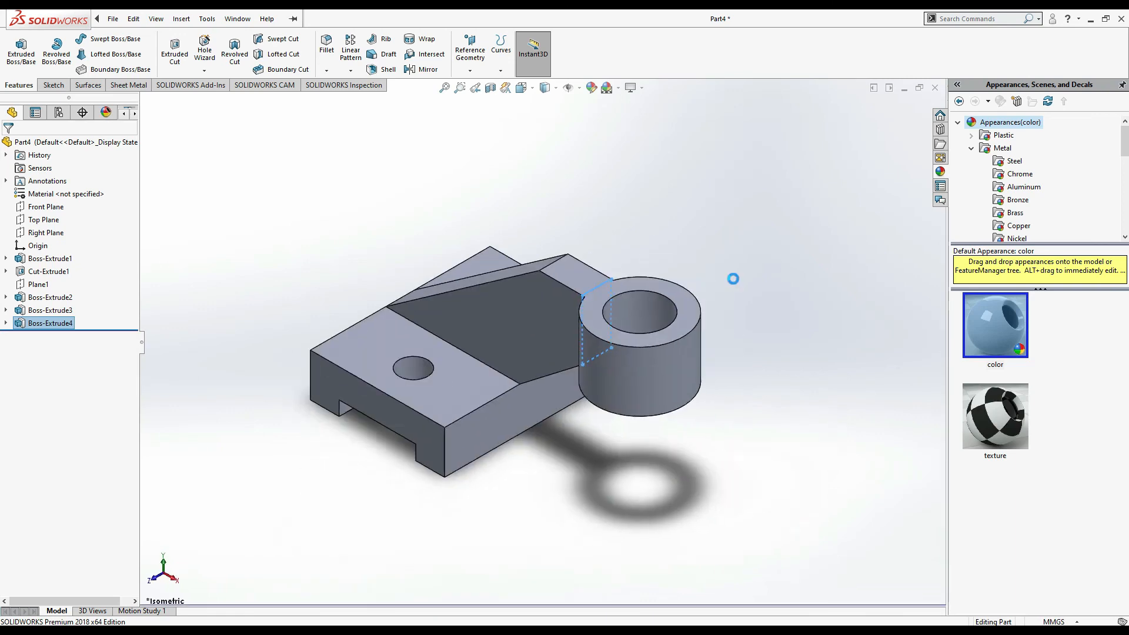
{"action": "key", "text": "alt+Tab"}
{"action": "key", "text": "alt+Tab"}
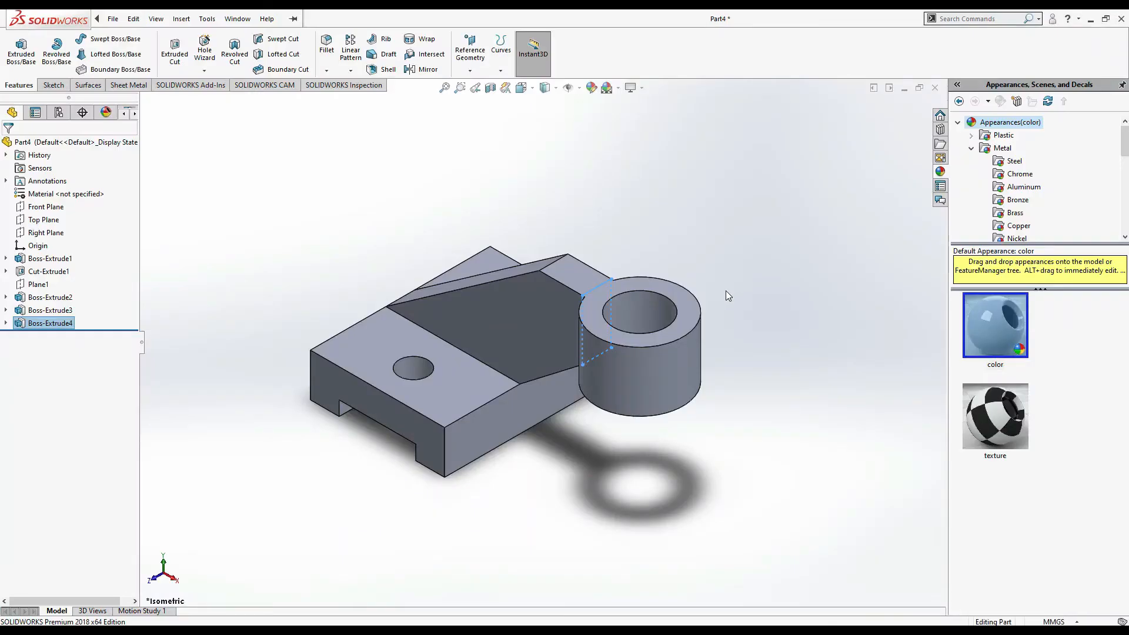
{"action": "middle_click_drag", "start_coordinate": [734, 463], "coordinate": [828, 429]}
{"action": "left_click", "coordinate": [521, 87]}
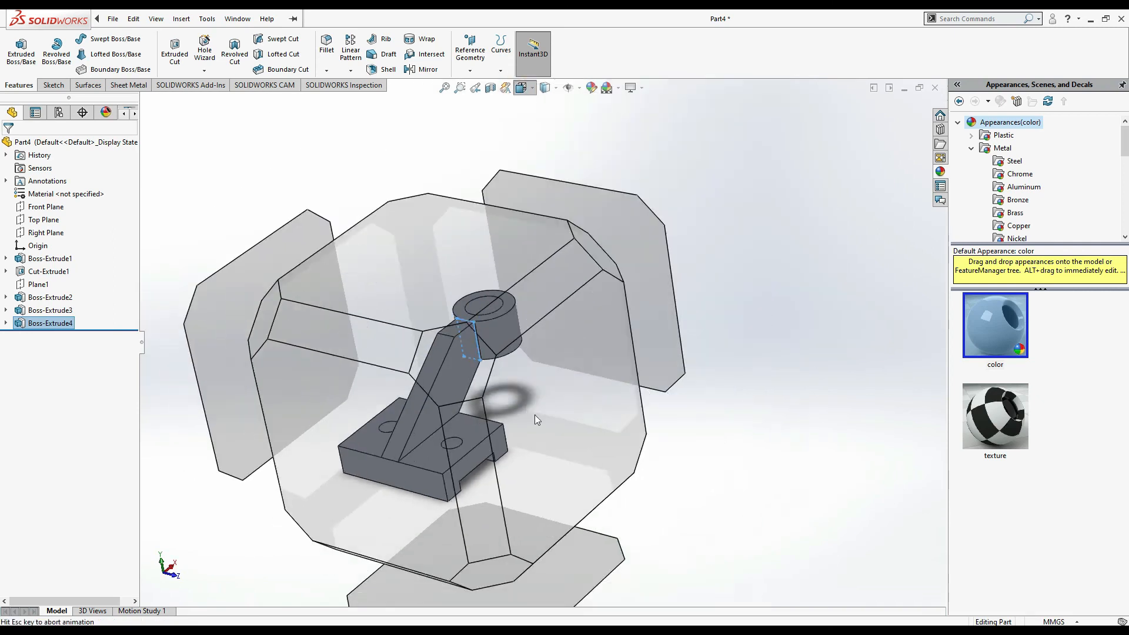
{"action": "left_click", "coordinate": [503, 385]}
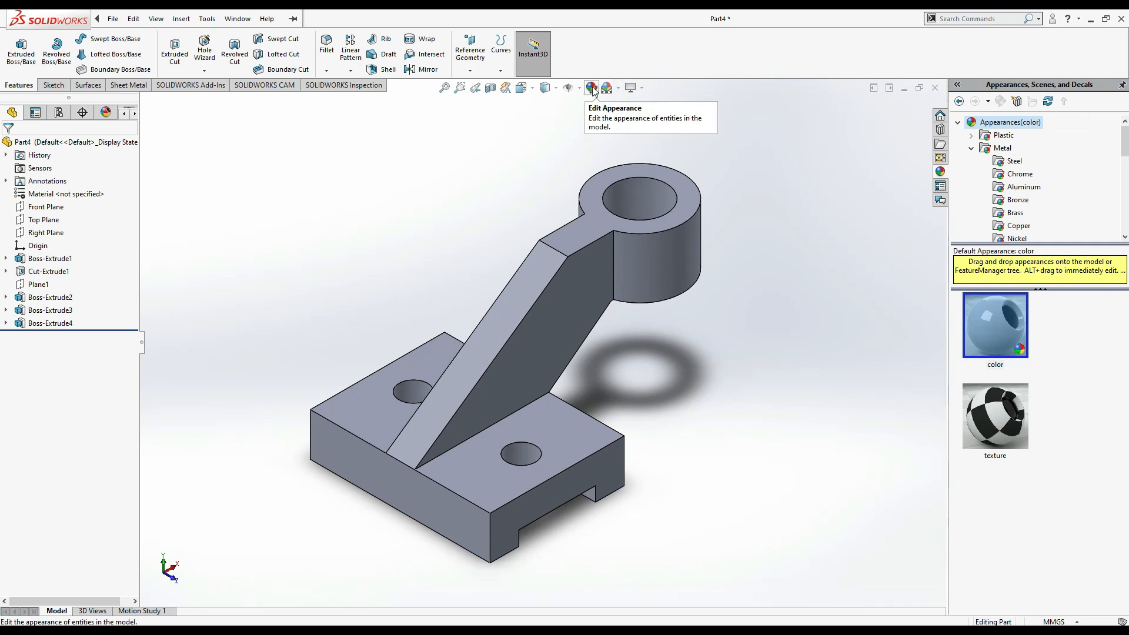
- Change the whole part's appearance to a copper-brown colour with RGB values 232, 146, 105
{"action": "left_click", "coordinate": [592, 88]}
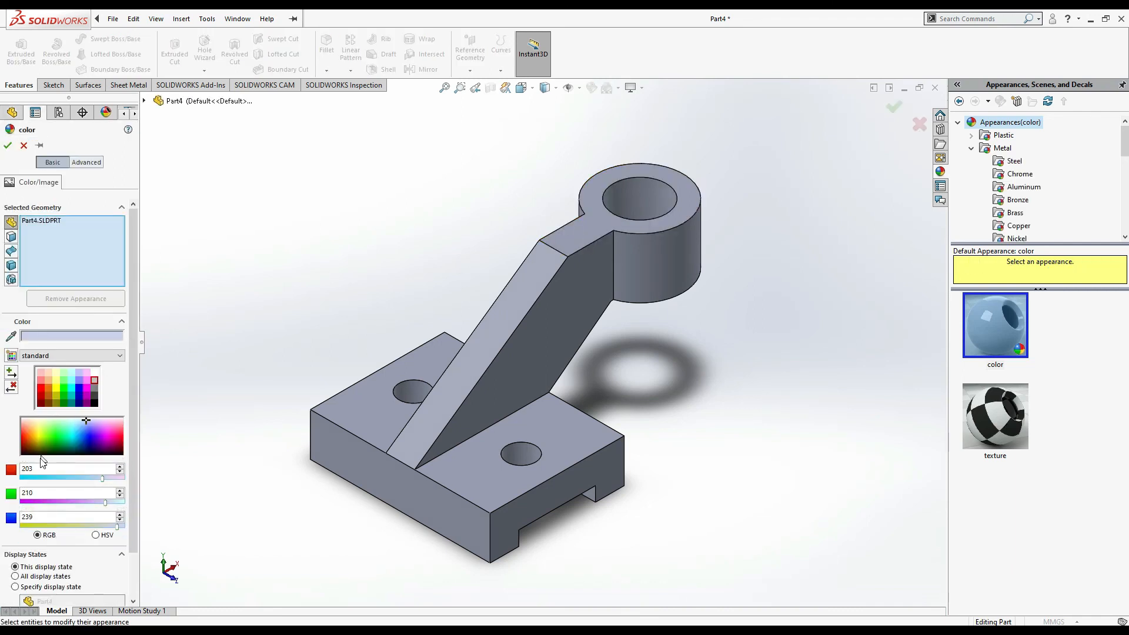
{"action": "left_click", "coordinate": [47, 380]}
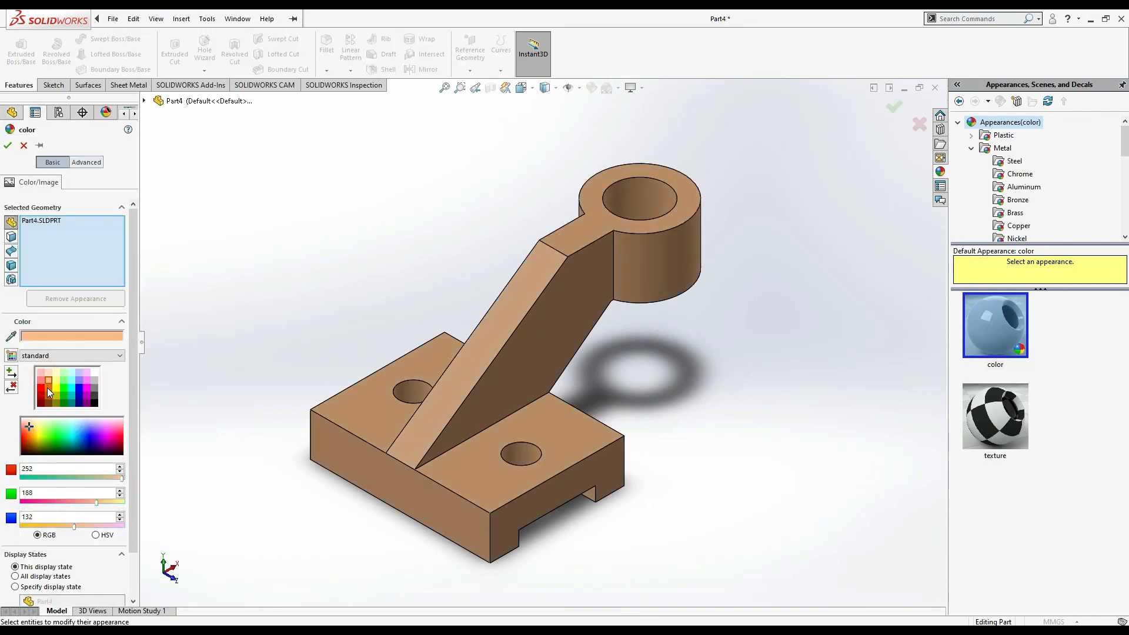
{"action": "left_click", "coordinate": [47, 386]}
{"action": "left_click", "coordinate": [67, 503]}
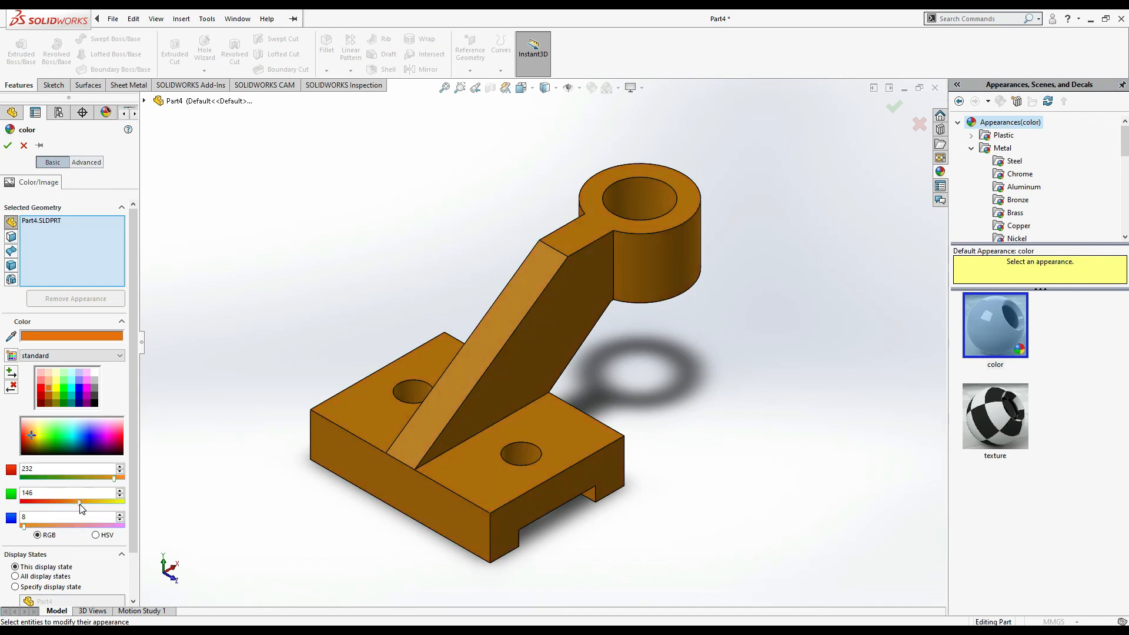
{"action": "left_click", "coordinate": [39, 525]}
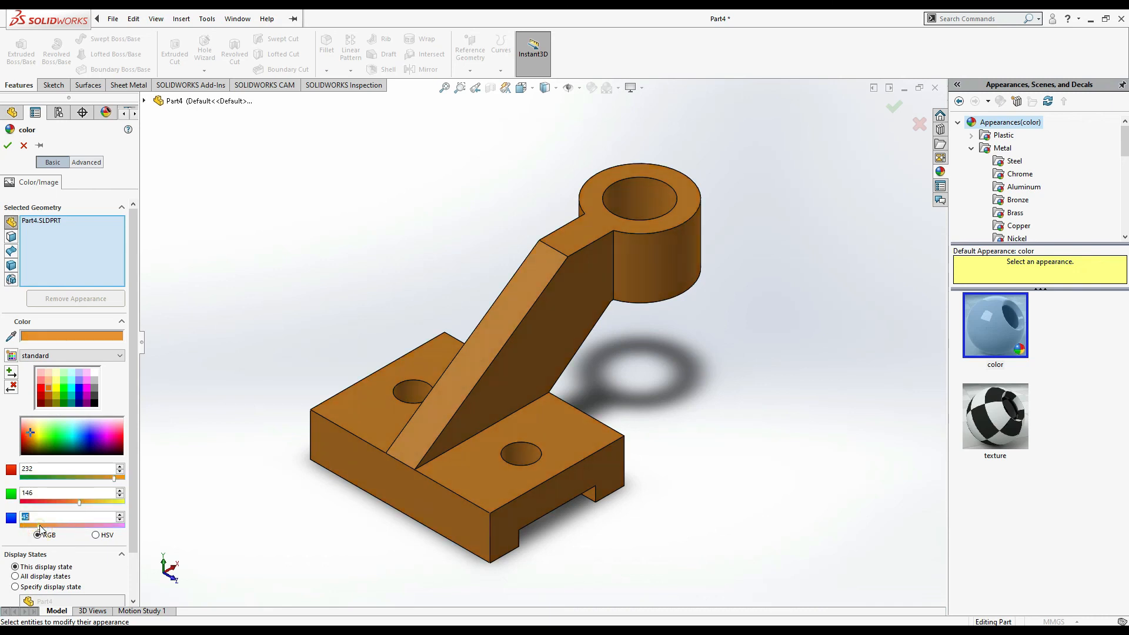
{"action": "left_click_drag", "start_coordinate": [40, 526], "coordinate": [58, 527]}
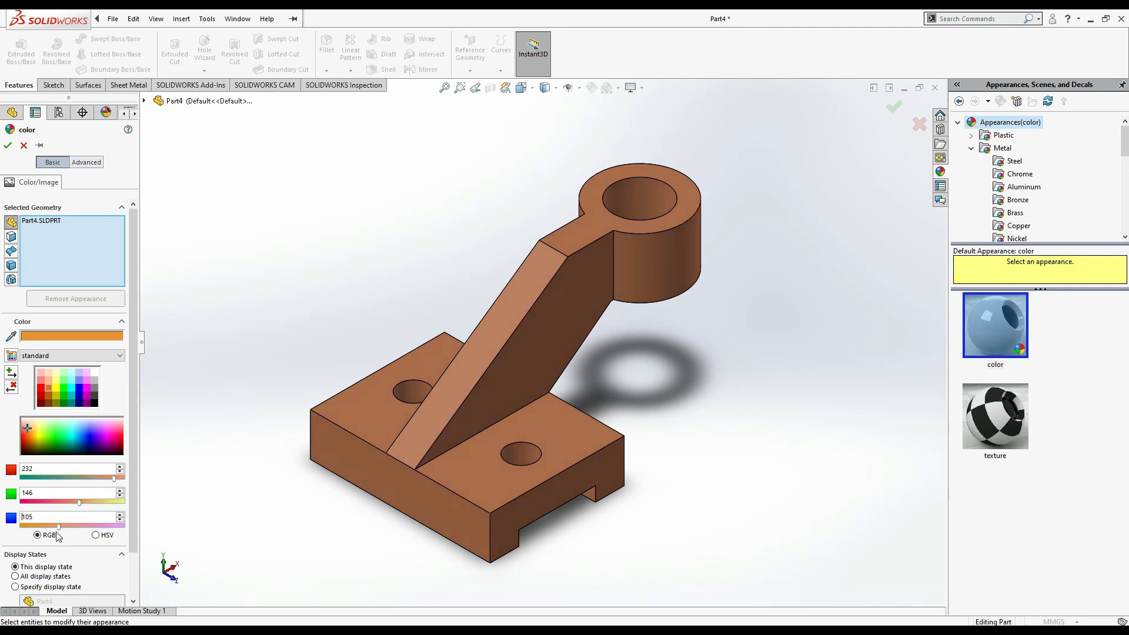
{"action": "left_click", "coordinate": [8, 145]}
- Colour the inner faces of the two base holes and the boss bore light orange, and compare the part with the reference image
{"action": "left_click", "coordinate": [527, 454]}
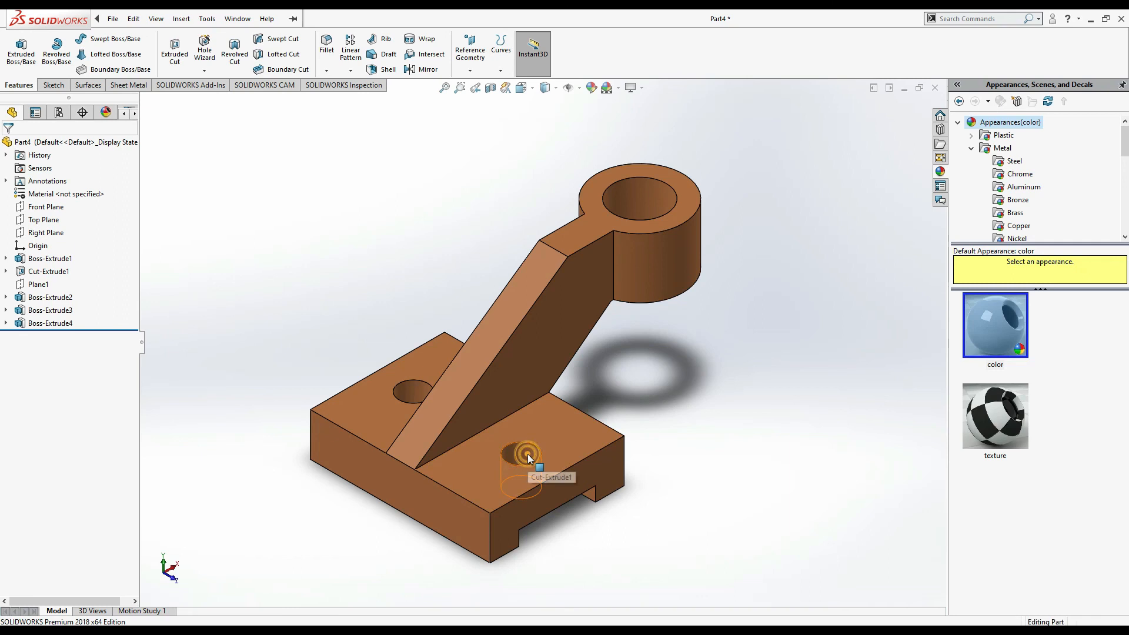
{"action": "left_click", "coordinate": [411, 392], "text": "ctrl"}
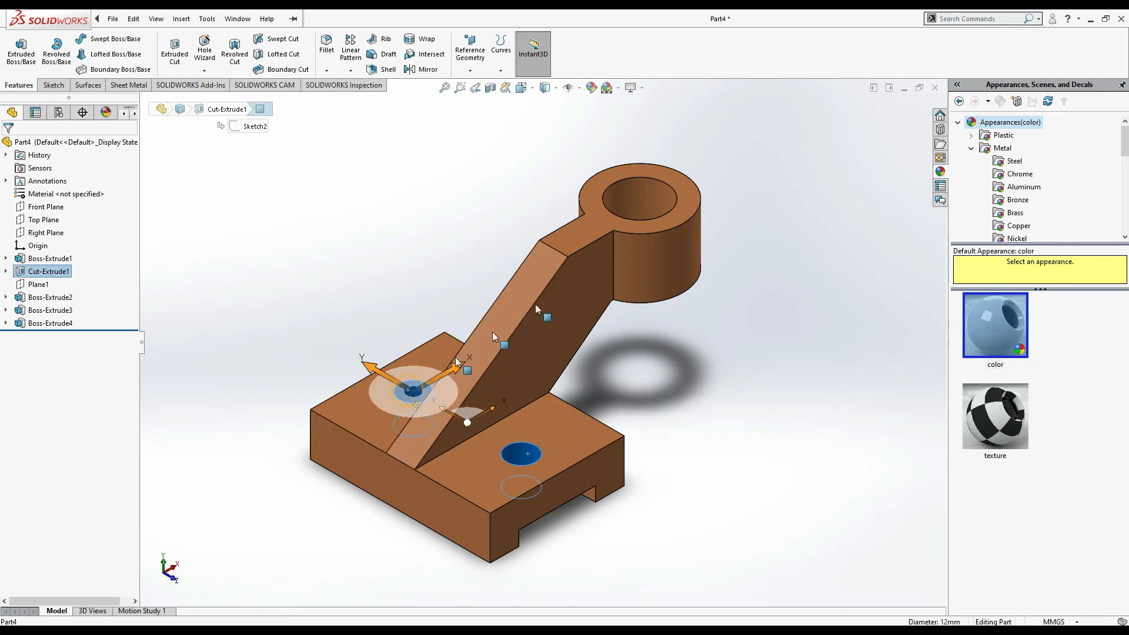
{"action": "left_click", "coordinate": [638, 196], "text": "ctrl"}
{"action": "left_click", "coordinate": [591, 88]}
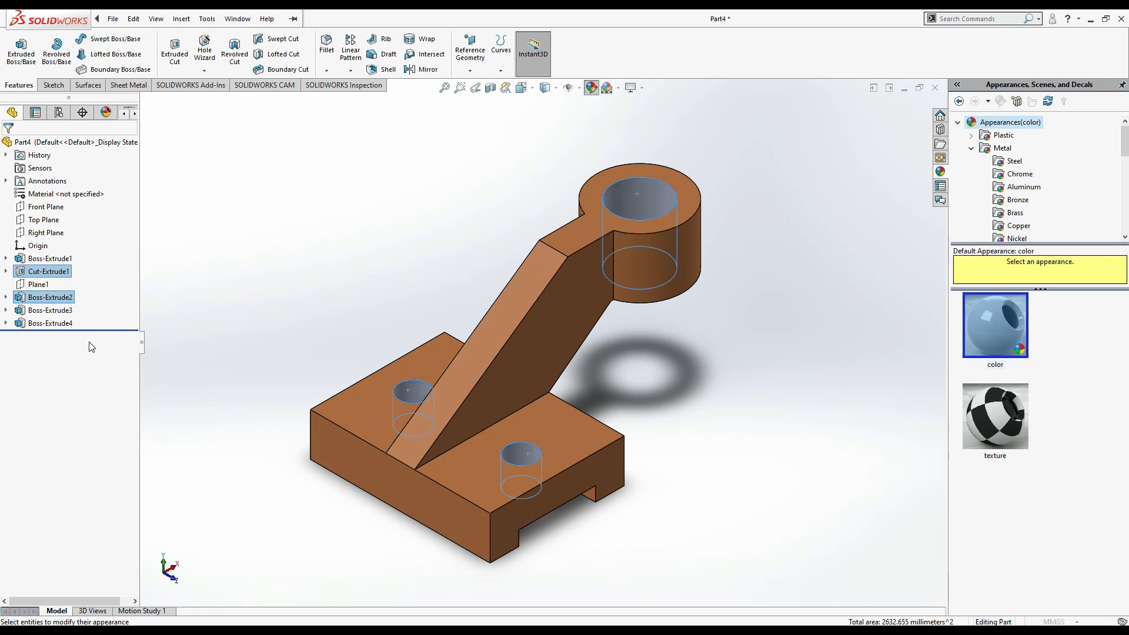
{"action": "left_click", "coordinate": [49, 375]}
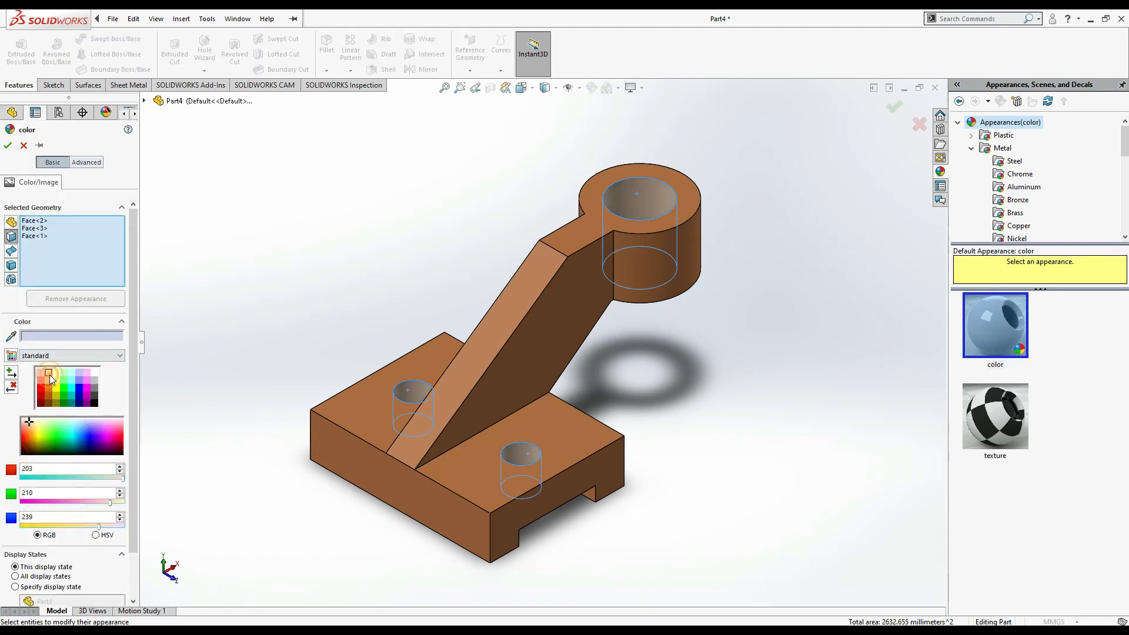
{"action": "left_click", "coordinate": [8, 146]}
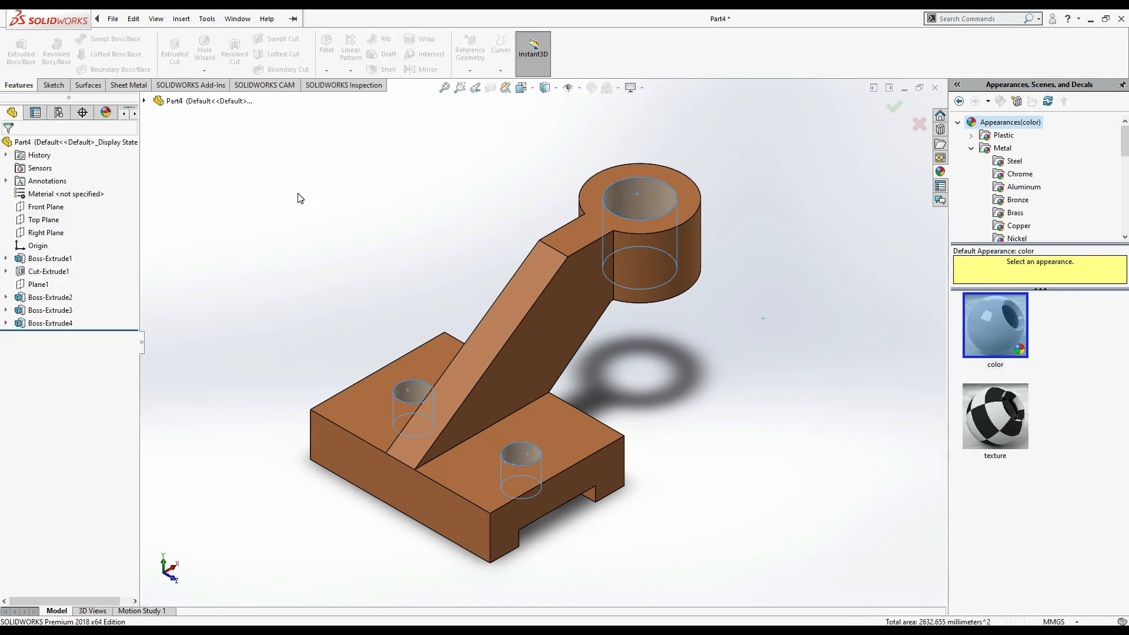
{"action": "key", "text": "alt+Tab"}
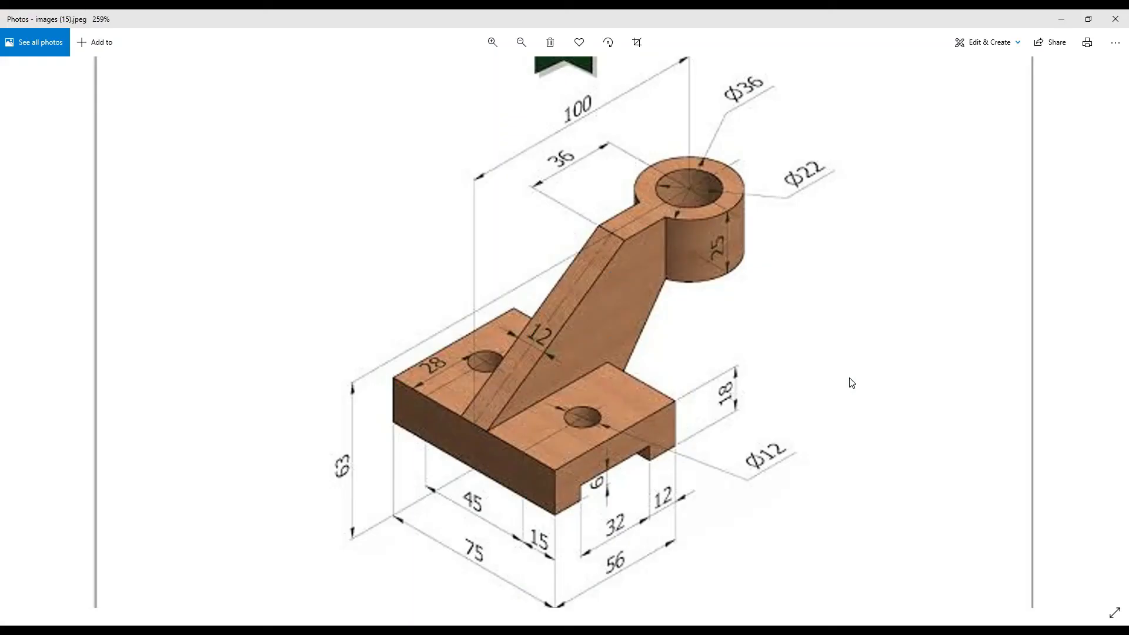
{"action": "key", "text": "alt+Tab"}
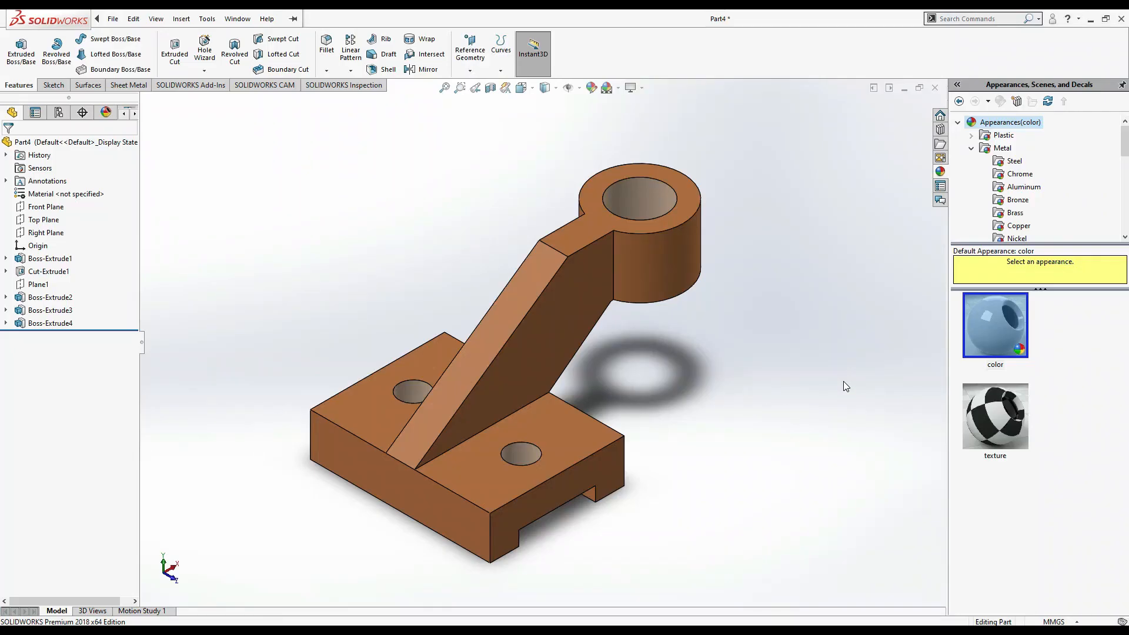